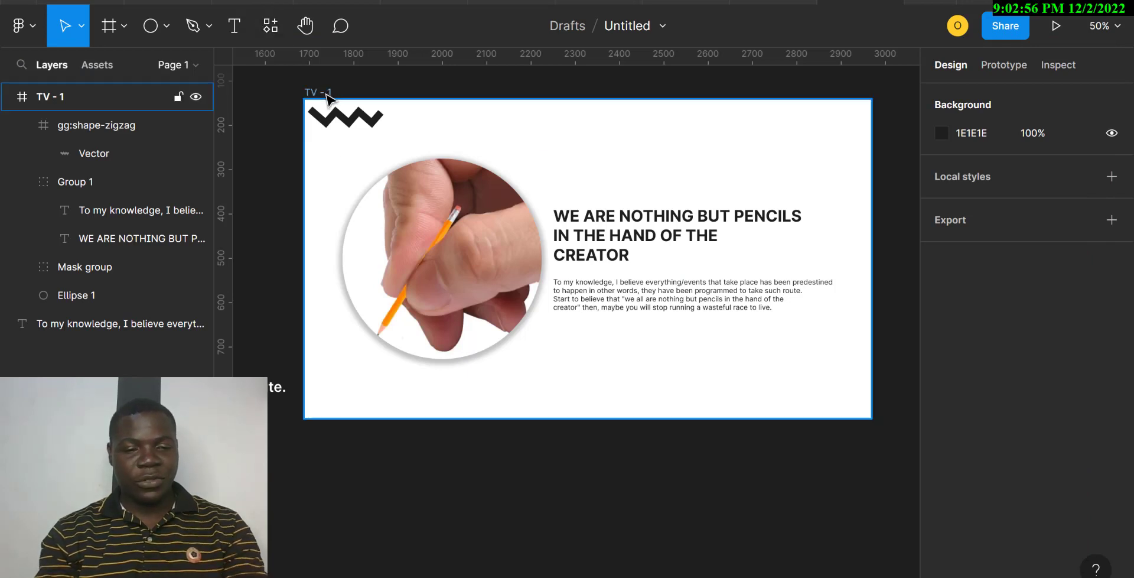
Duplicate the TV - 1 frame with all its contents directly below the original.
left_click_drag(327, 98, 327, 438)
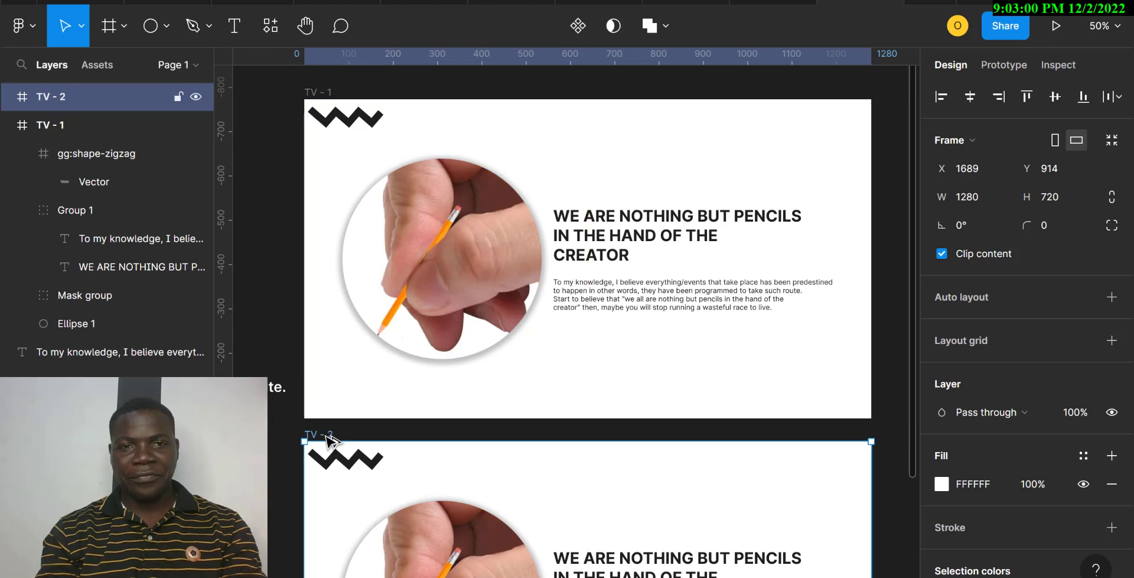
scroll(326, 438, "down", 2)
key("plus")
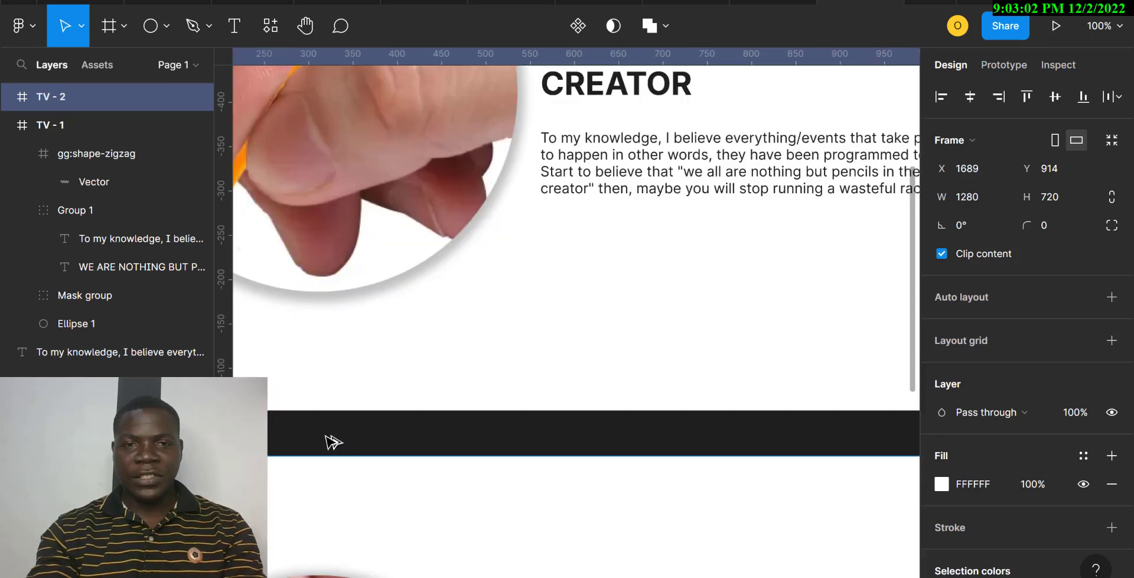
key("minus")
key("minus")
scroll(331, 442, "down", 2)
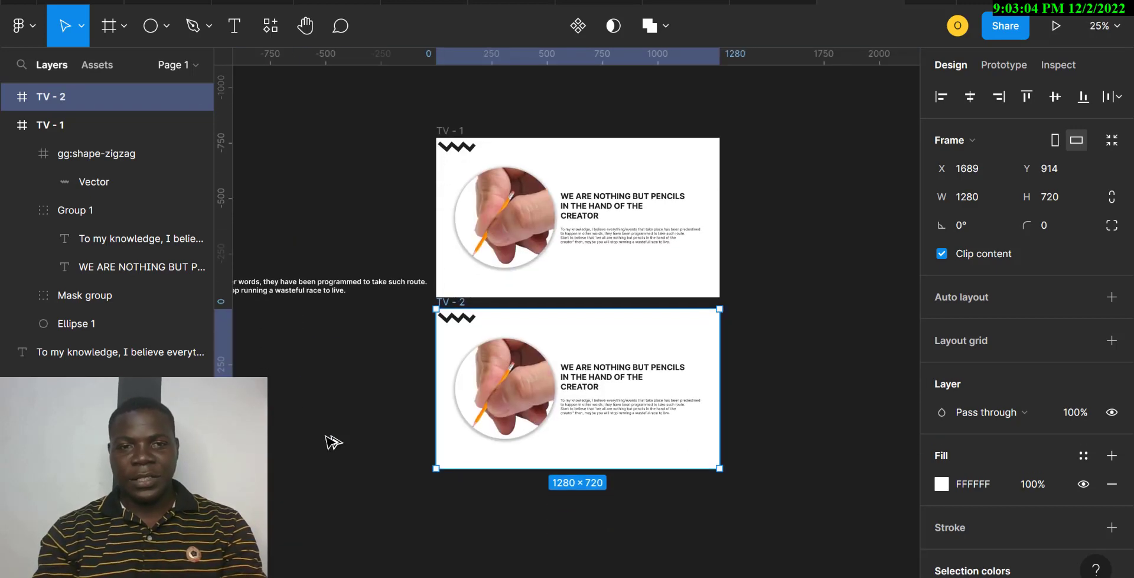
Delete the loose paragraph text lying on the canvas beside the frames.
left_click(289, 291)
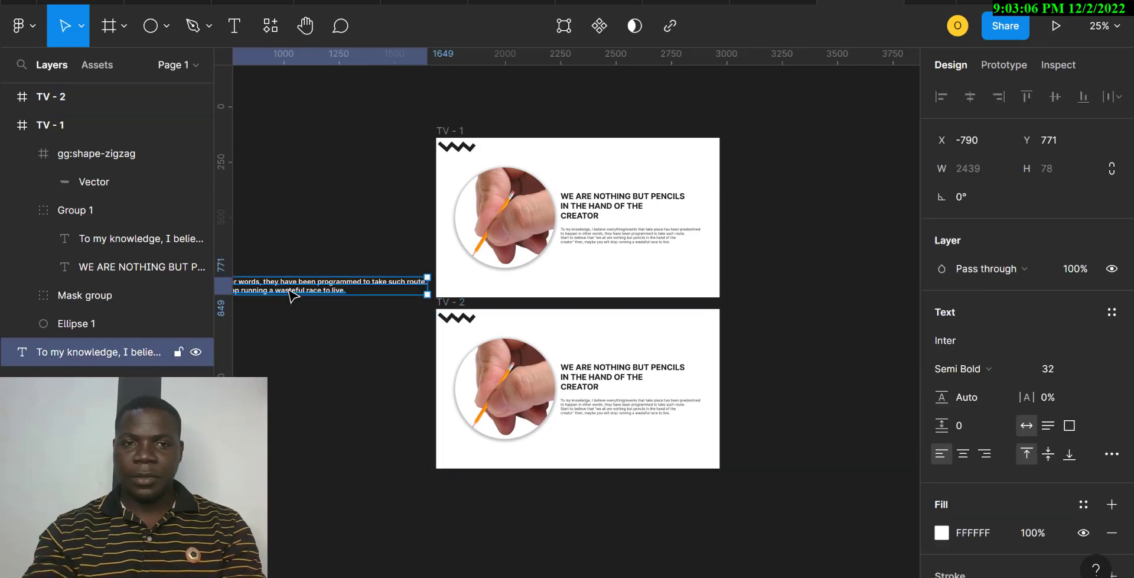
key("Delete")
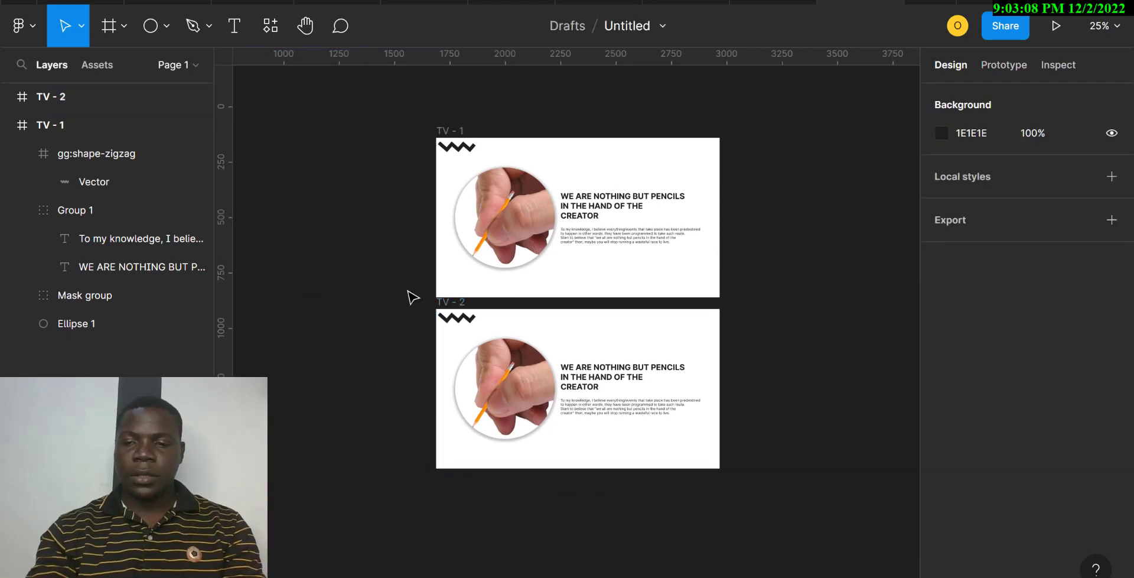
Try auto layout on the duplicated TV - 2 frame, undo it and delete the duplicate.
key("ctrl+plus")
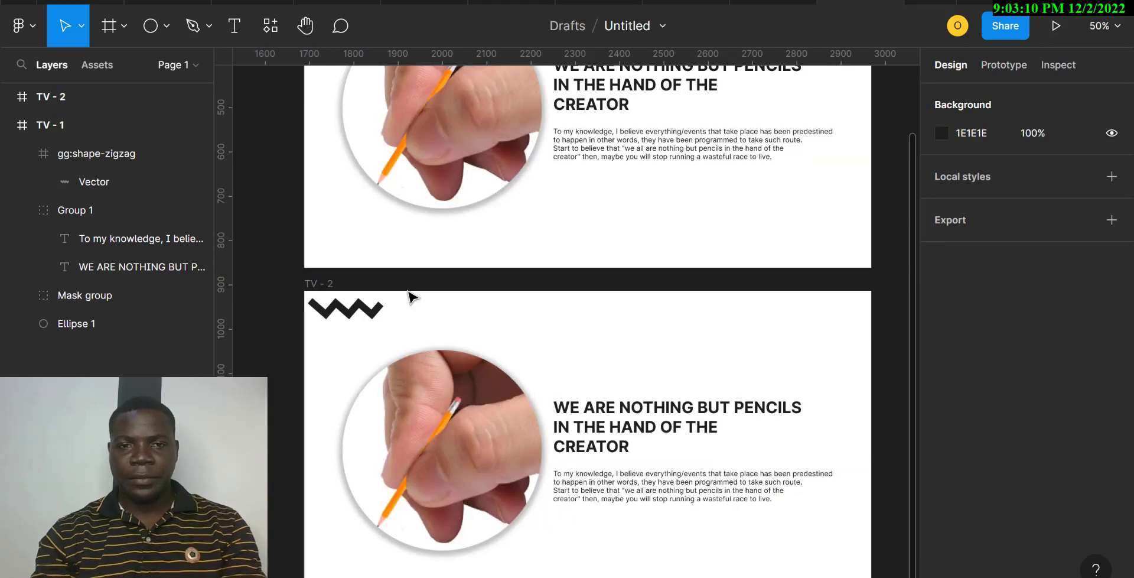
scroll(412, 297, "down", 2)
scroll(411, 297, "down", 3)
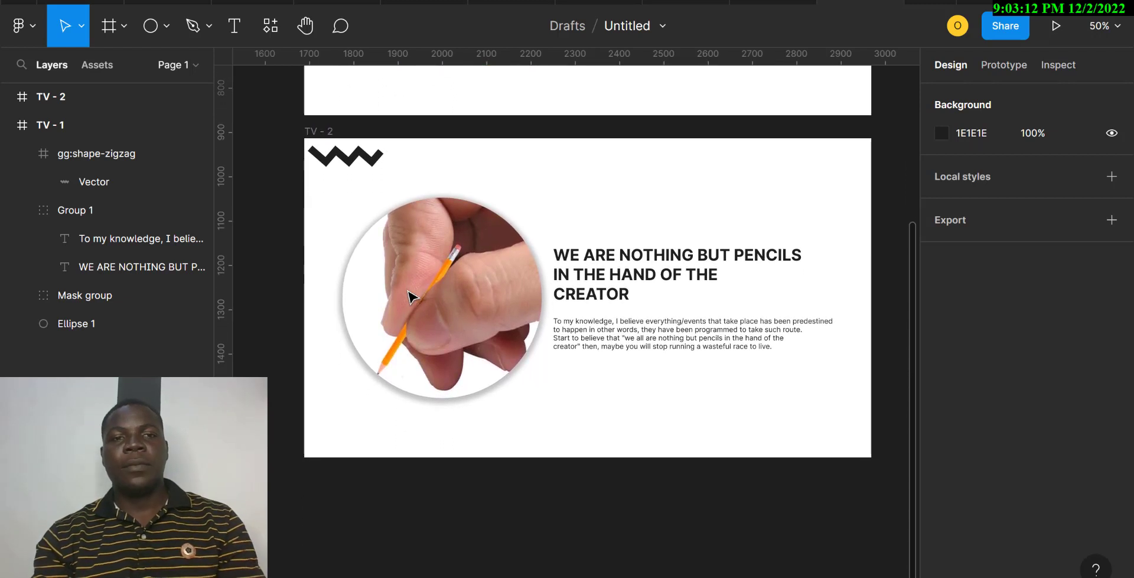
left_click(313, 132)
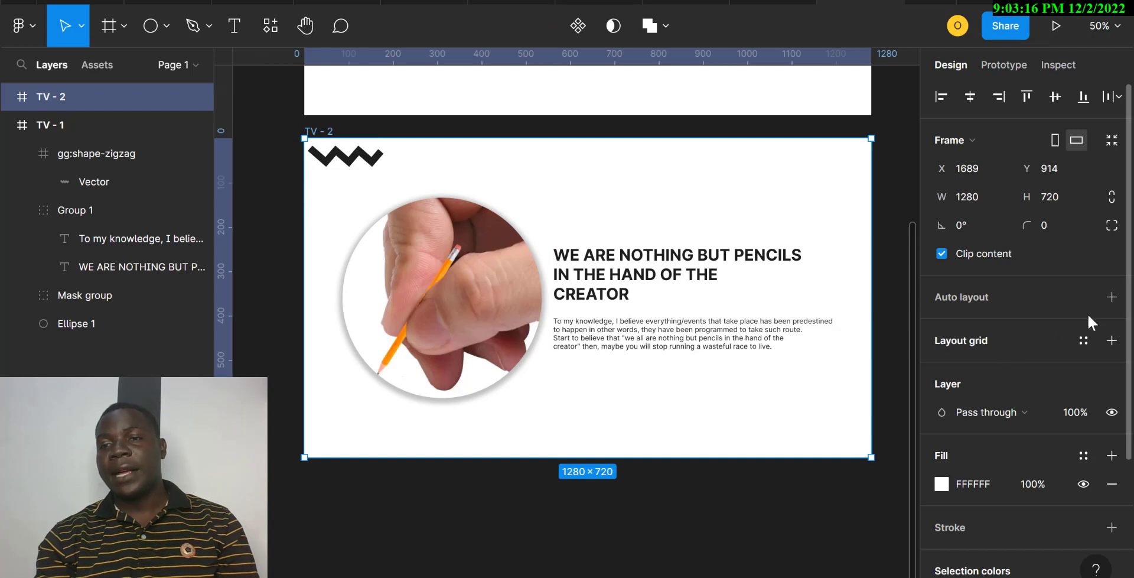
left_click(1112, 303)
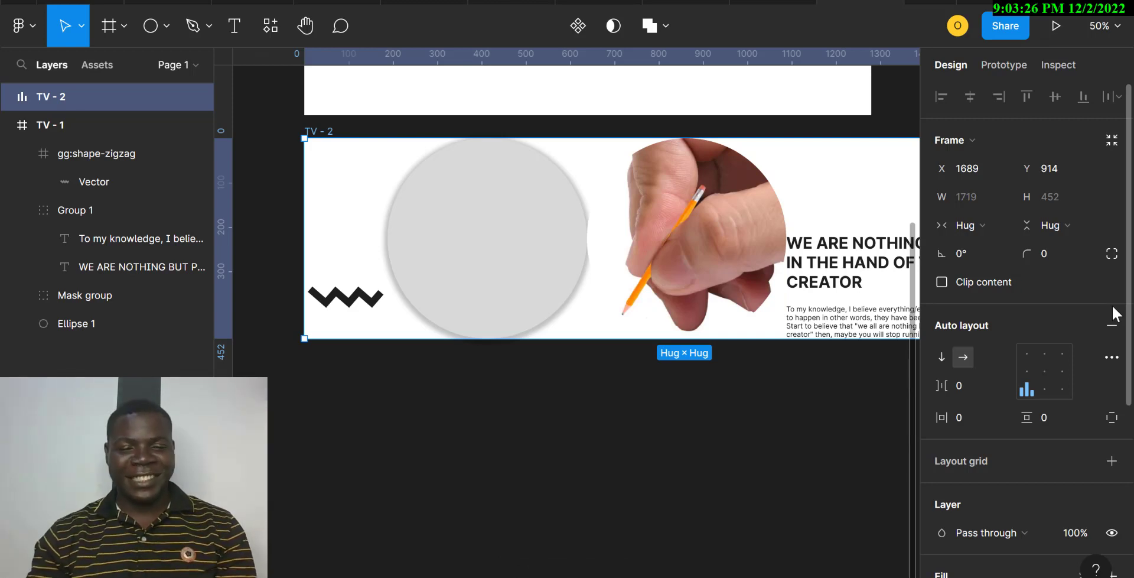
key("ctrl+z")
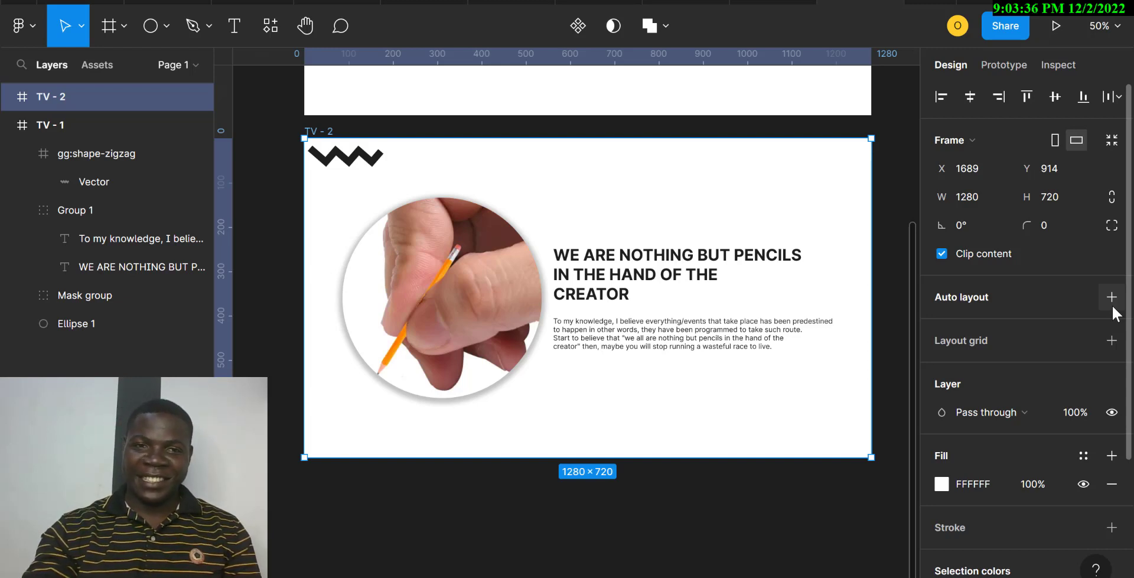
key("Delete")
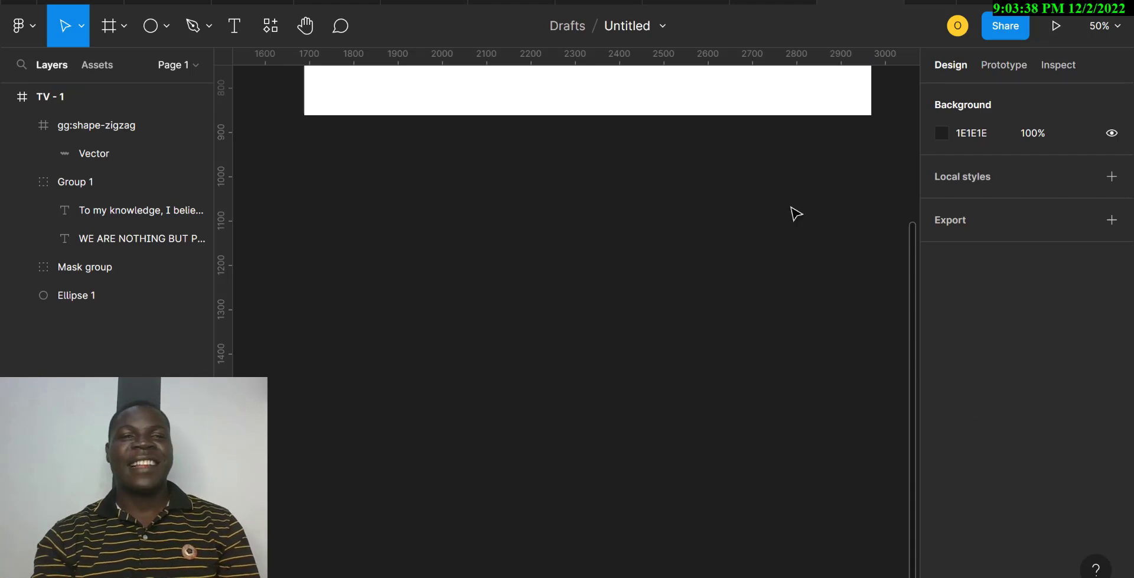
key("f")
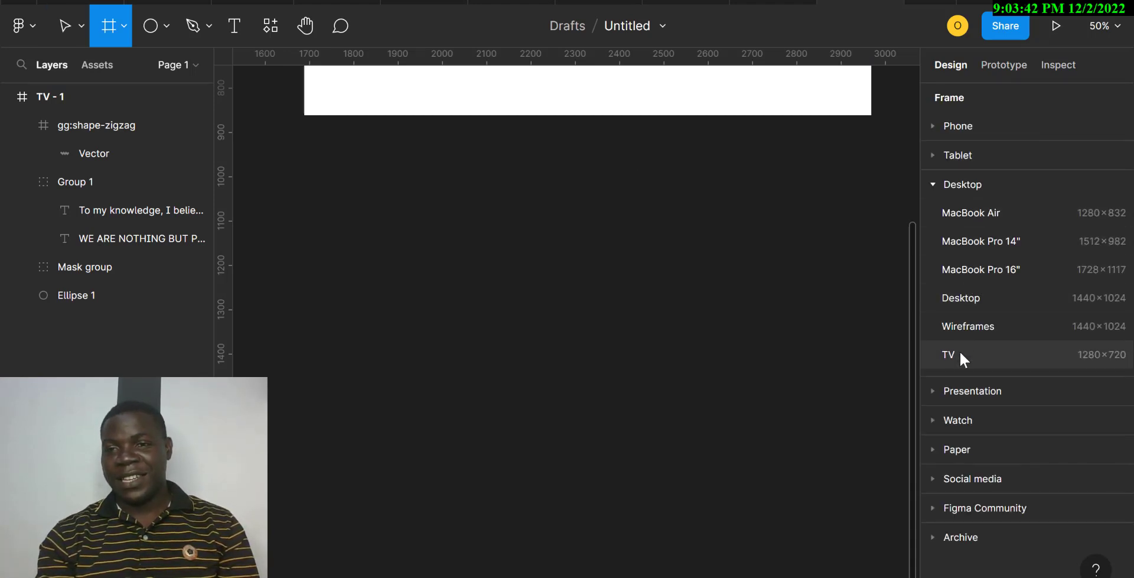
left_click(961, 300)
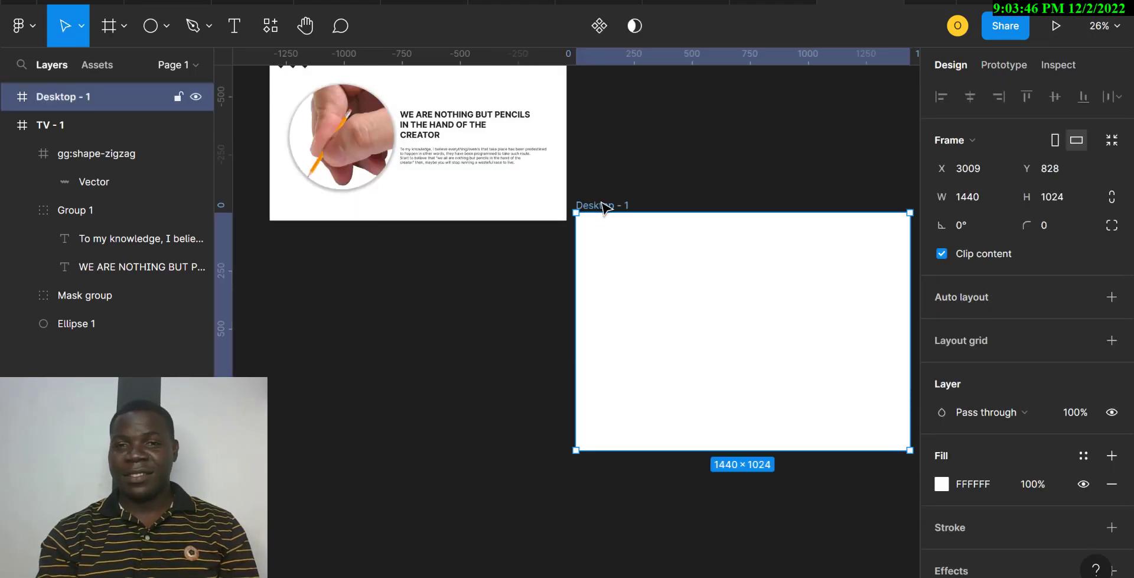
left_click_drag(599, 208, 293, 239)
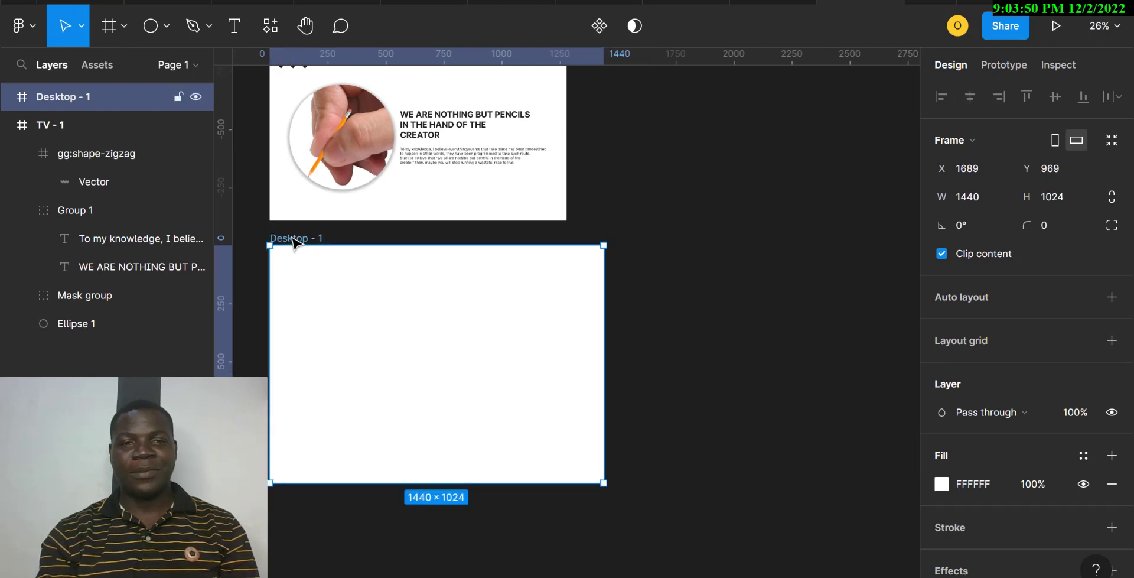
scroll(293, 239, "left", 3)
key("Delete")
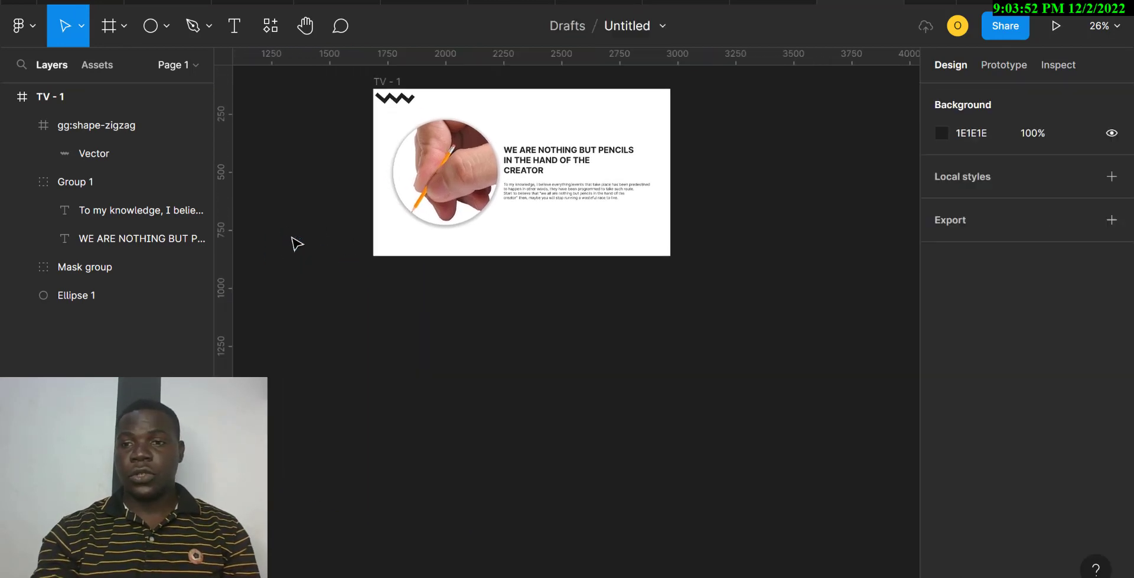
key("t")
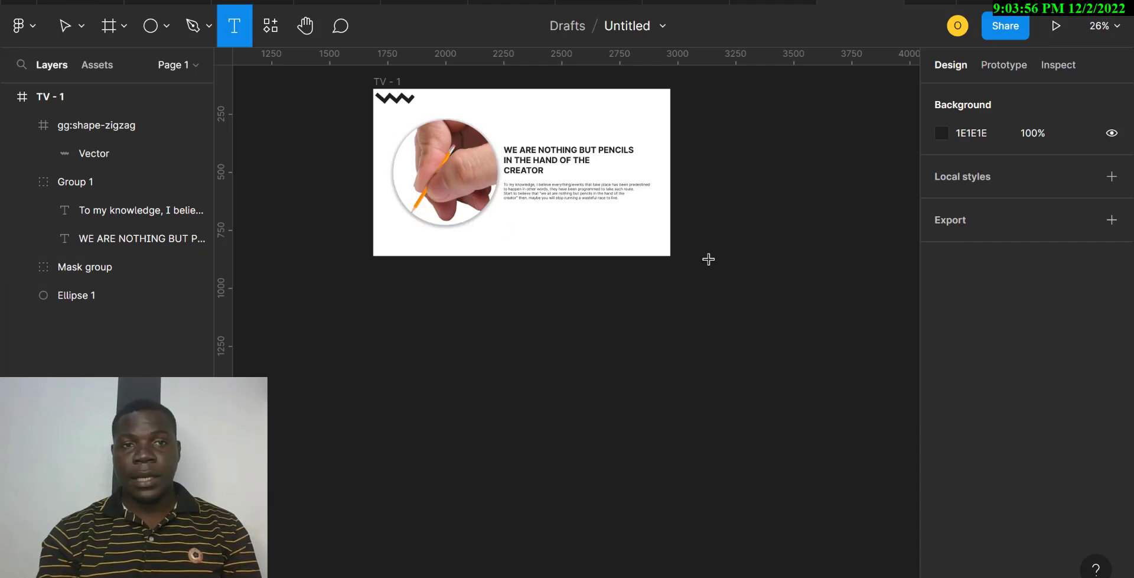
Create an empty 1280×720 TV preset frame and place it directly below TV - 1, left-aligned at X 1689, Y 905.
left_click(119, 27)
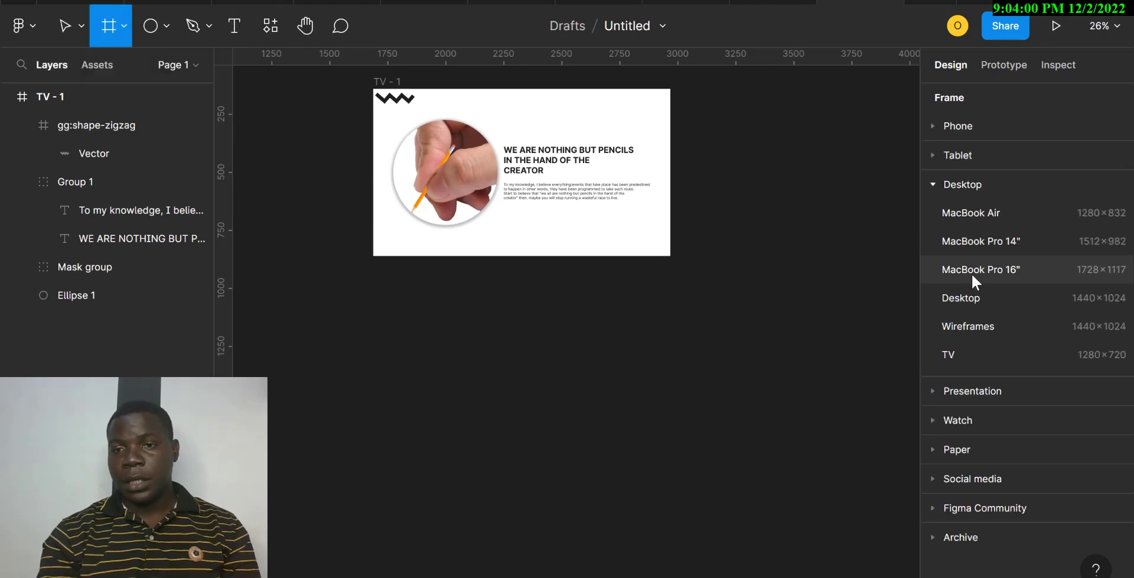
left_click(964, 352)
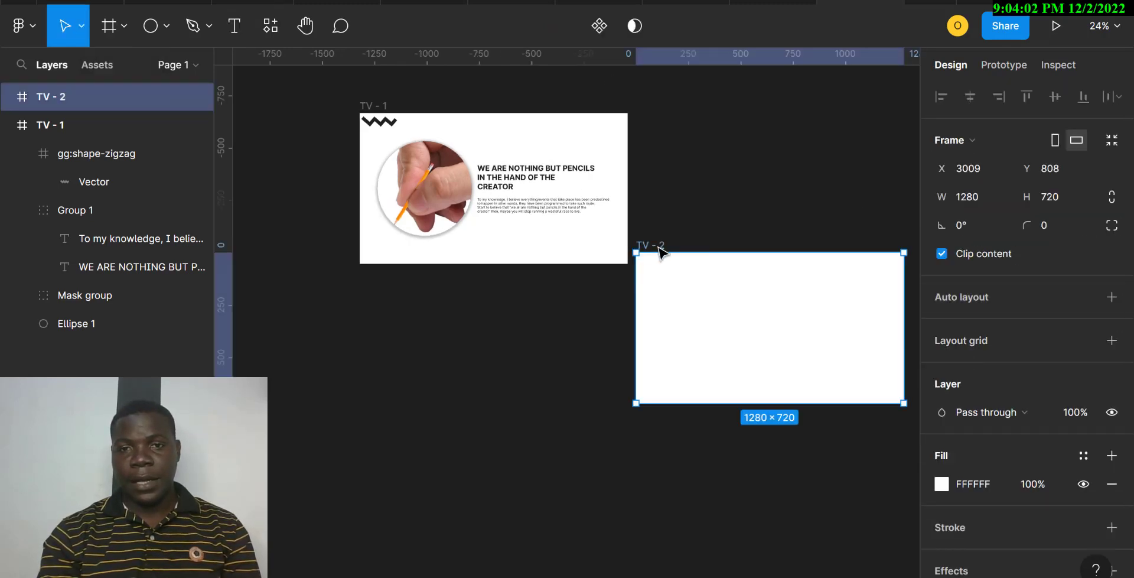
left_click_drag(648, 245, 372, 265)
scroll(490, 302, "left", 3)
scroll(489, 302, "up", 2)
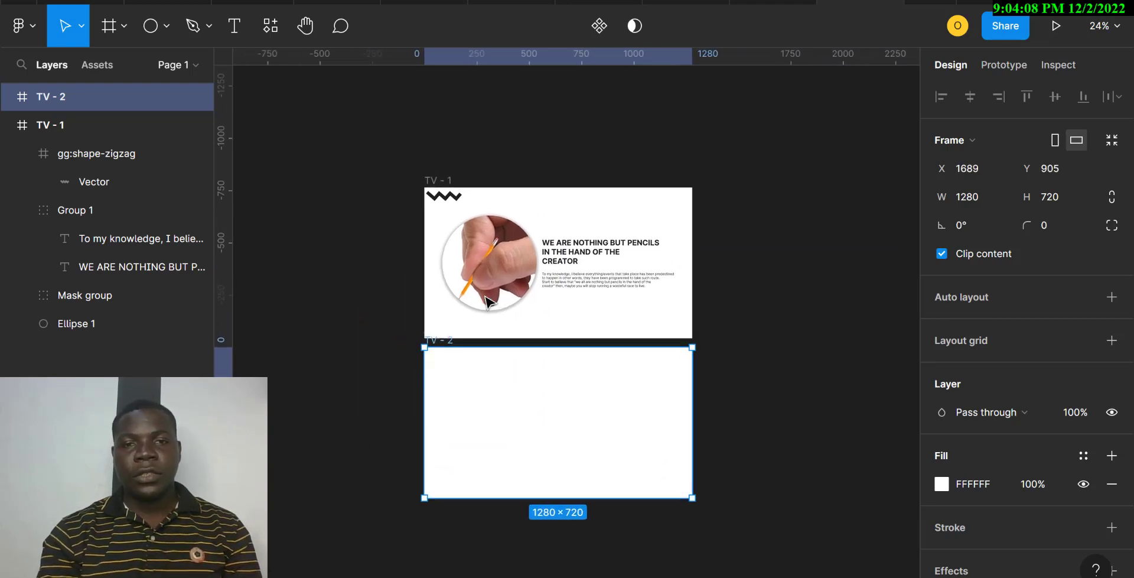
Add auto layout to the empty TV - 2 frame and set its resizing to fixed width and fixed height.
left_click(1112, 298)
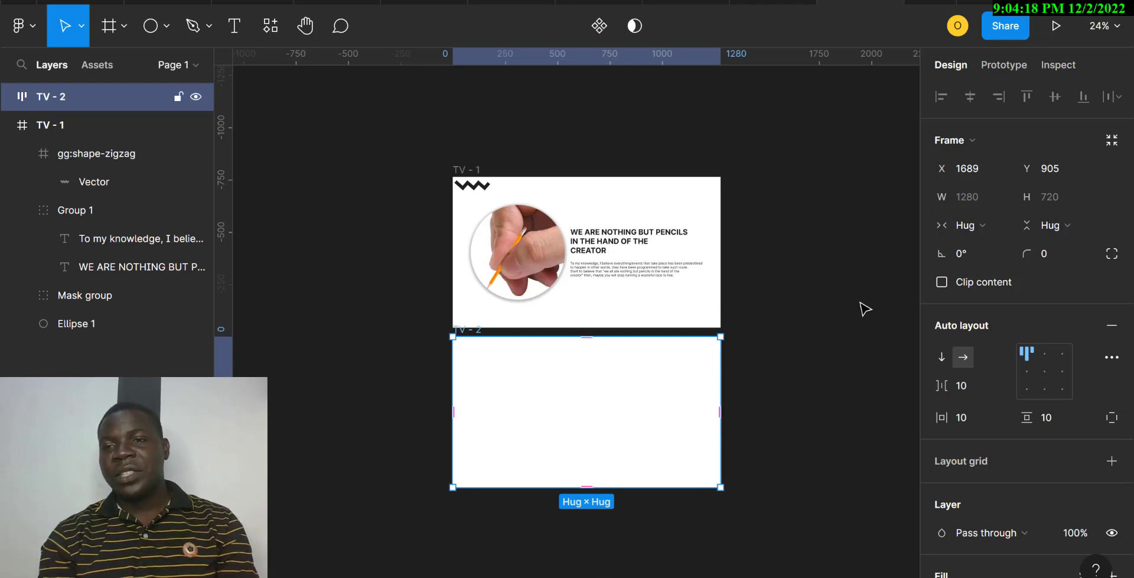
left_click(988, 228)
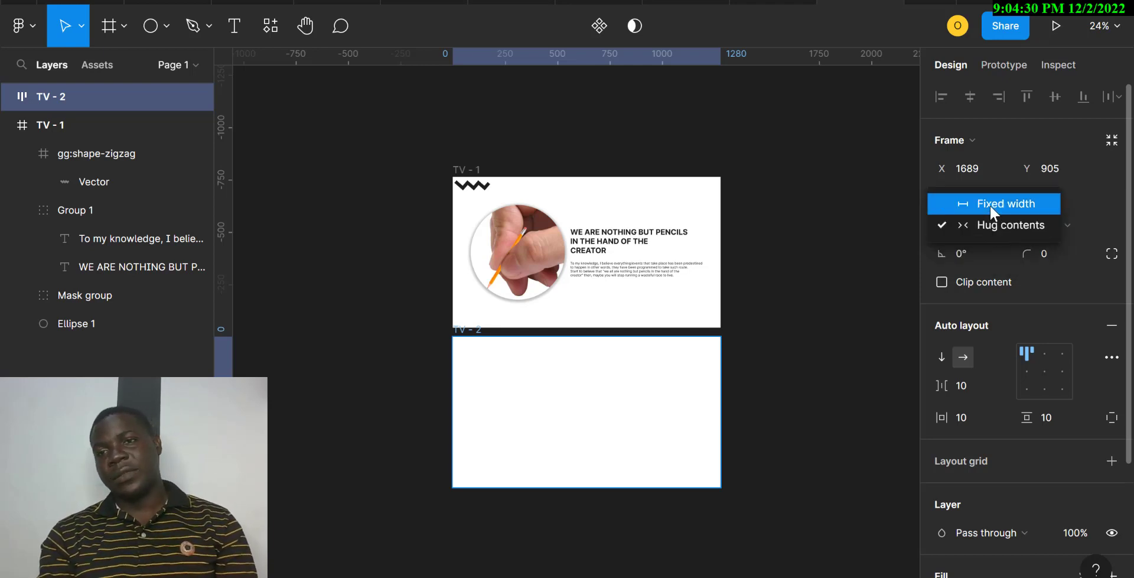
left_click(991, 206)
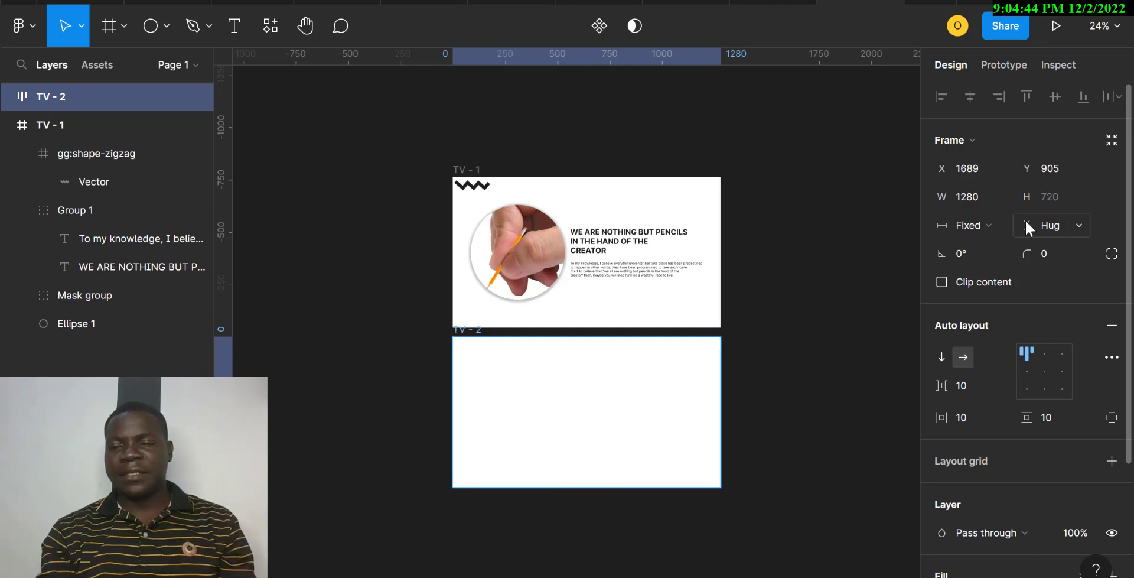
left_click(1070, 224)
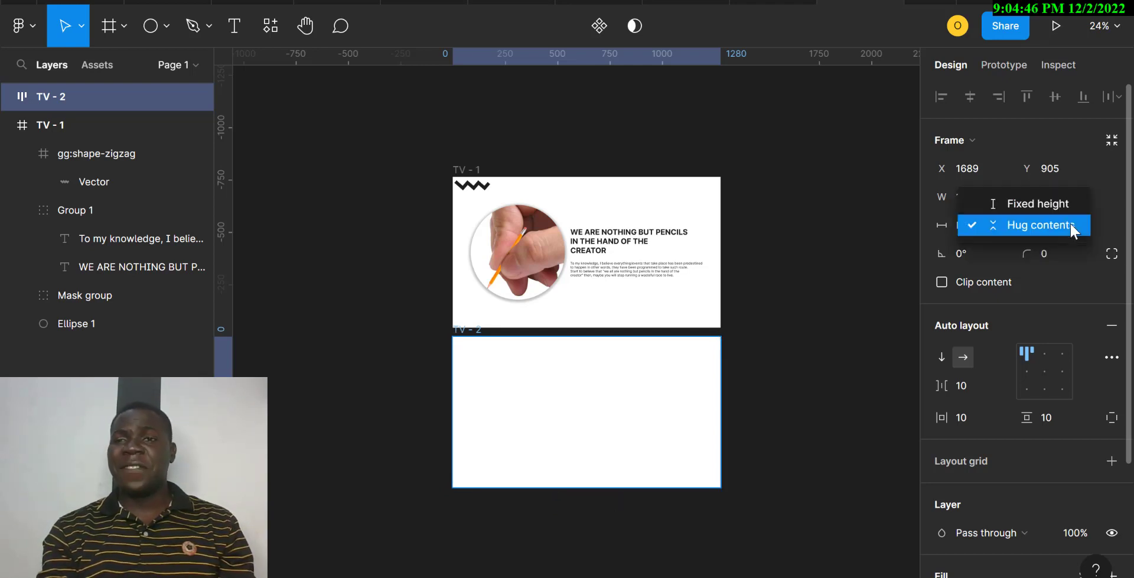
left_click(1042, 206)
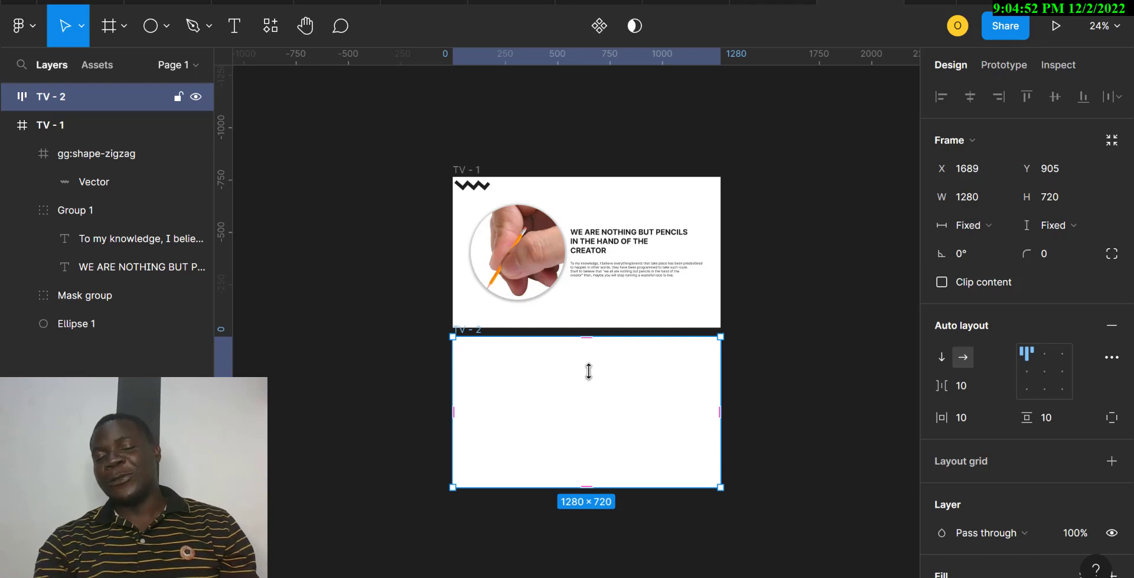
Copy the zigzag shape from TV - 1 into the TV - 2 auto layout frame and try repositioning the copy there.
left_click(472, 190)
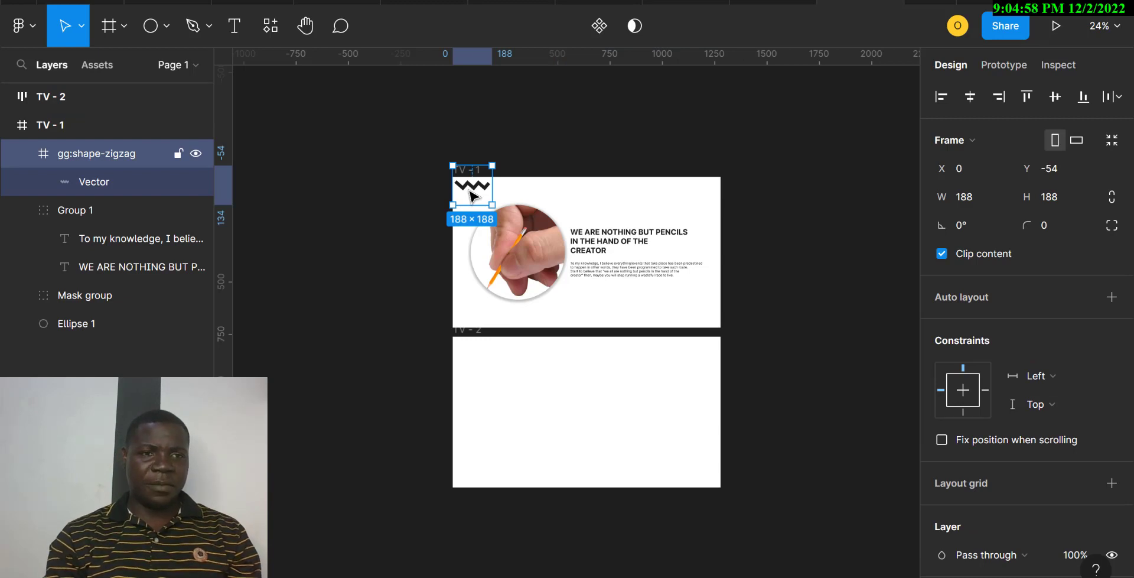
left_click(49, 129)
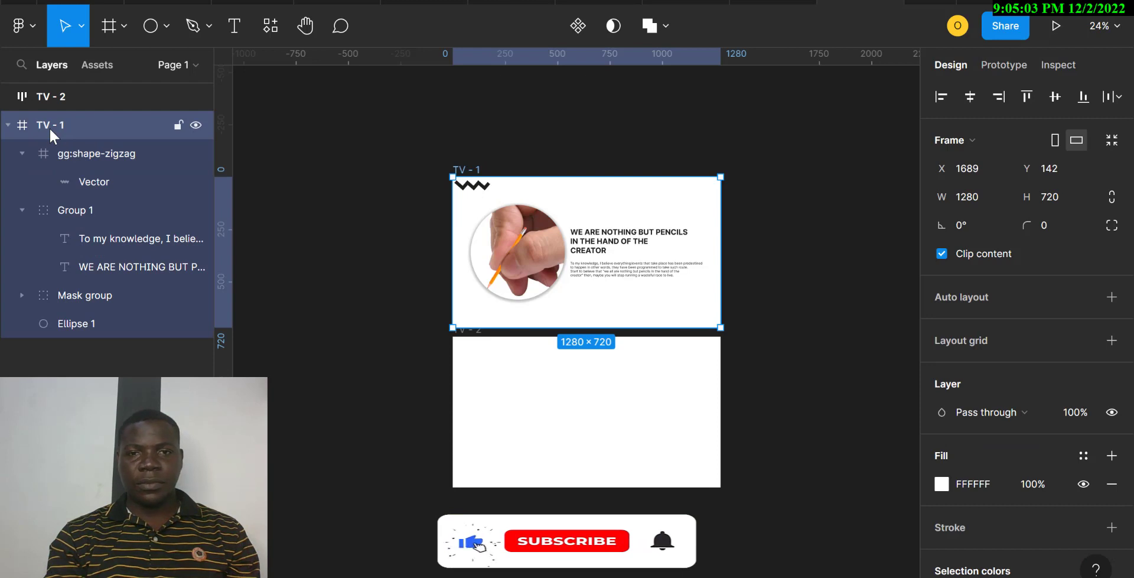
left_click(94, 154)
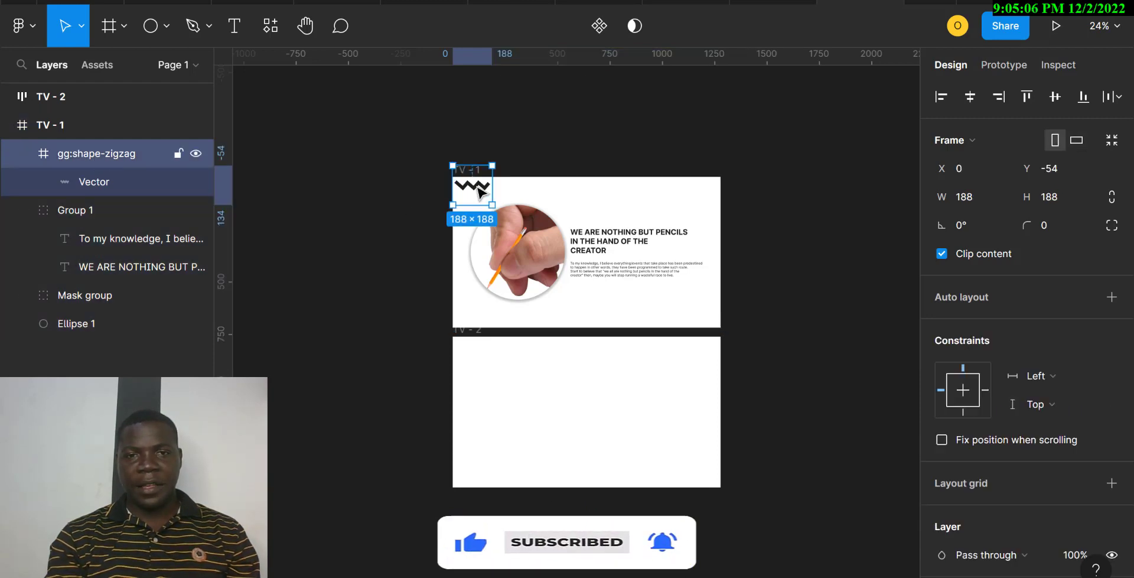
left_click_drag(481, 190, 490, 320)
key("ctrl+z")
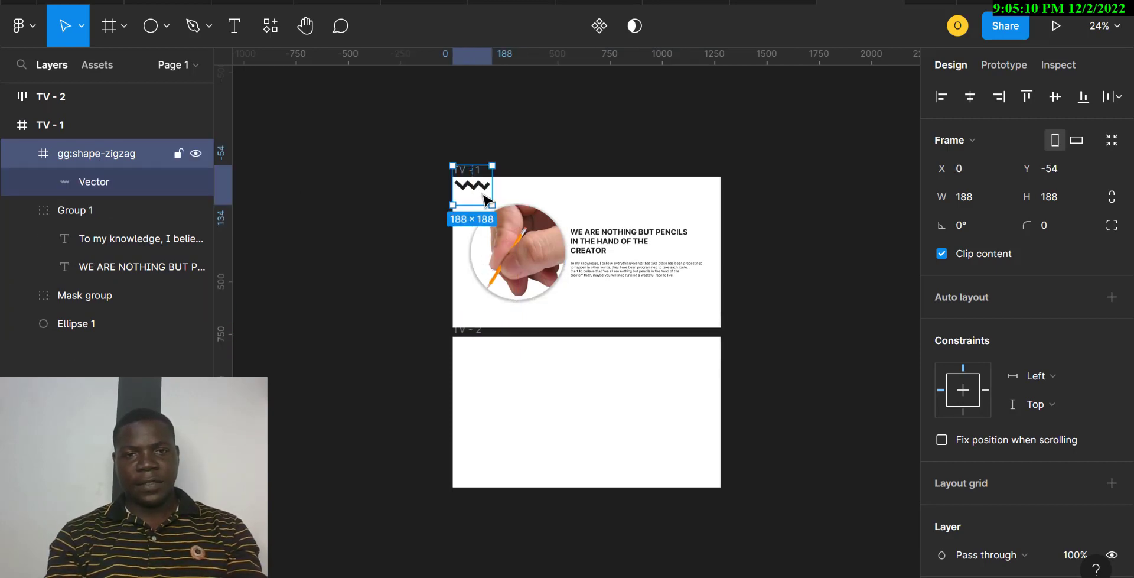
left_click_drag(476, 184, 481, 366)
left_click_drag(478, 359, 476, 350)
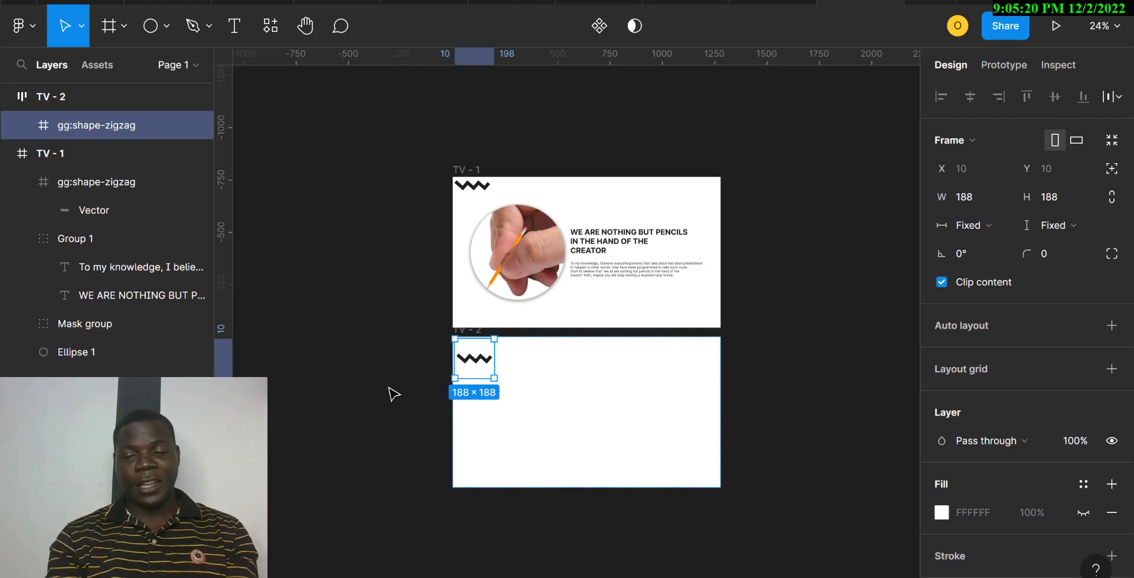
key("ctrl+equal")
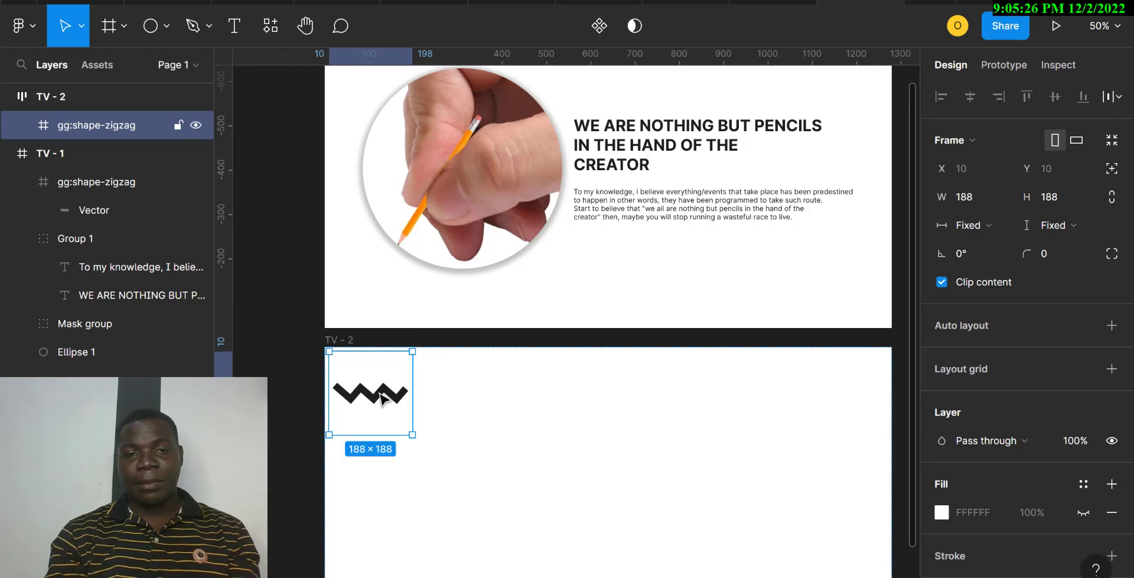
left_click_drag(380, 391, 365, 357)
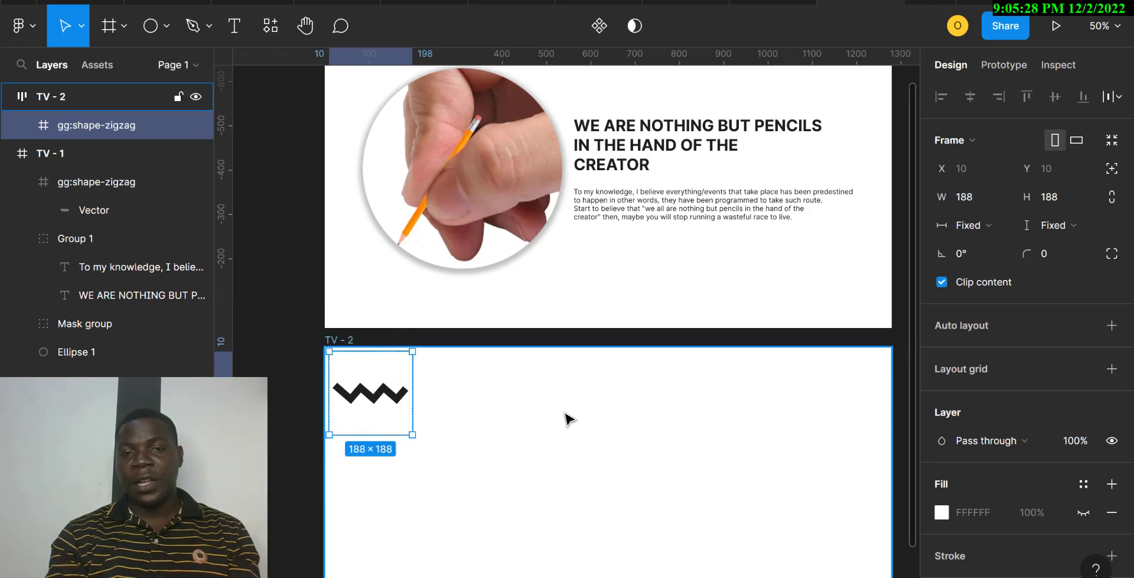
Switch the TV - 2 frame's auto layout to vertical and test top-center alignment before restoring top-left alignment.
left_click(507, 406)
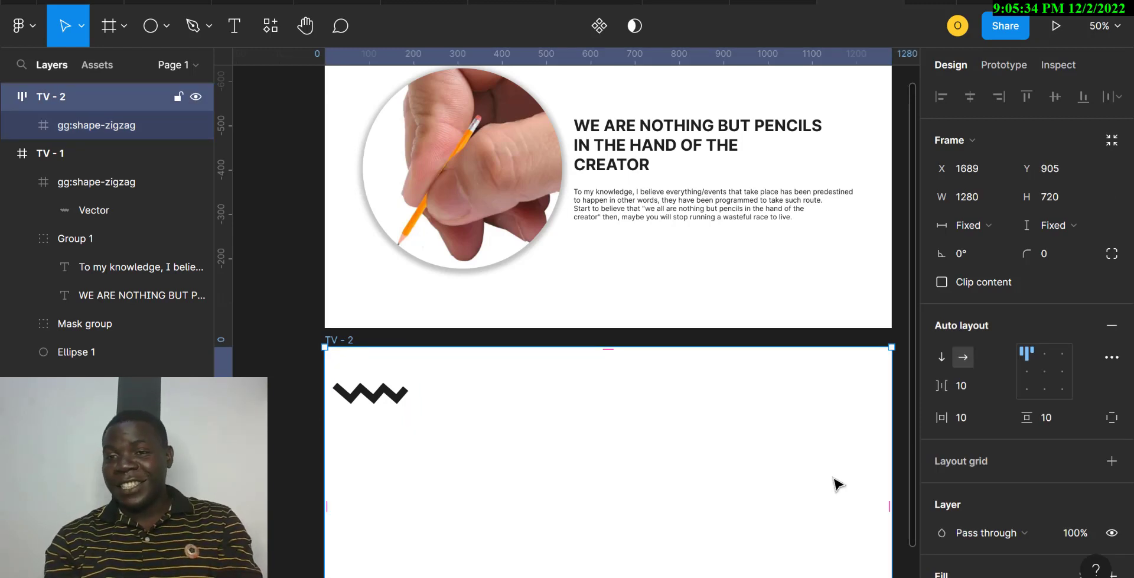
left_click(941, 355)
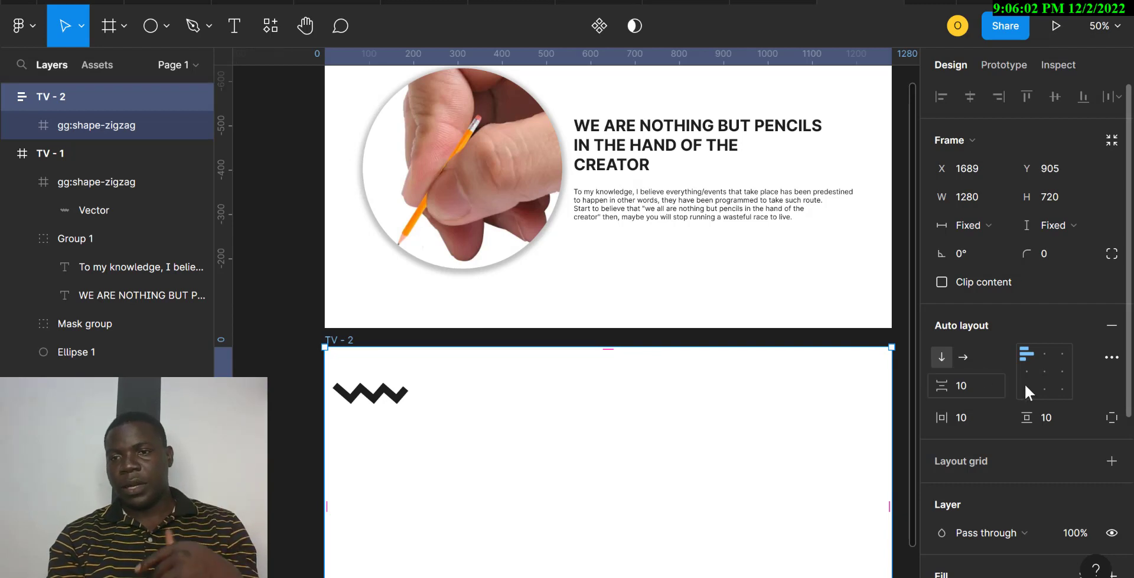
left_click(1043, 354)
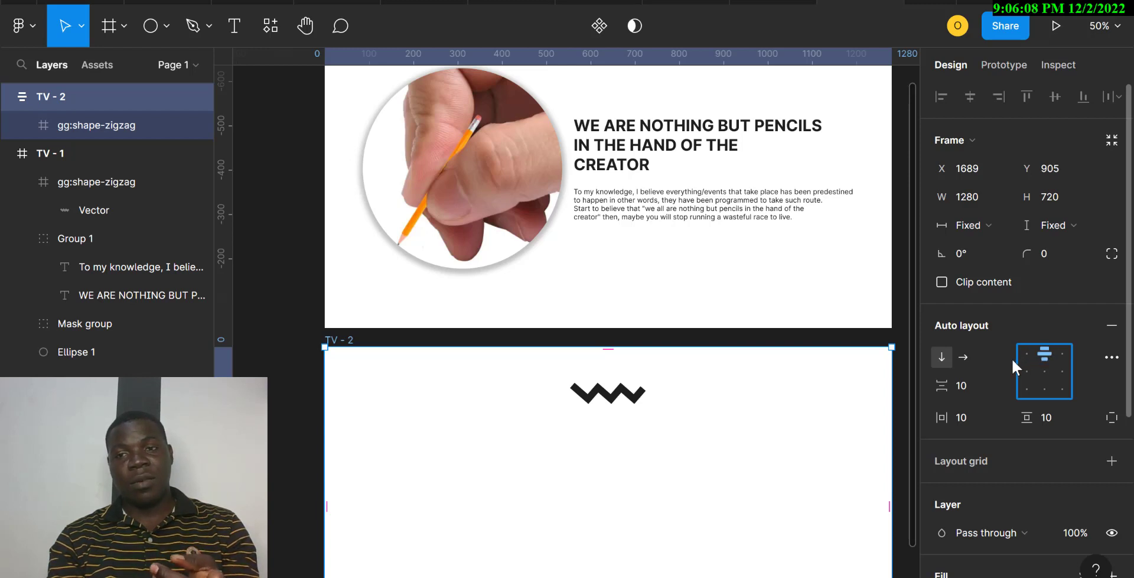
left_click(1027, 353)
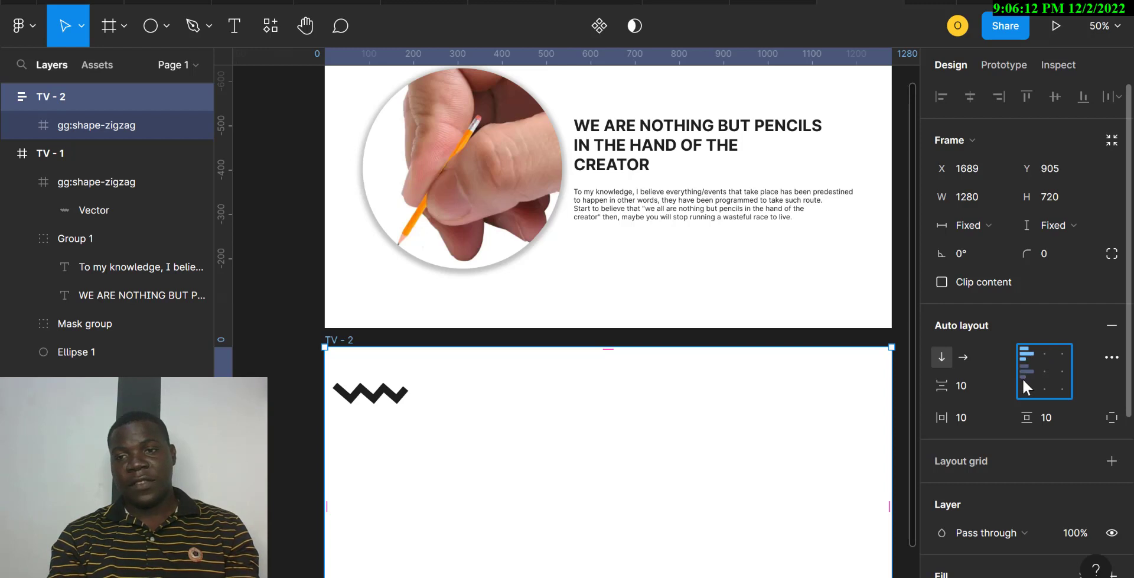
Test left-center alignment on the TV - 2 auto layout frame, and restore top-left alignment.
left_click(1024, 377)
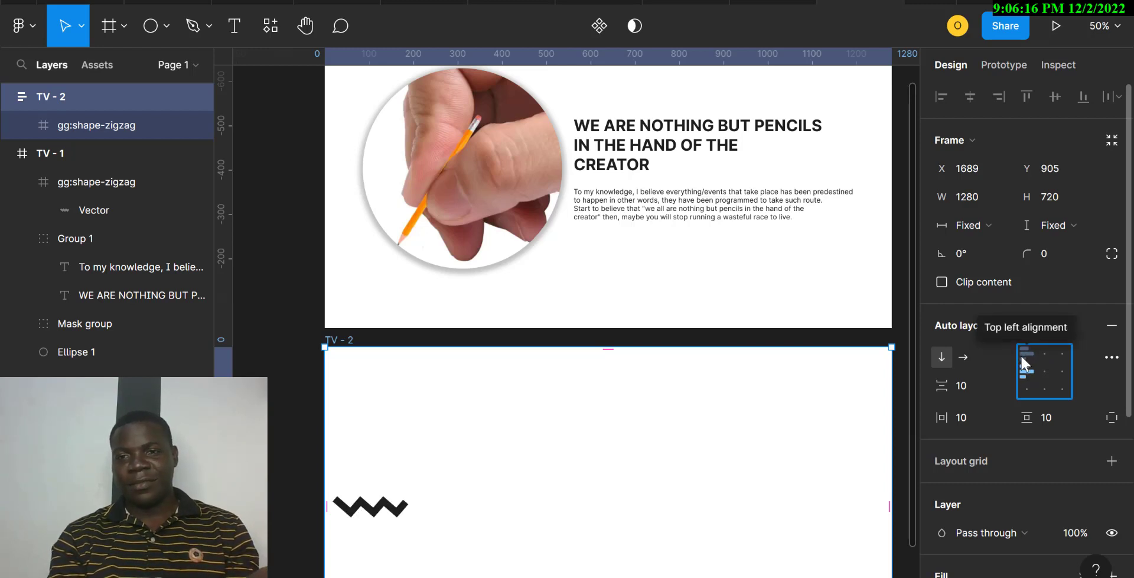
left_click(1021, 354)
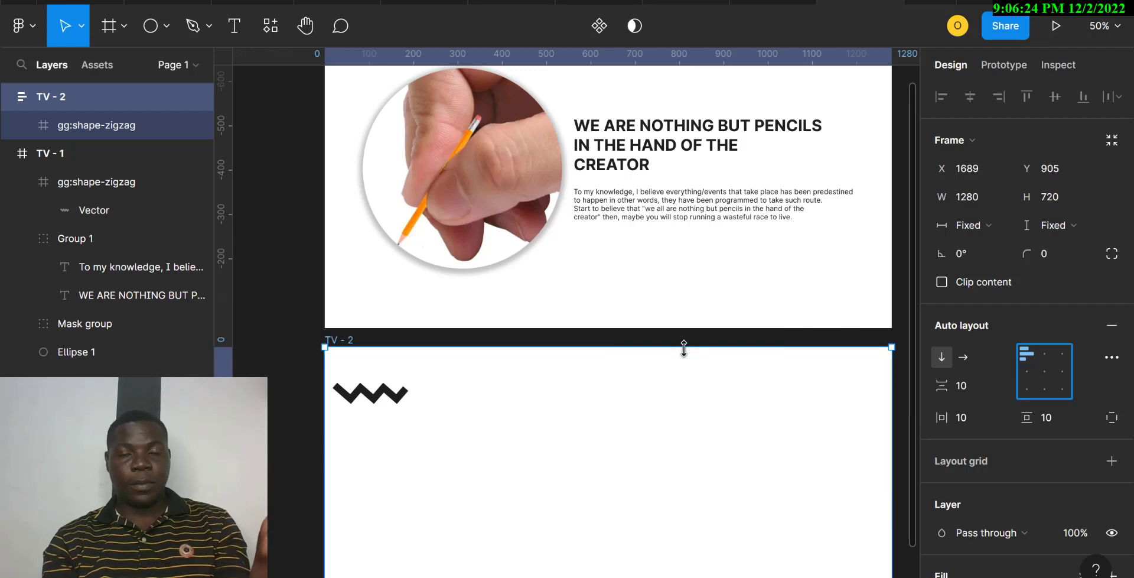
scroll(683, 349, "up", 4)
scroll(684, 349, "down", 4)
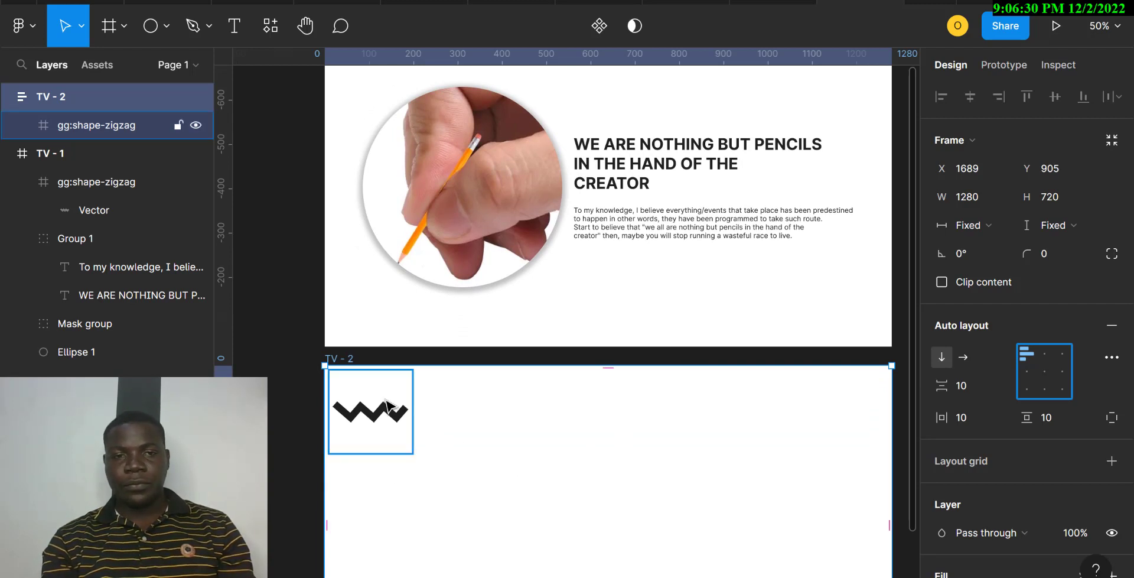
Move the zigzag vector up inside its shape frame in TV - 2 to about X 9, Y 19.
left_click(33, 125)
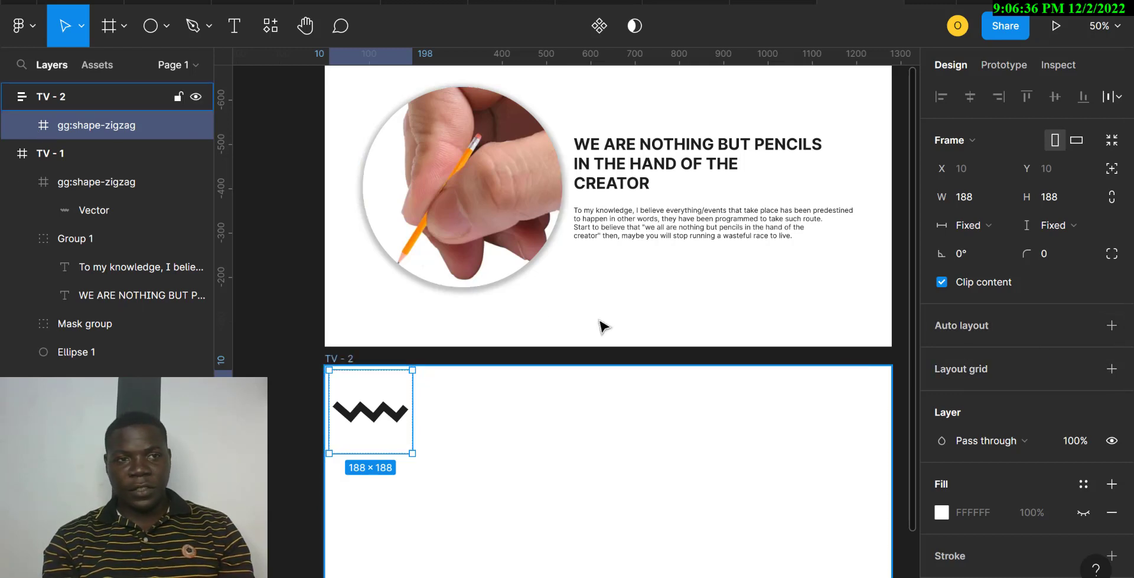
left_click(21, 125)
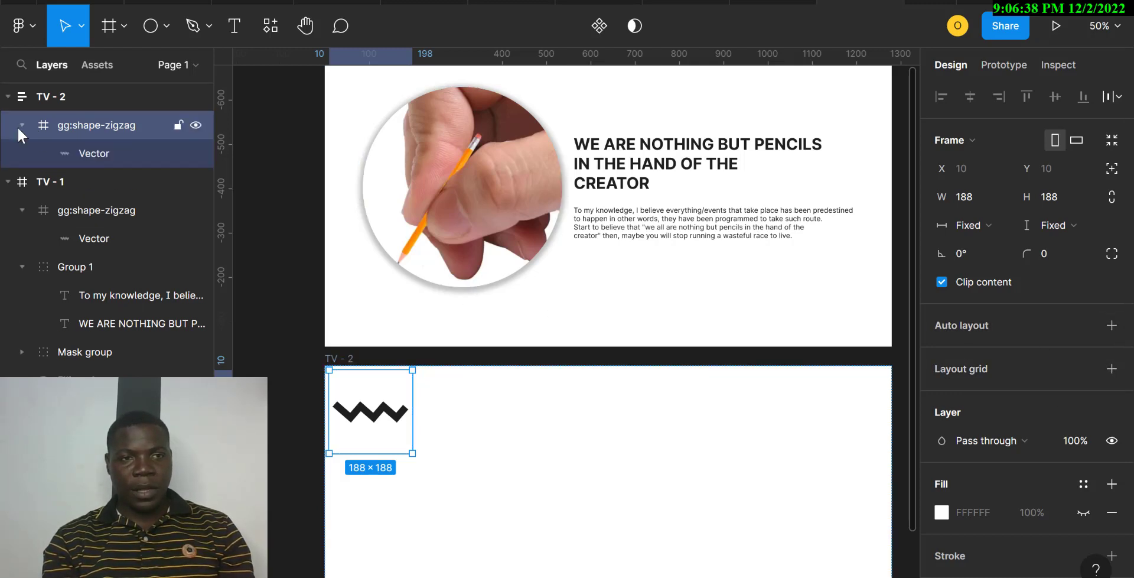
left_click(101, 153)
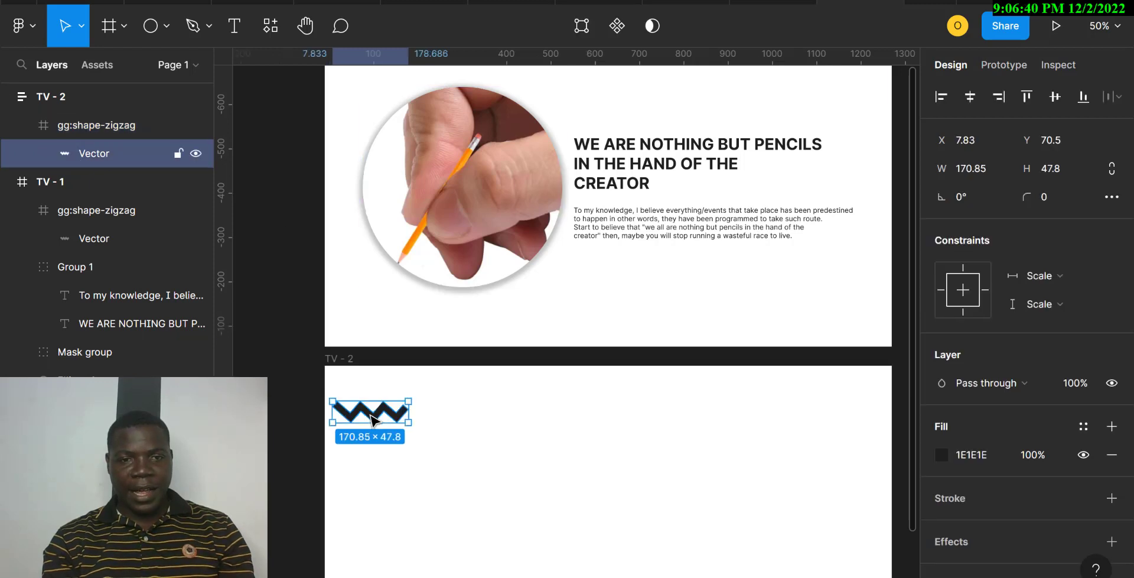
left_click_drag(372, 415, 373, 392)
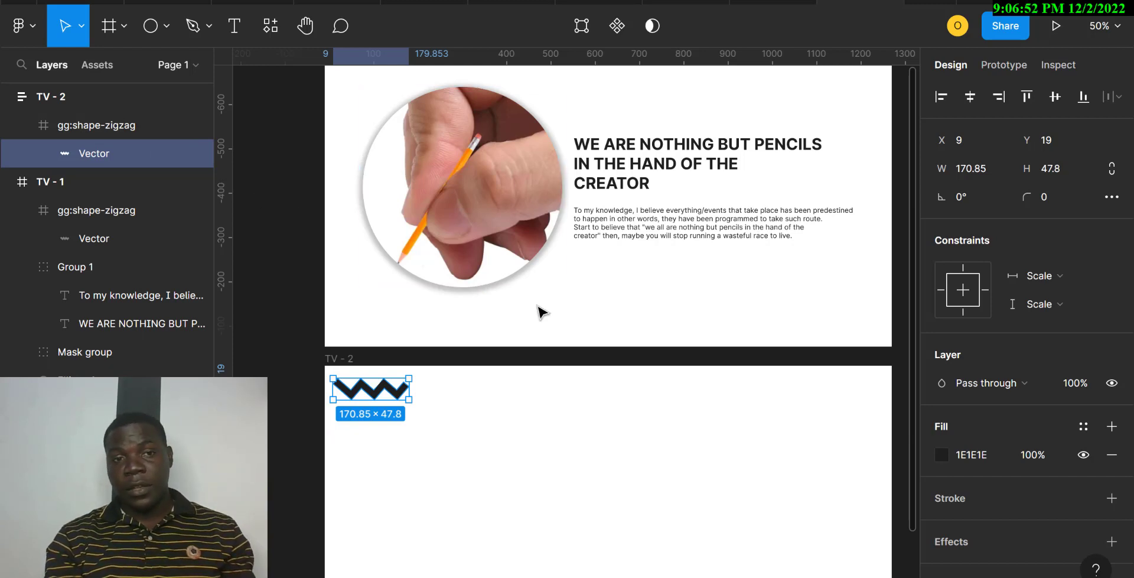
Add auto layout to the zigzag shape frame in TV - 2, try enlarging it to about 541×263, and restore hug sizing.
left_click(72, 124)
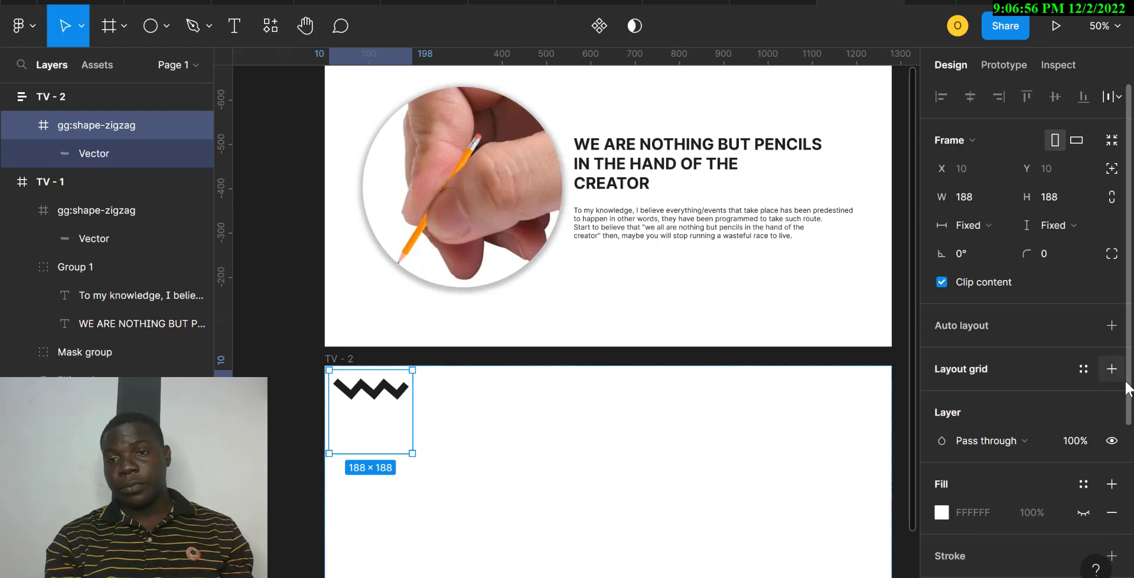
left_click(1111, 327)
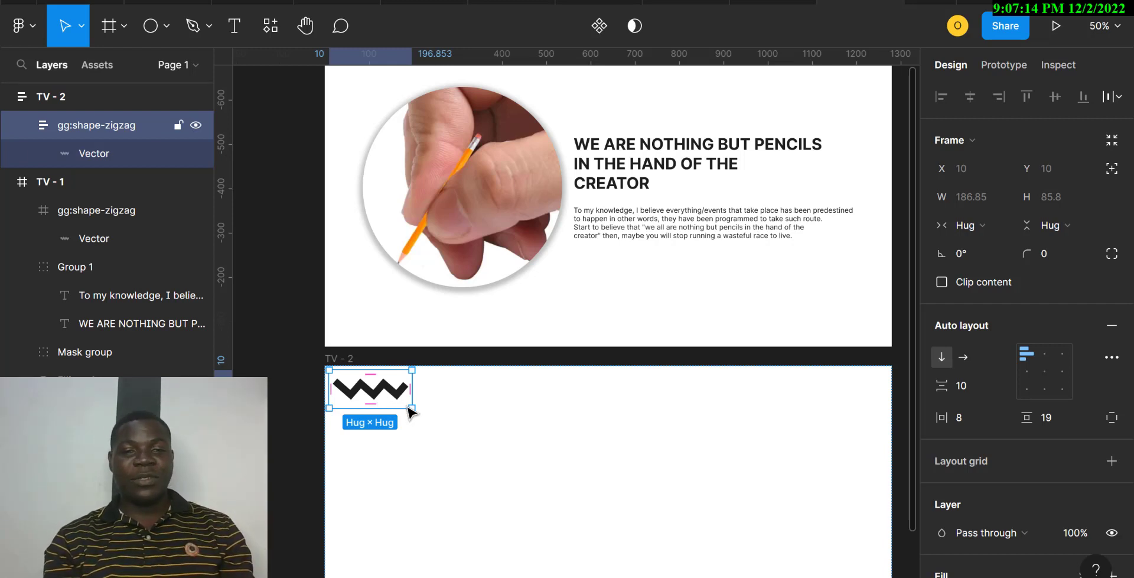
left_click_drag(412, 408, 569, 486)
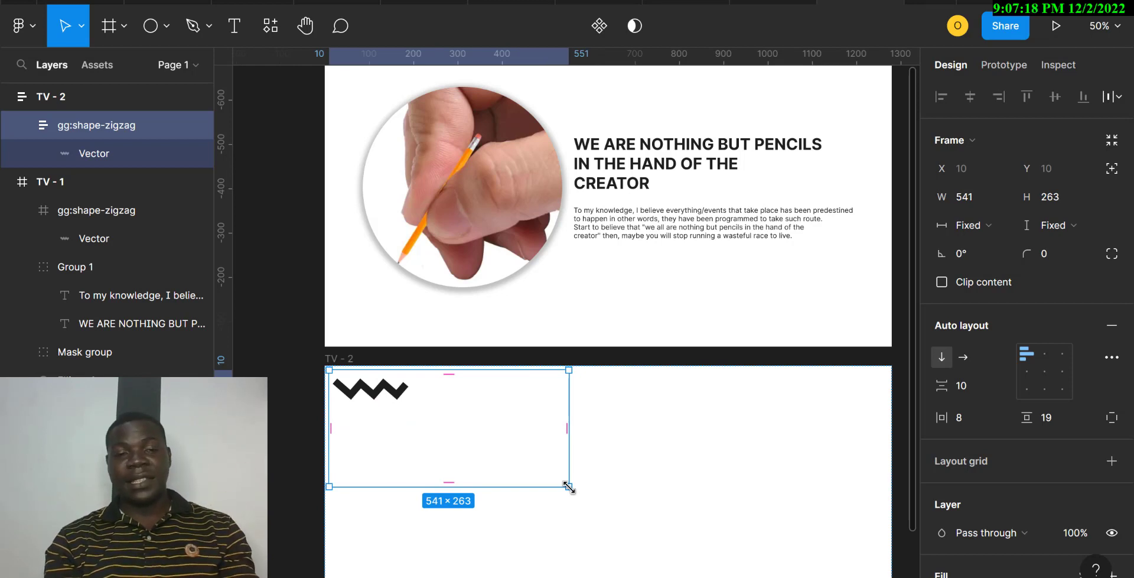
double_click(568, 485)
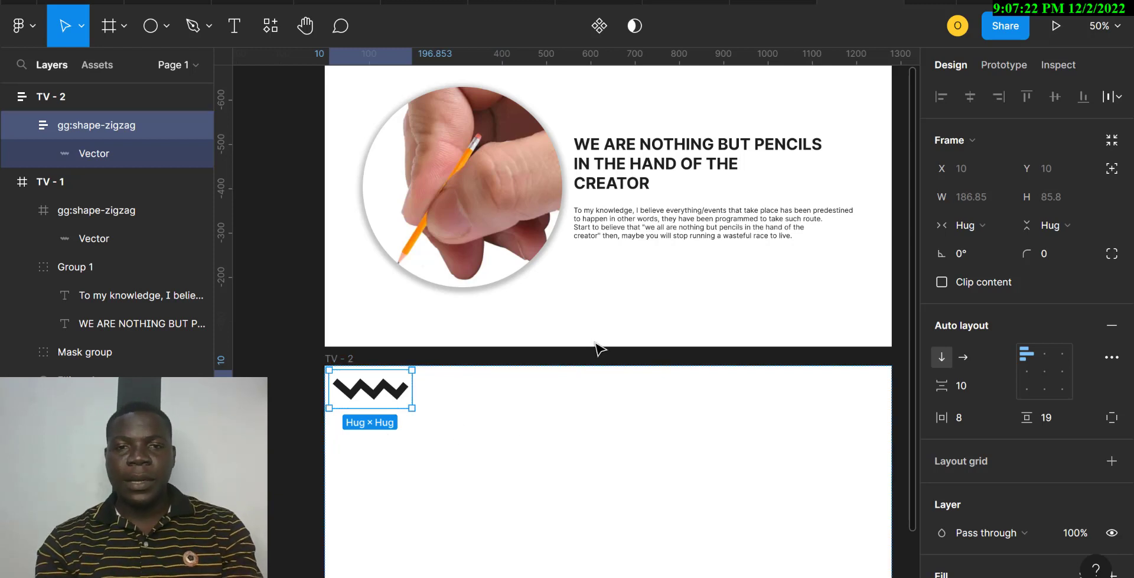
Try placing copies of the circular pencil image and its ellipse directly in TV - 2, and remove them.
scroll(598, 345, "up", 3)
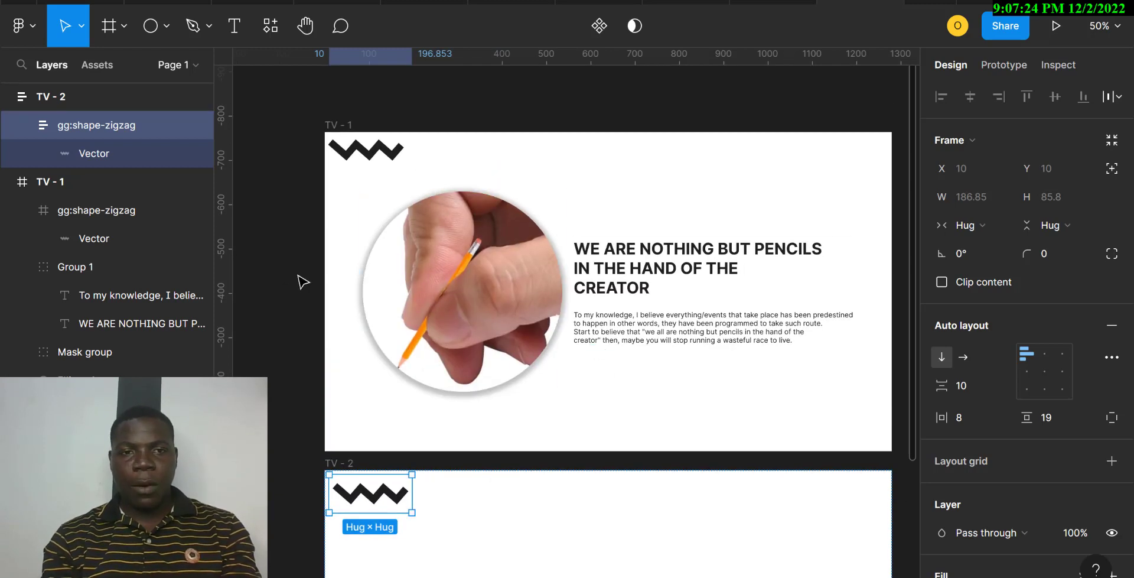
left_click(413, 296)
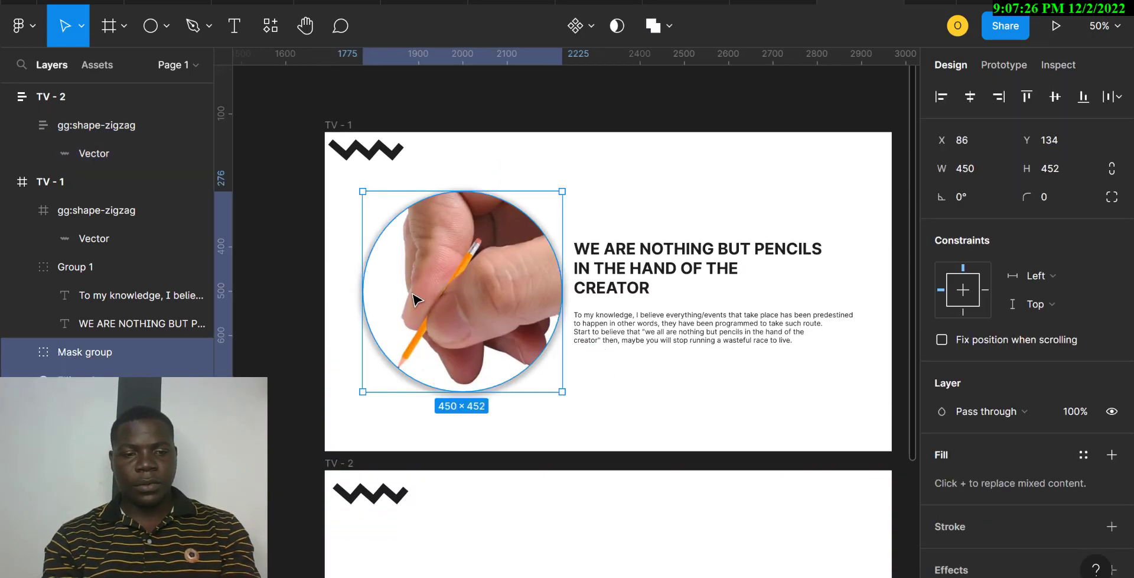
left_click_drag(420, 300, 376, 387)
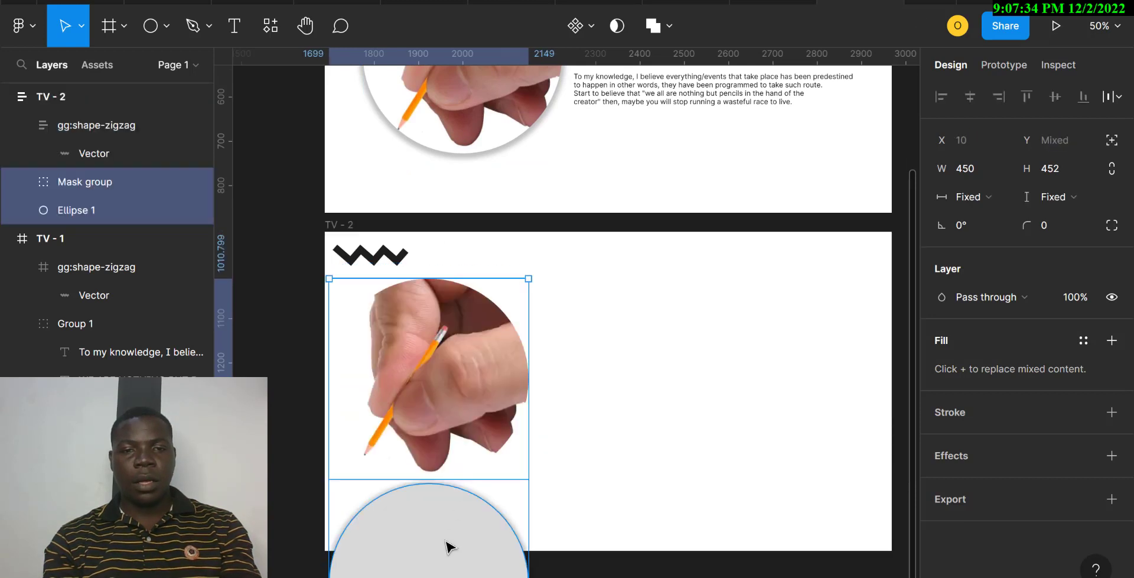
key("ctrl+z")
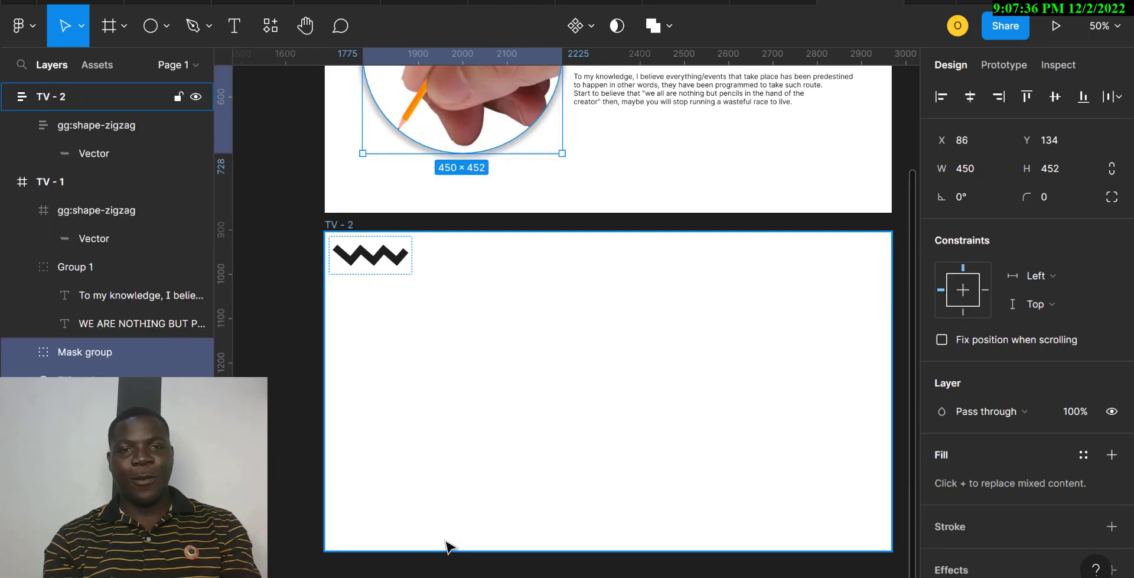
scroll(448, 546, "up", 5)
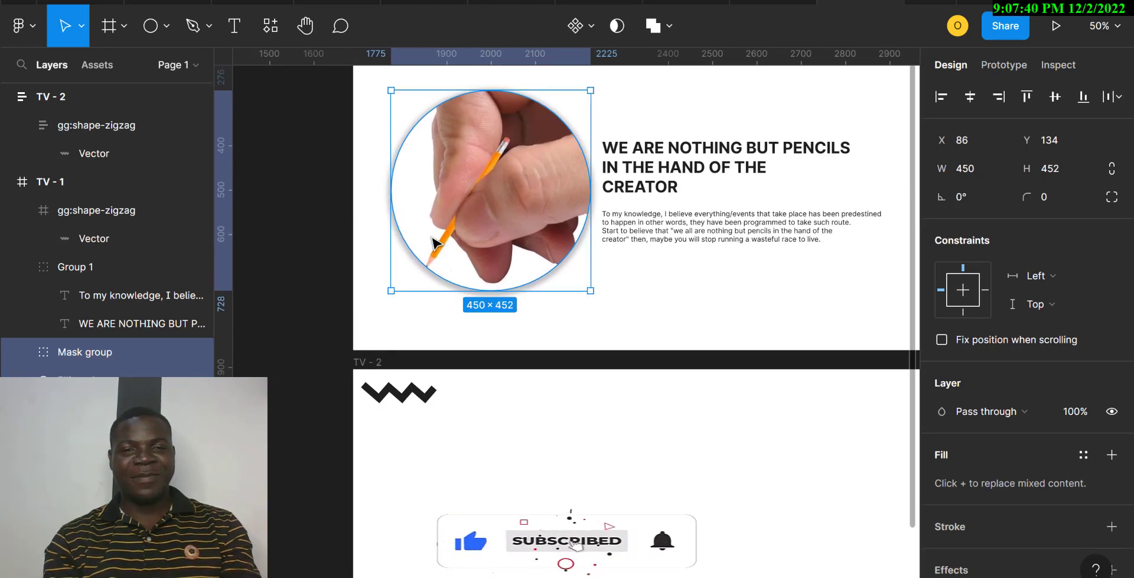
scroll(423, 443, "down", 4)
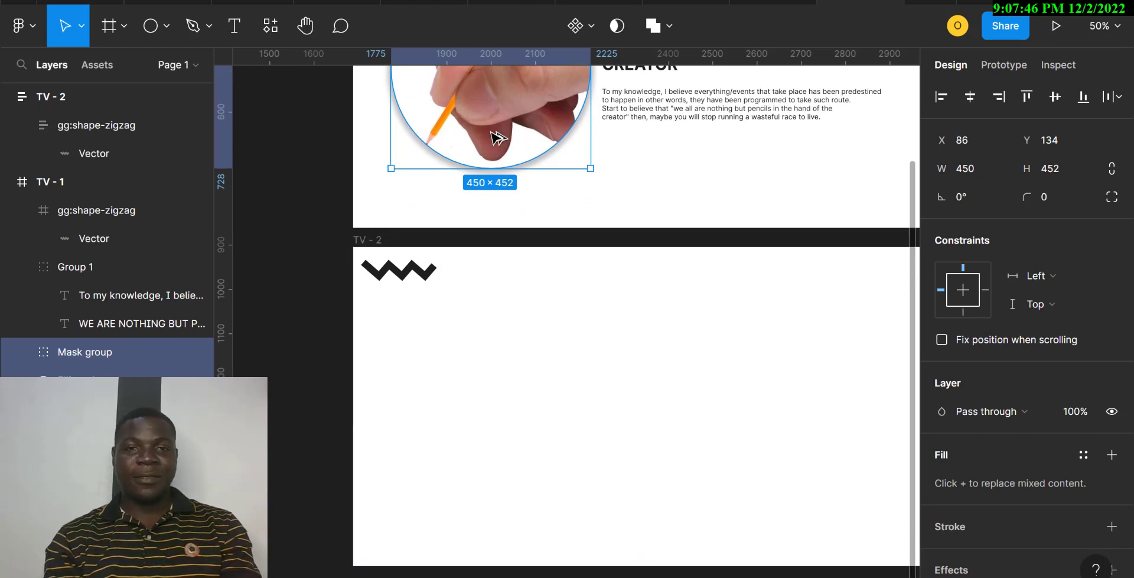
left_click_drag(495, 137, 463, 457)
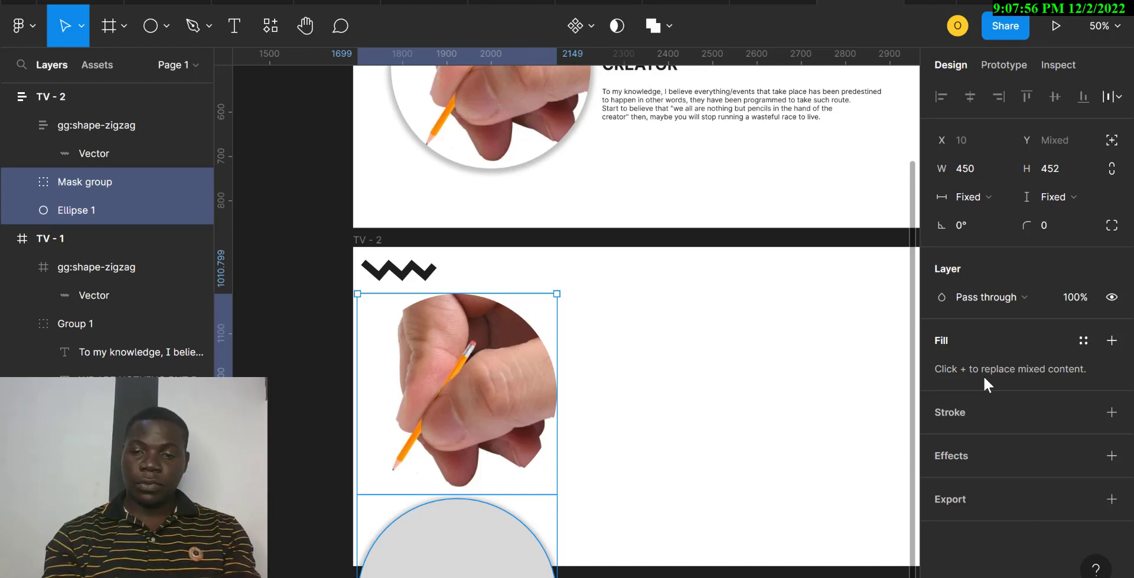
key("Delete")
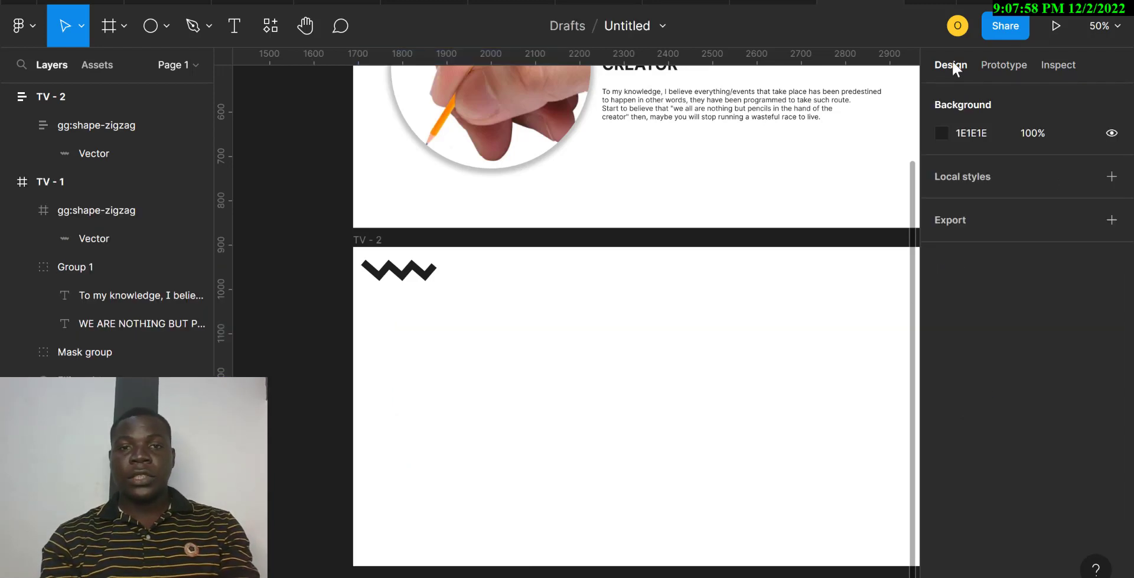
Draw a new frame inside TV - 2 below the zigzag and widen it to about 1215×484.
left_click(114, 26)
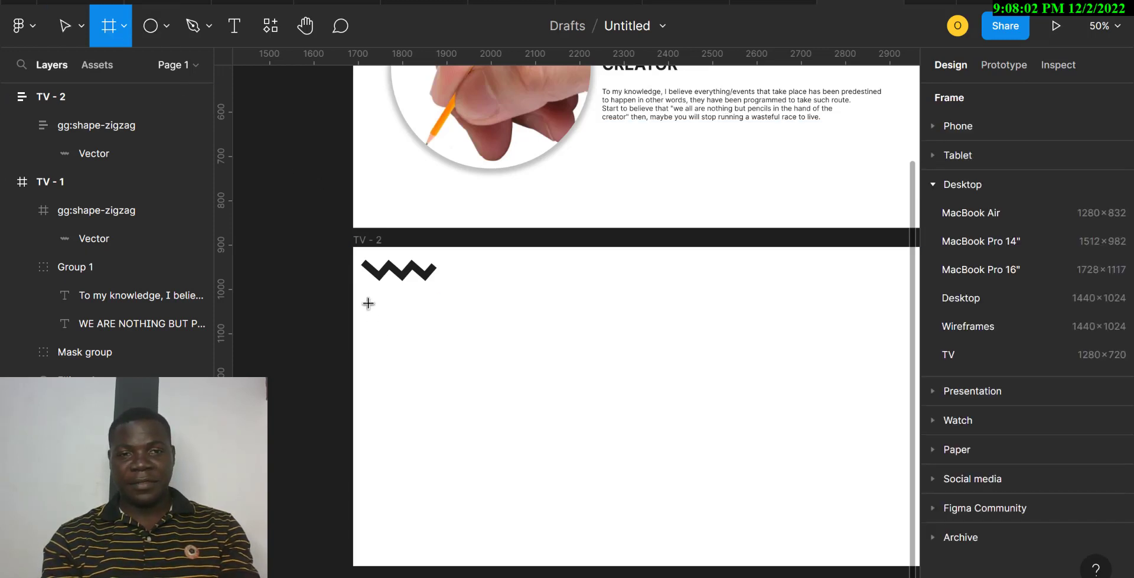
left_click_drag(357, 294, 819, 523)
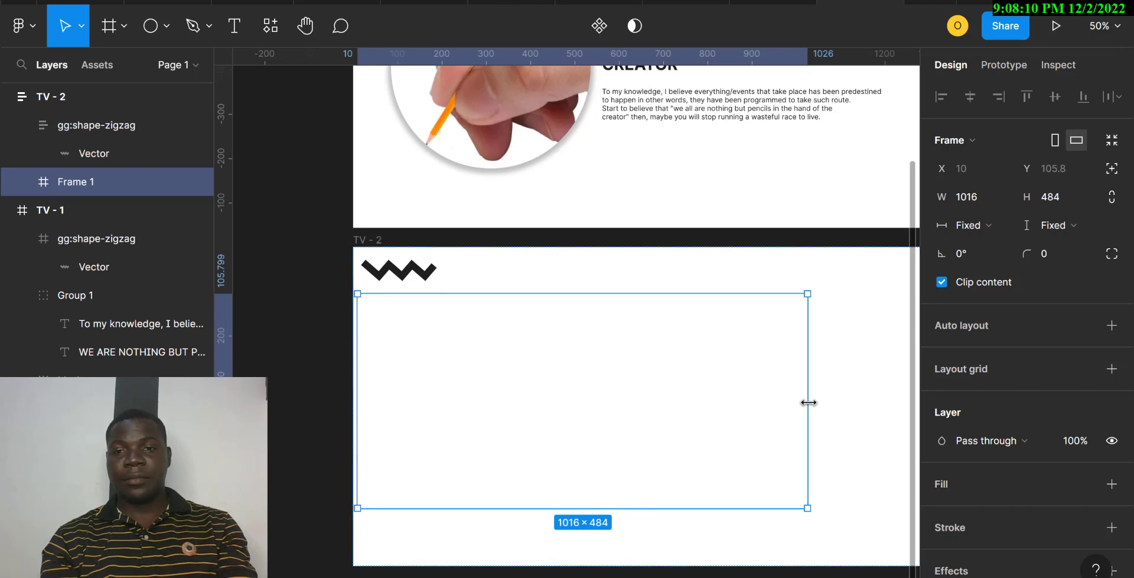
left_click_drag(808, 402, 896, 421)
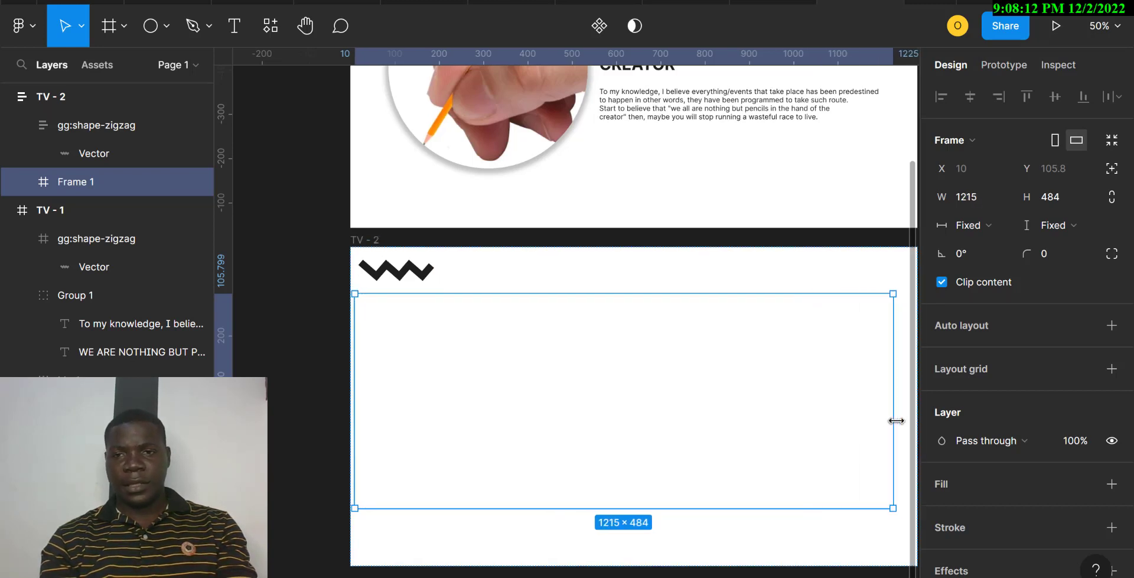
scroll(897, 421, "right", 3)
scroll(897, 421, "left", 3)
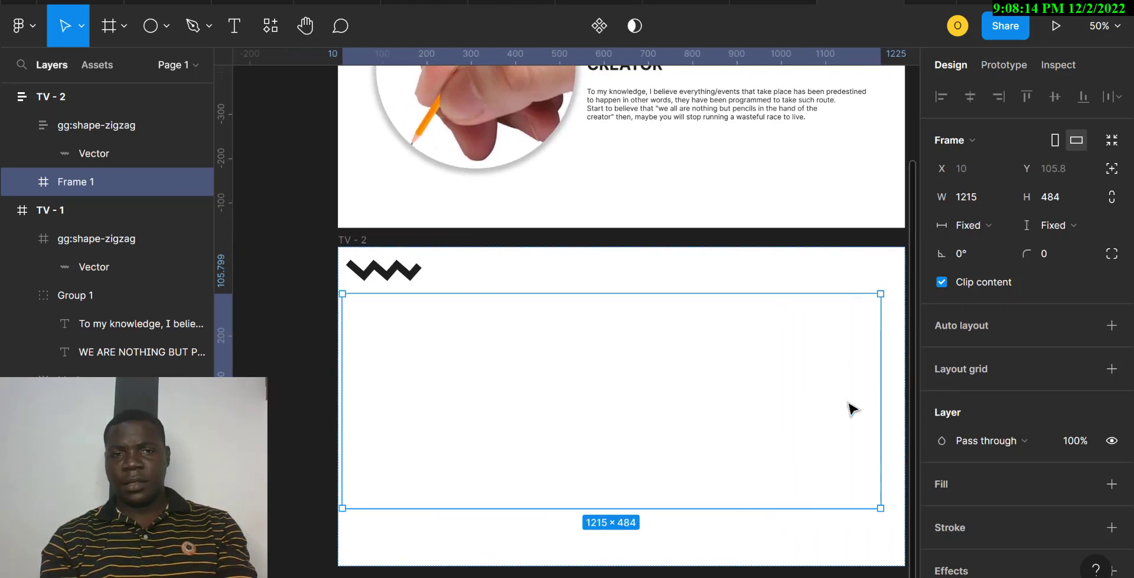
Try a horizontal auto layout padding of 30 on TV - 2, and set it to 100.
left_click(365, 251)
key("shift+a")
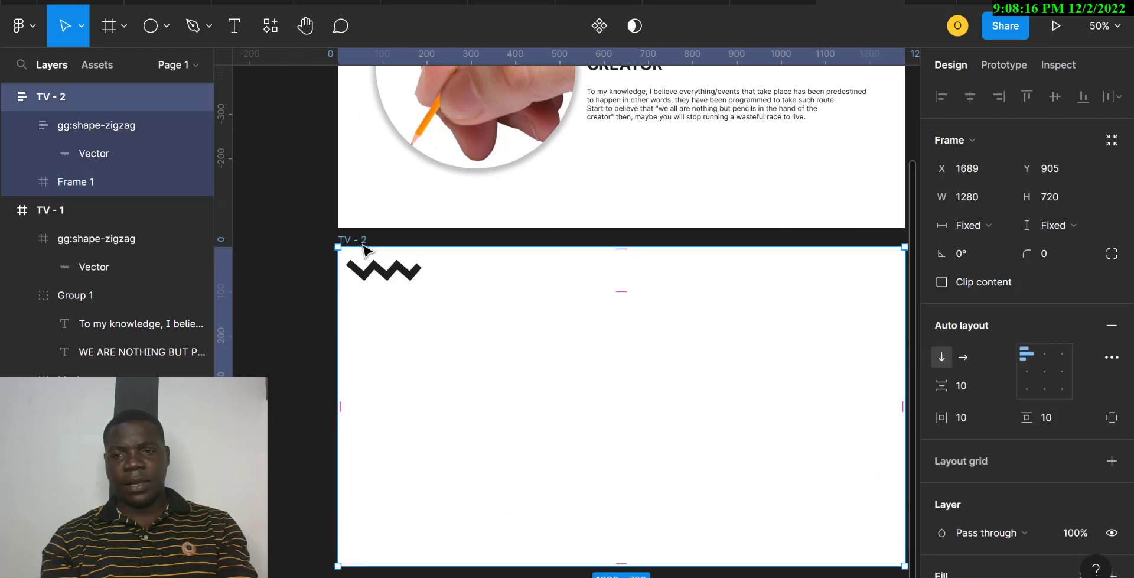
left_click(966, 417)
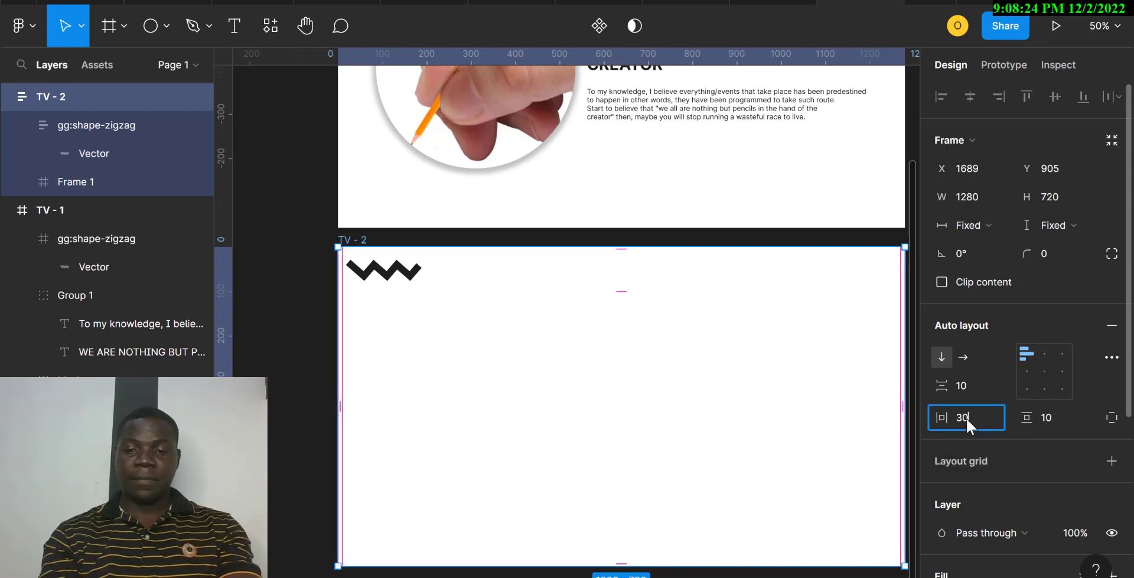
key("Return")
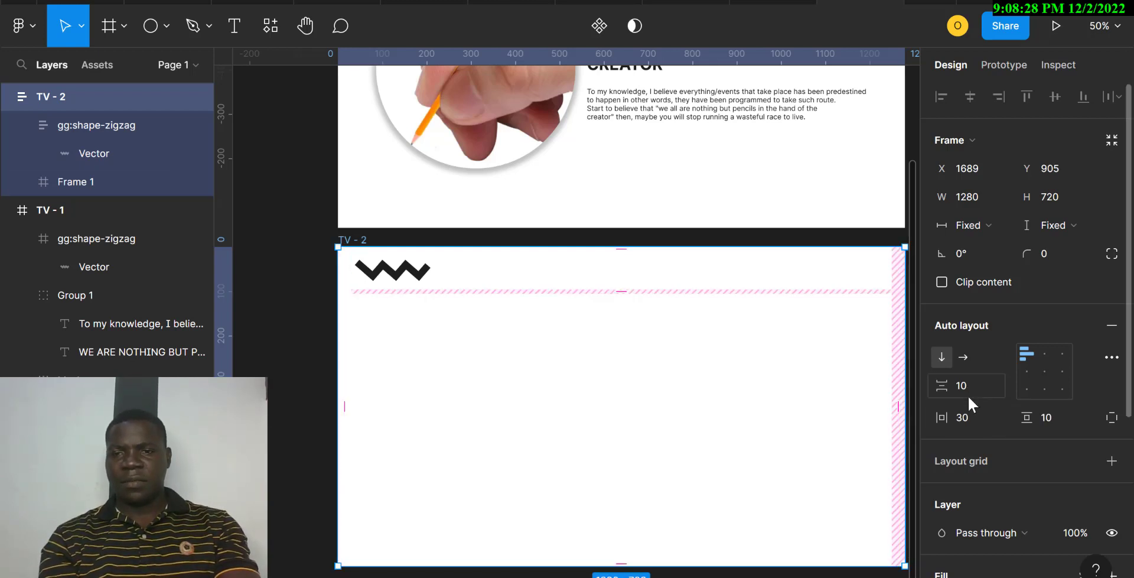
left_click(966, 420)
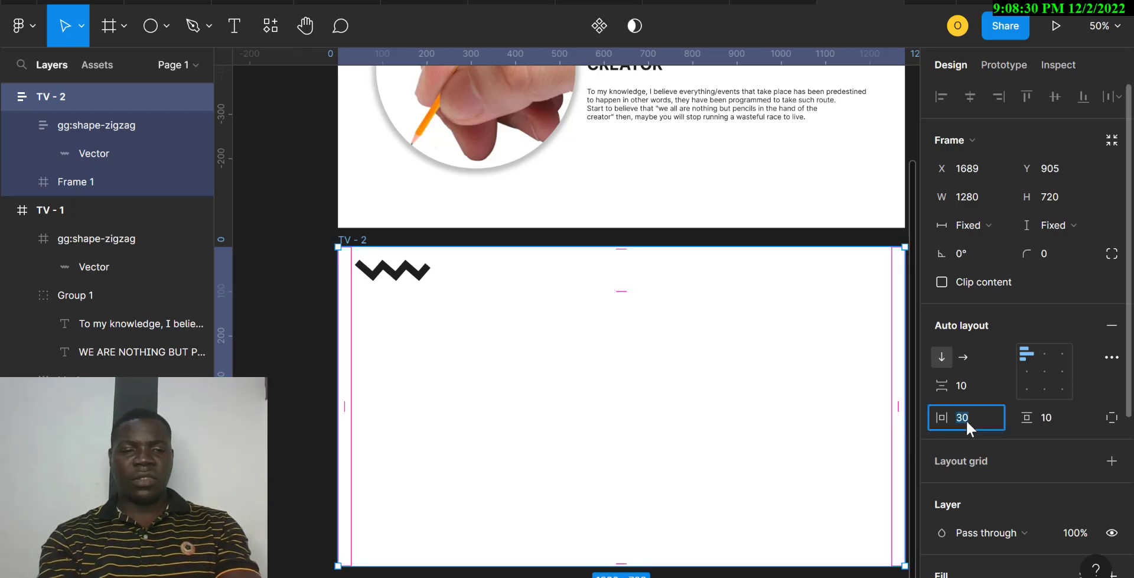
type("100")
key("Return")
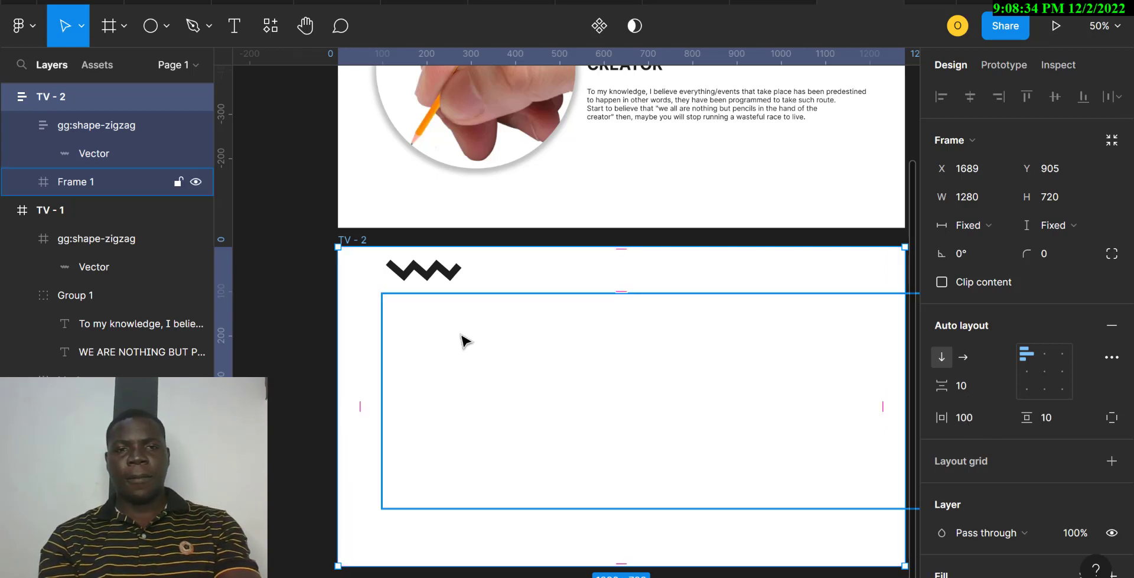
Set the width of the inner Frame 1 in TV - 2 to 1080.
left_click(481, 441)
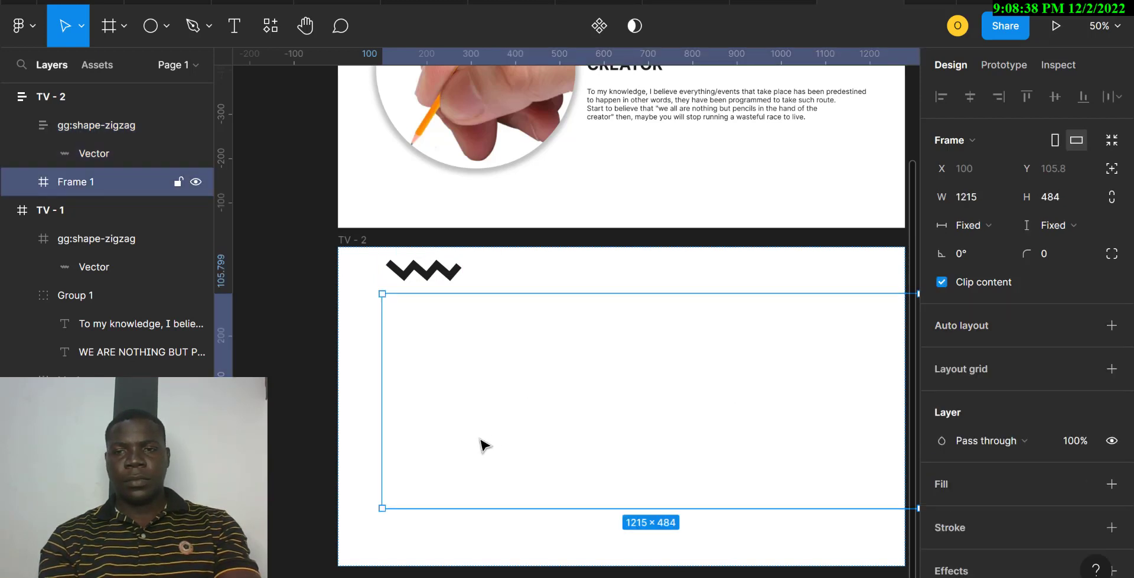
scroll(485, 444, "right", 4)
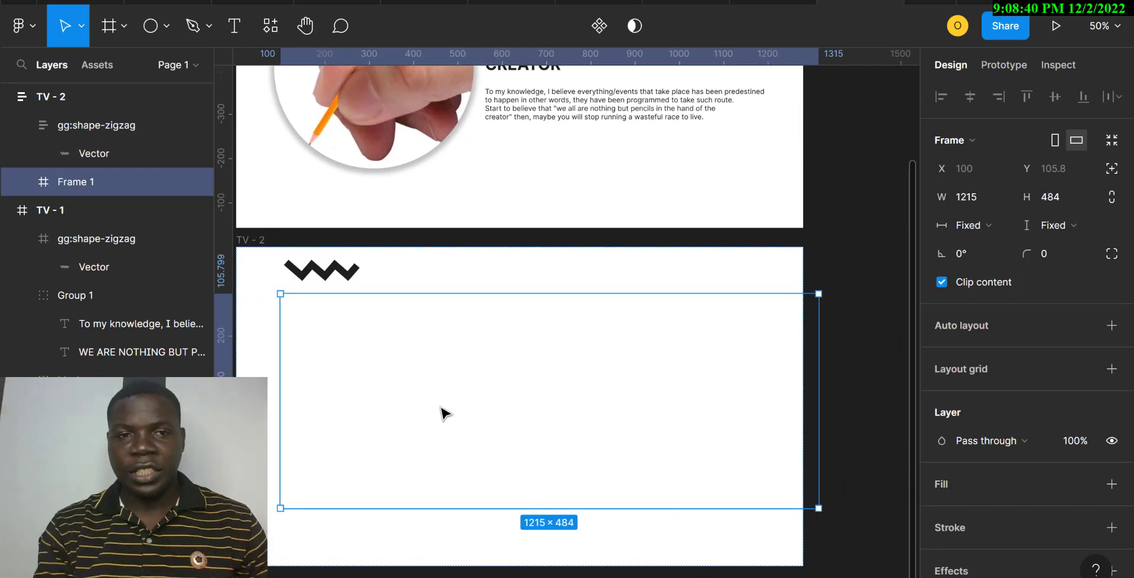
left_click(258, 242)
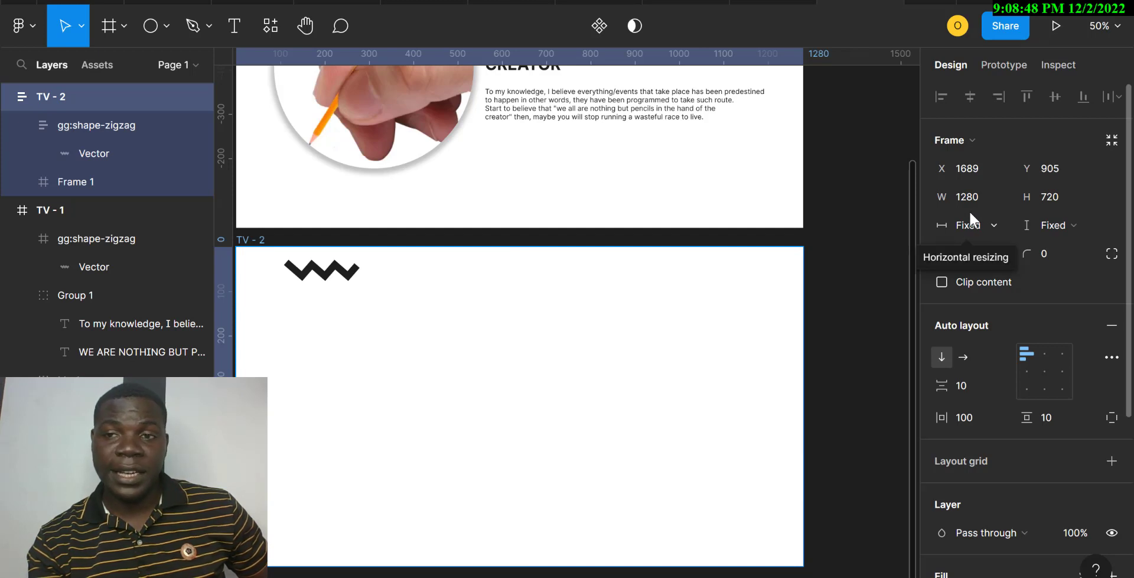
left_click(550, 370)
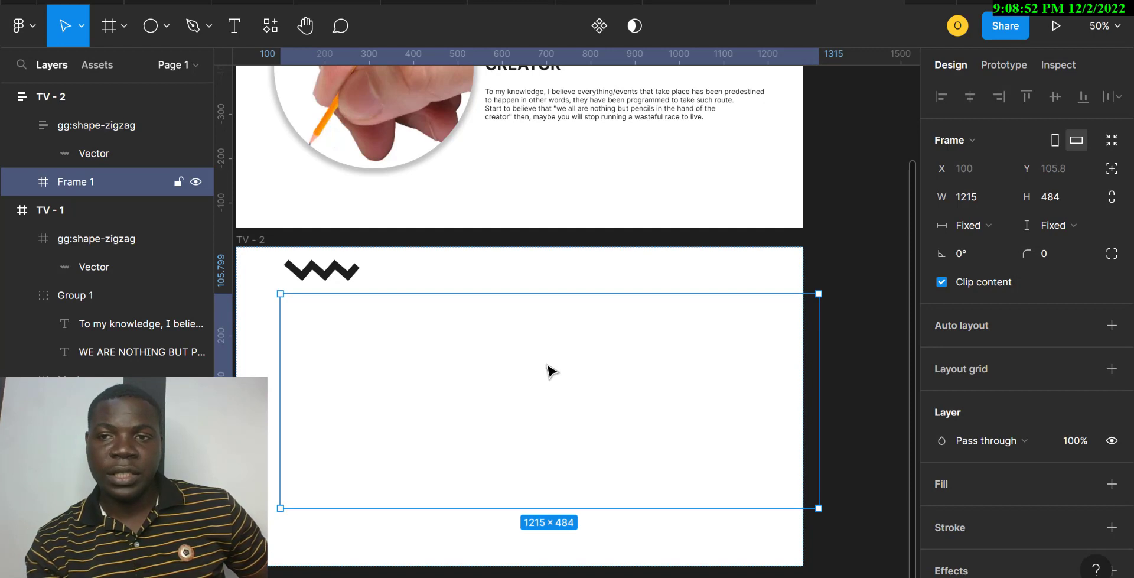
left_click(971, 201)
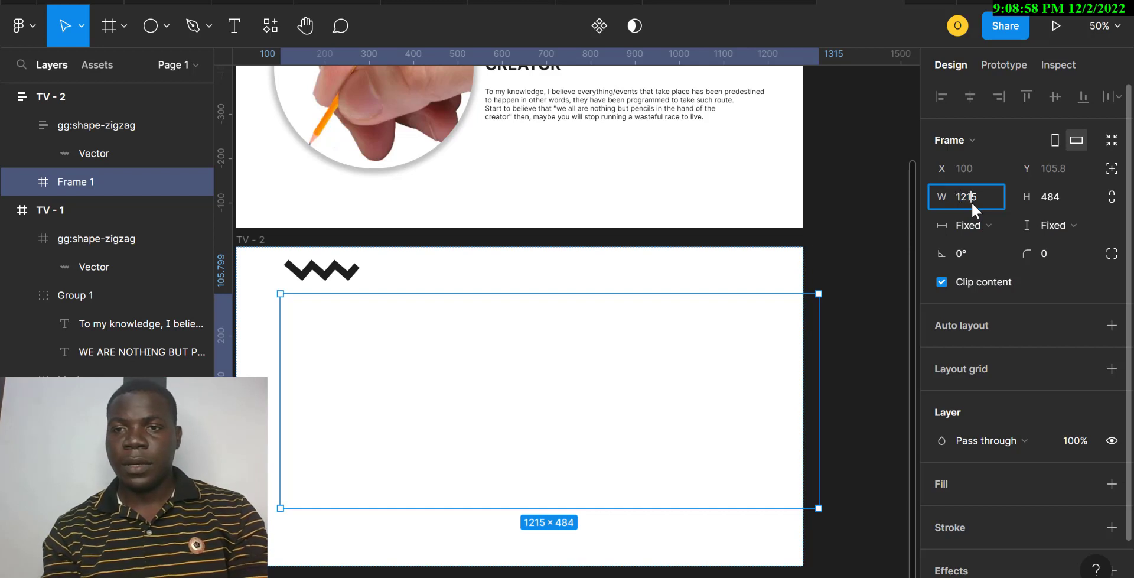
key("BackSpace")
key("BackSpace")
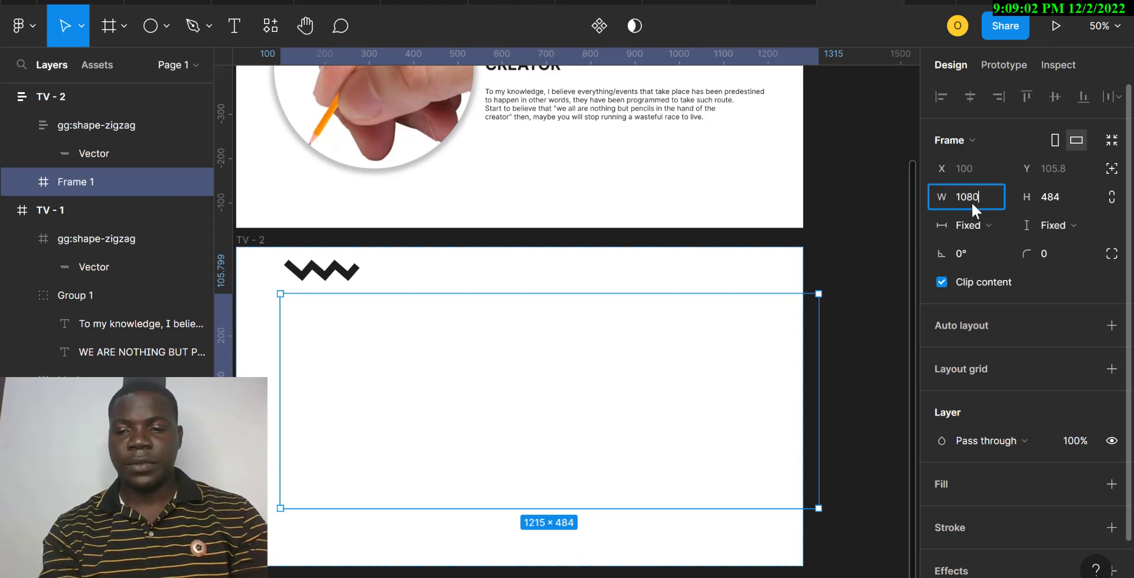
key("Return")
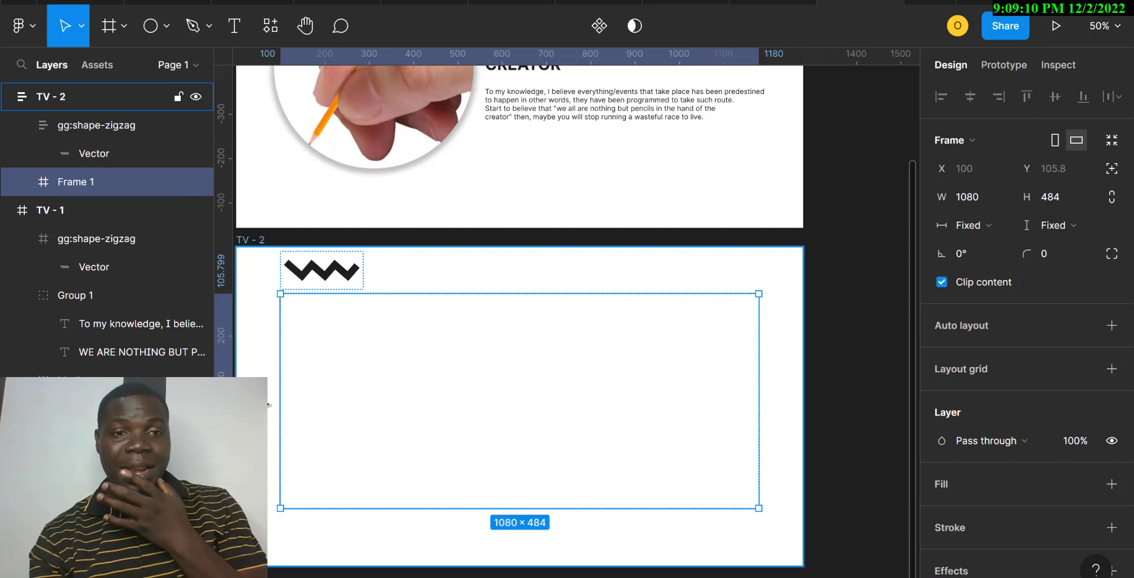
Inspect the horizontal padding on both sides of the TV - 2 frame.
left_click(268, 404)
key("shift+a")
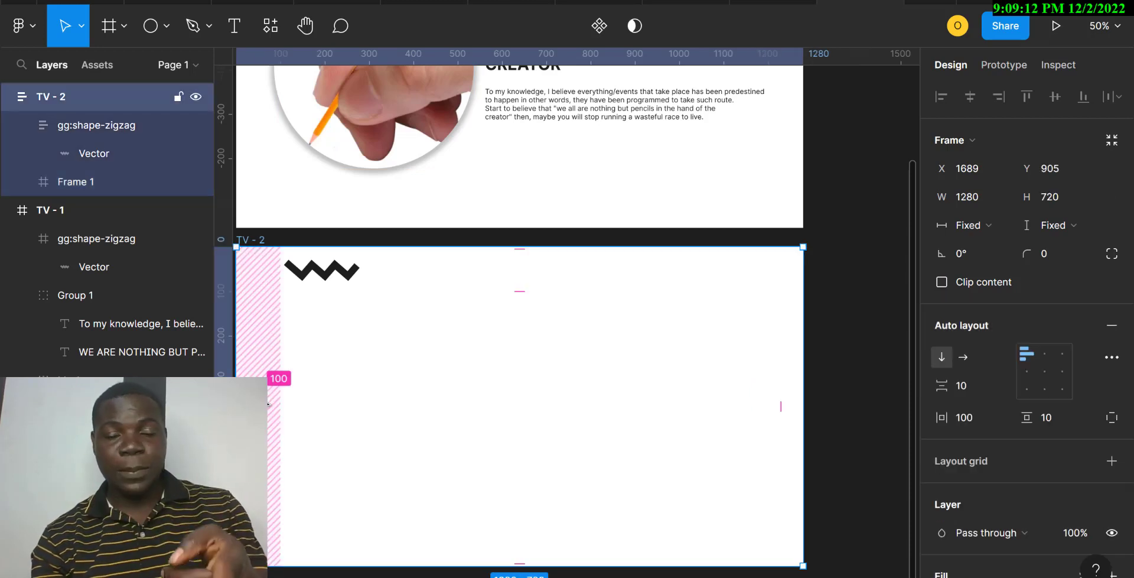
left_click(777, 402)
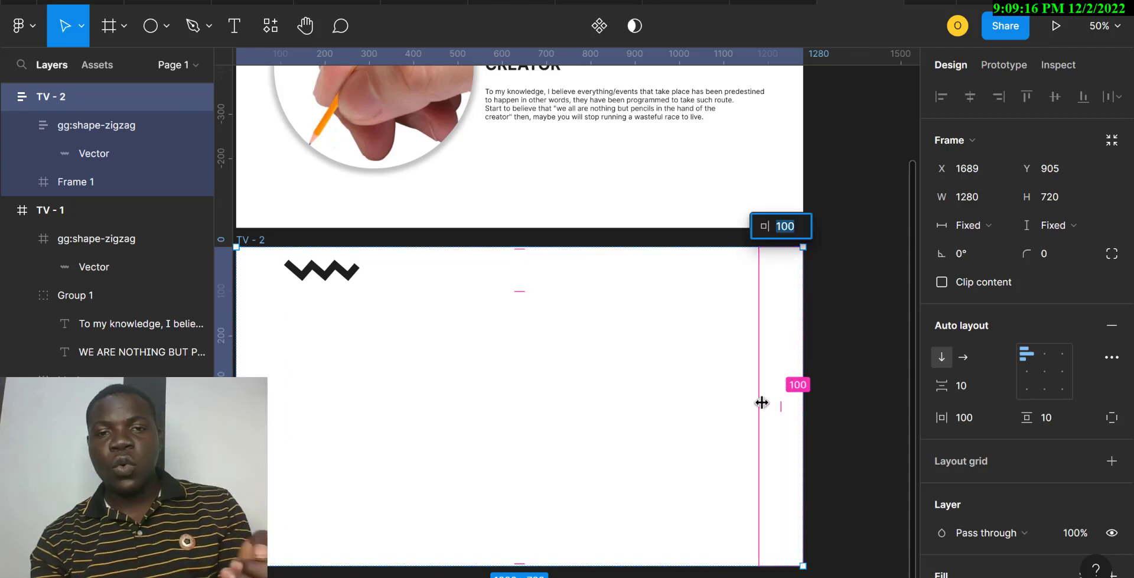
key("Escape")
left_click(572, 398)
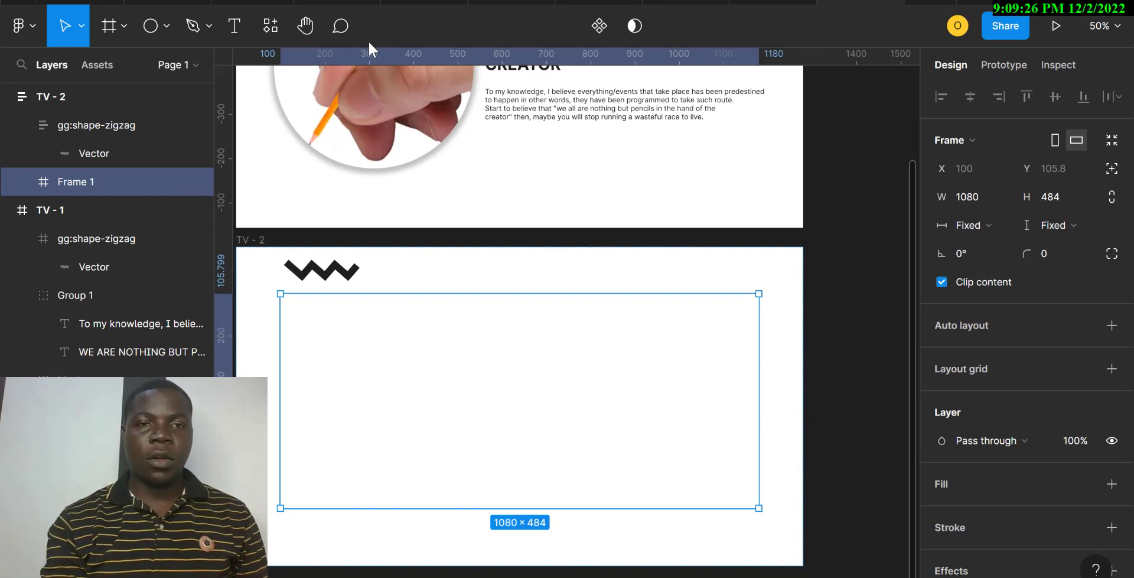
Try pasting a copy of the circular pencil image into Frame 1 in its upper-left area, and undo the paste and move.
left_click(356, 129)
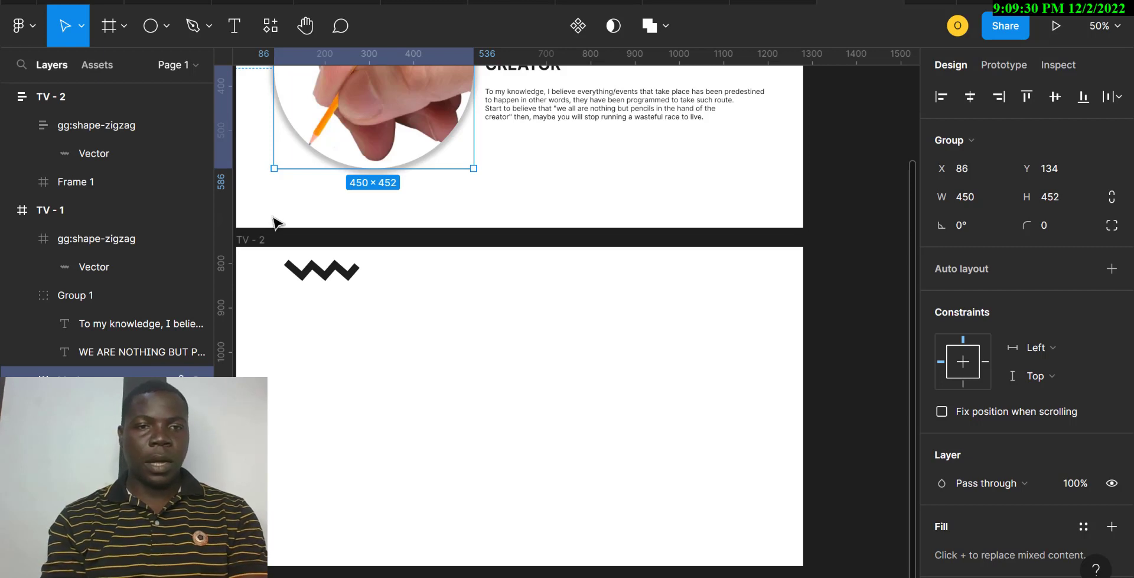
left_click(418, 441)
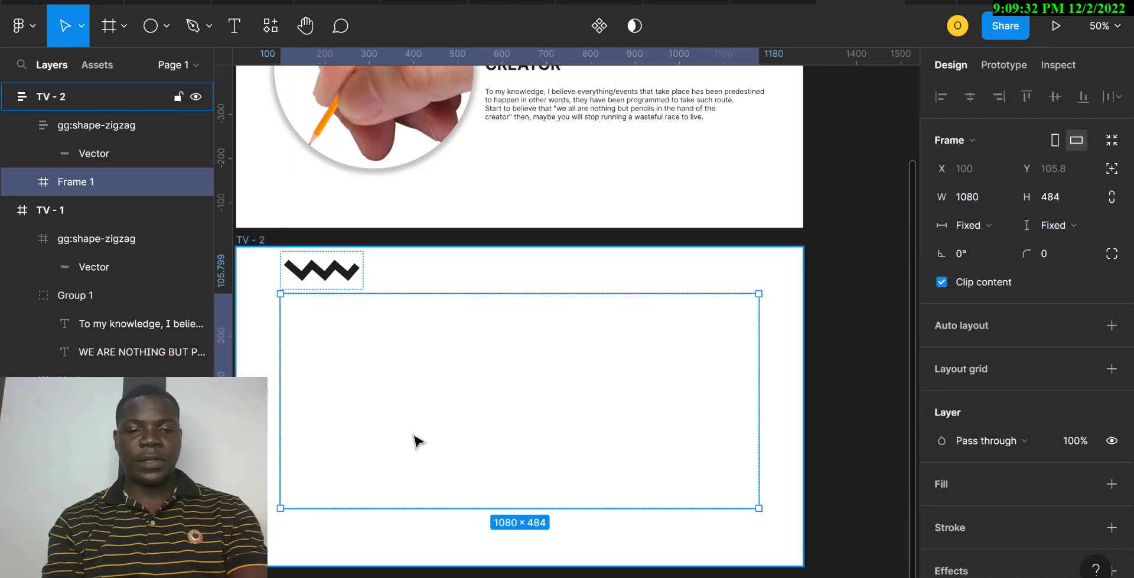
key("ctrl+v")
left_click_drag(464, 447, 413, 358)
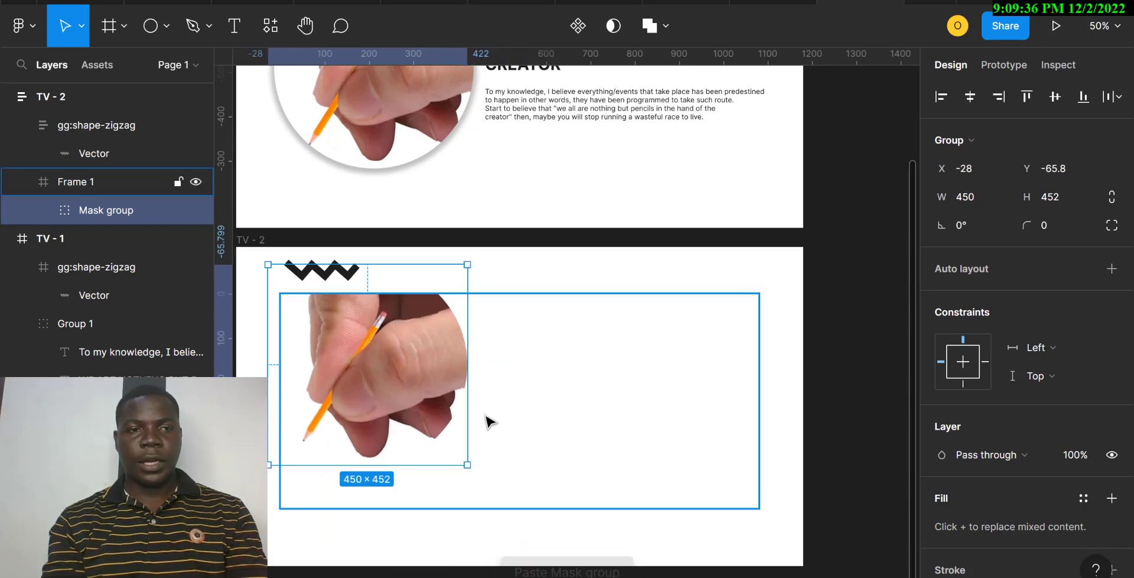
scroll(487, 420, "down", 3)
scroll(486, 417, "down", 1)
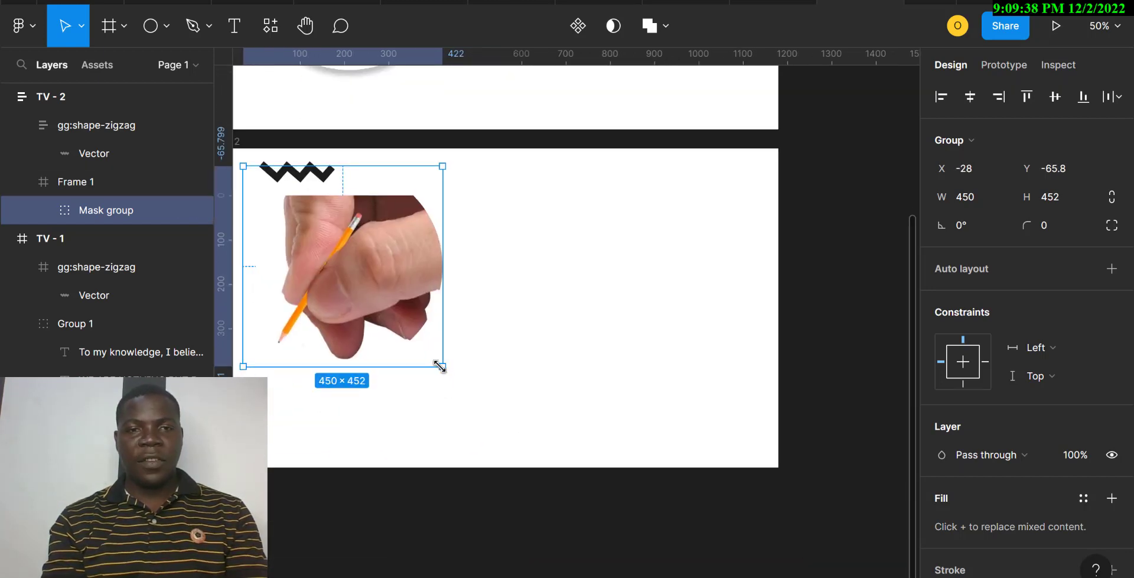
key("ctrl+z")
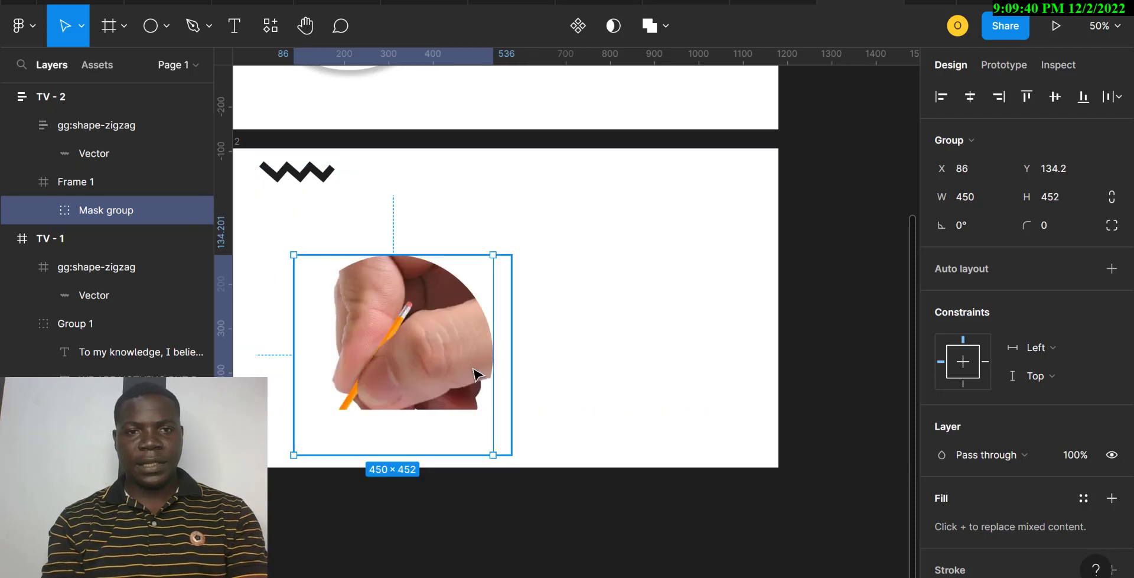
key("ctrl+z")
scroll(477, 375, "up", 4)
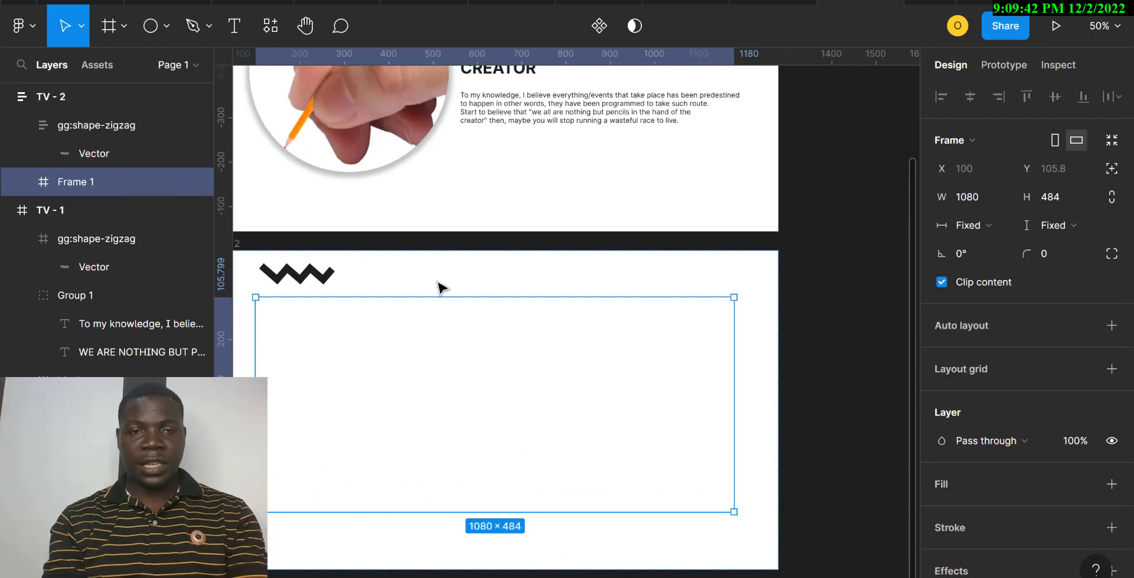
Try flattening the circular pencil mask group in TV - 1, and undo it.
left_click(372, 142)
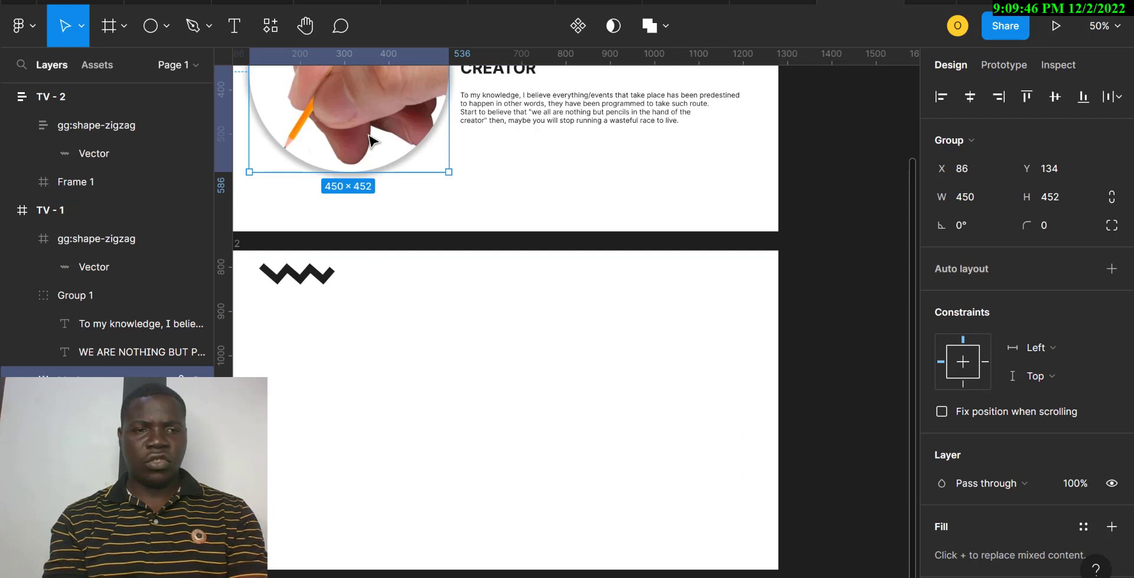
scroll(370, 141, "left", 4)
scroll(370, 141, "up", 2)
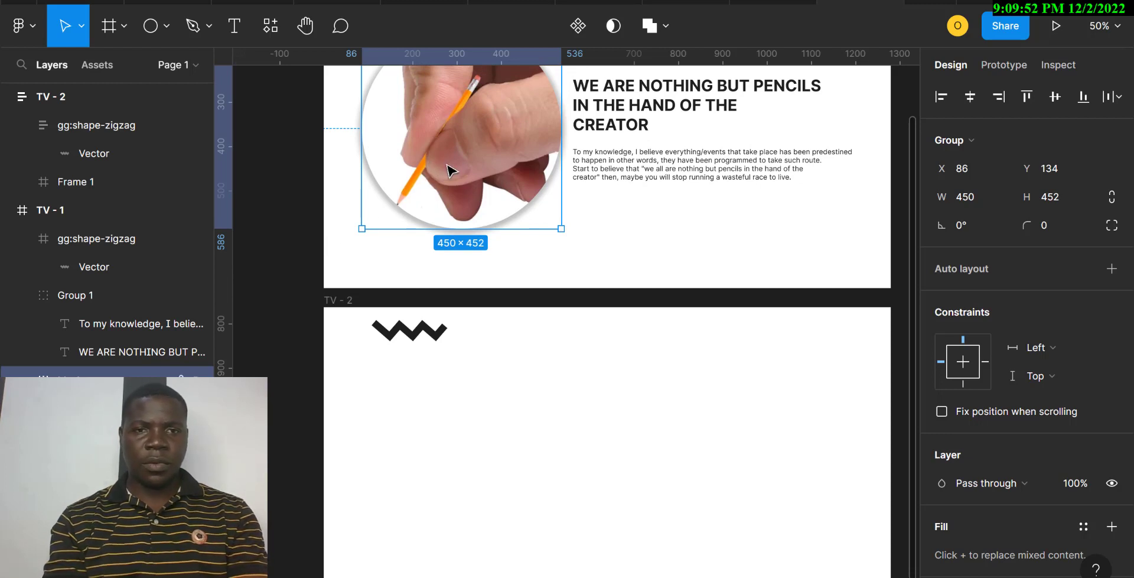
right_click(447, 166)
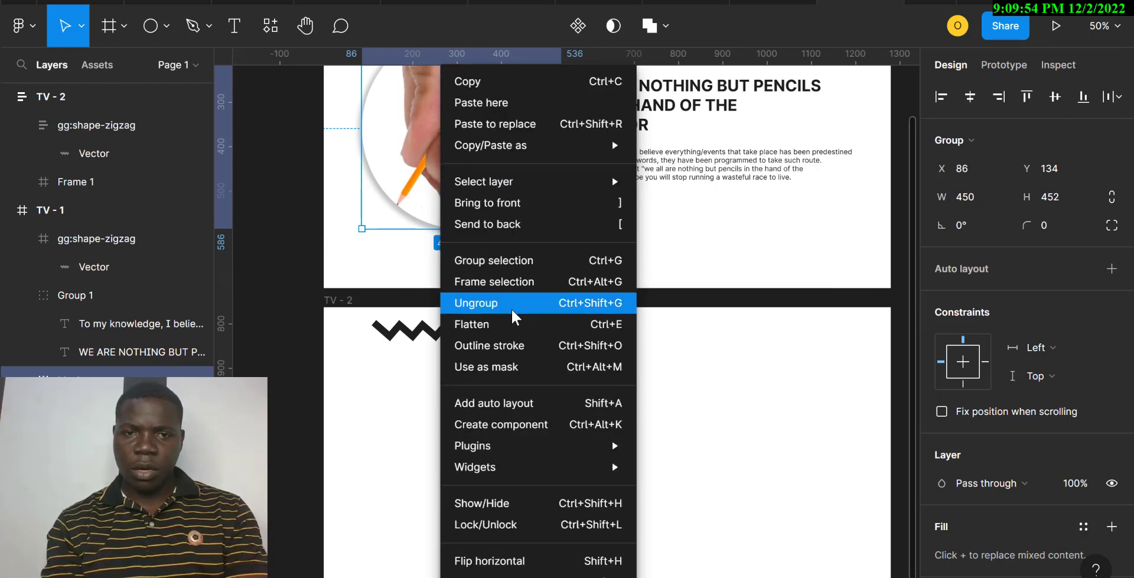
left_click(511, 327)
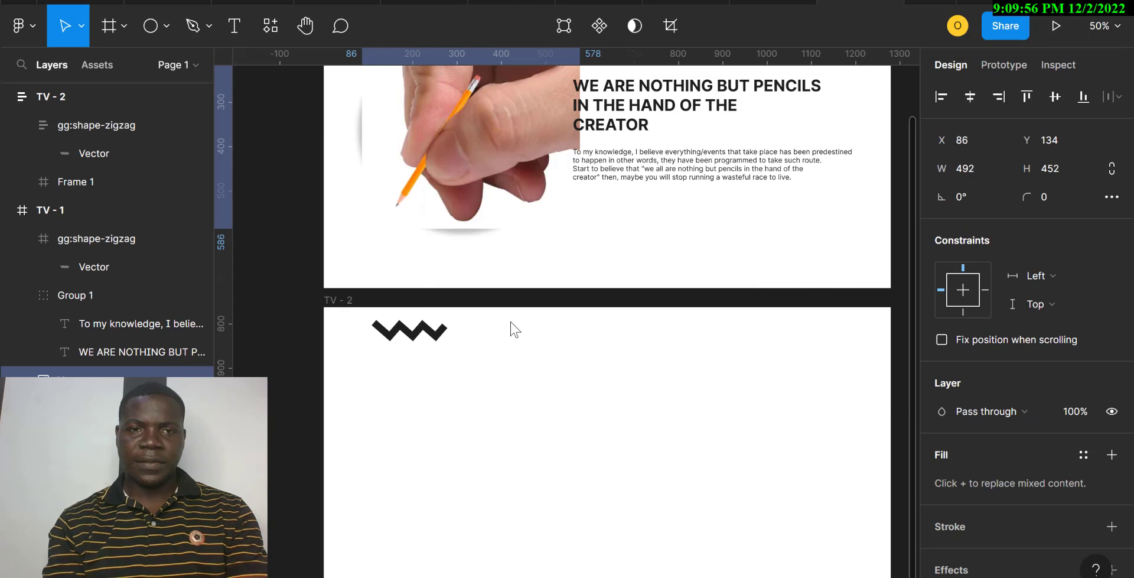
key("ctrl+z")
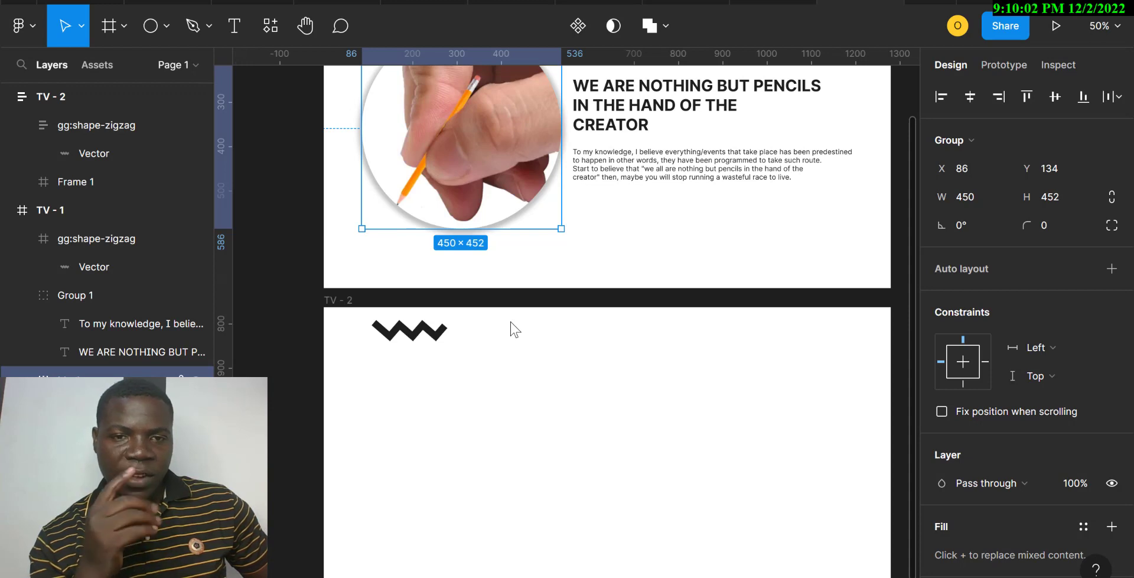
Try placing a copy of only the TV - 1 mask group inside Frame 1 of TV - 2, at about X 0, Y 16.2.
left_click(512, 442)
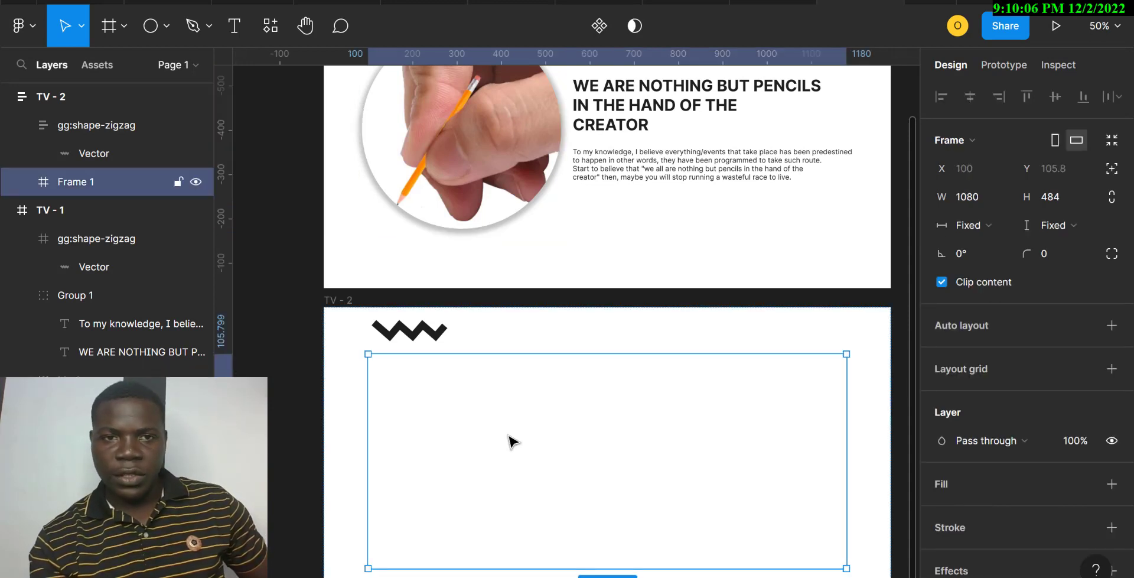
left_click(458, 124)
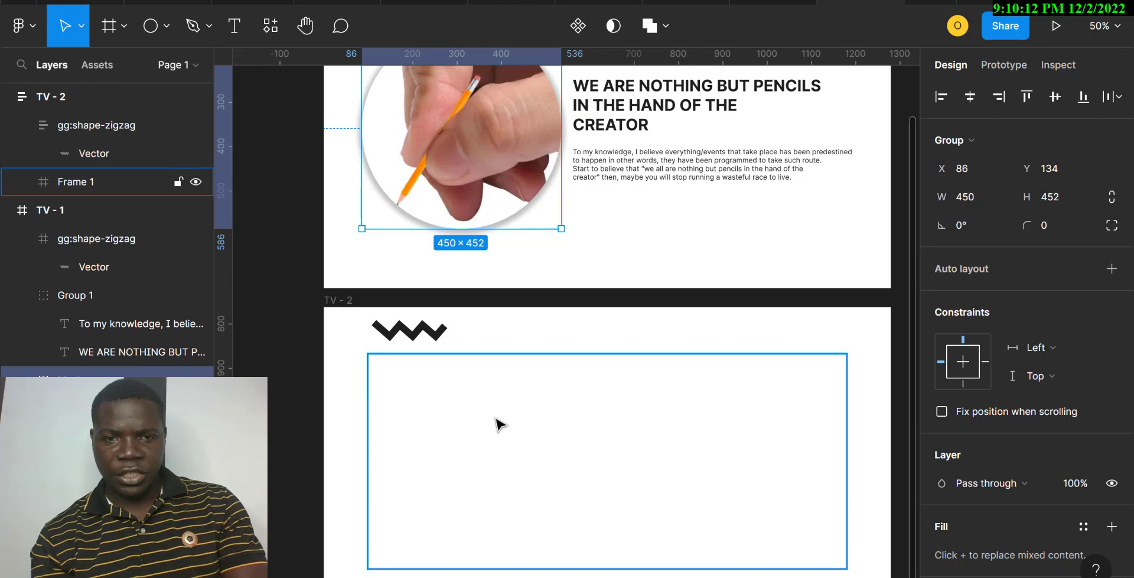
left_click(487, 442)
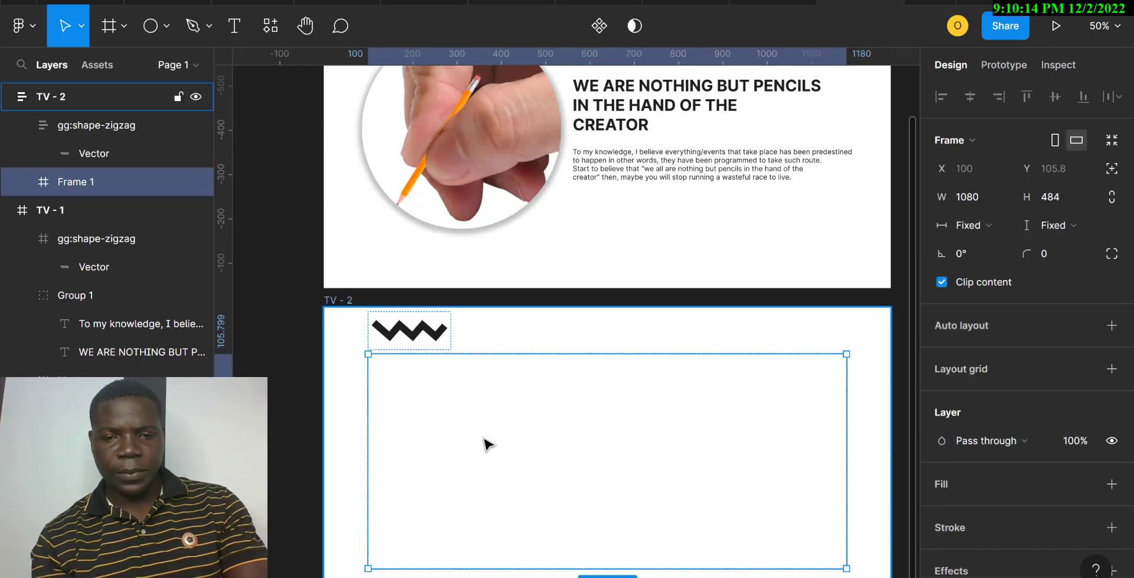
key("ctrl+v")
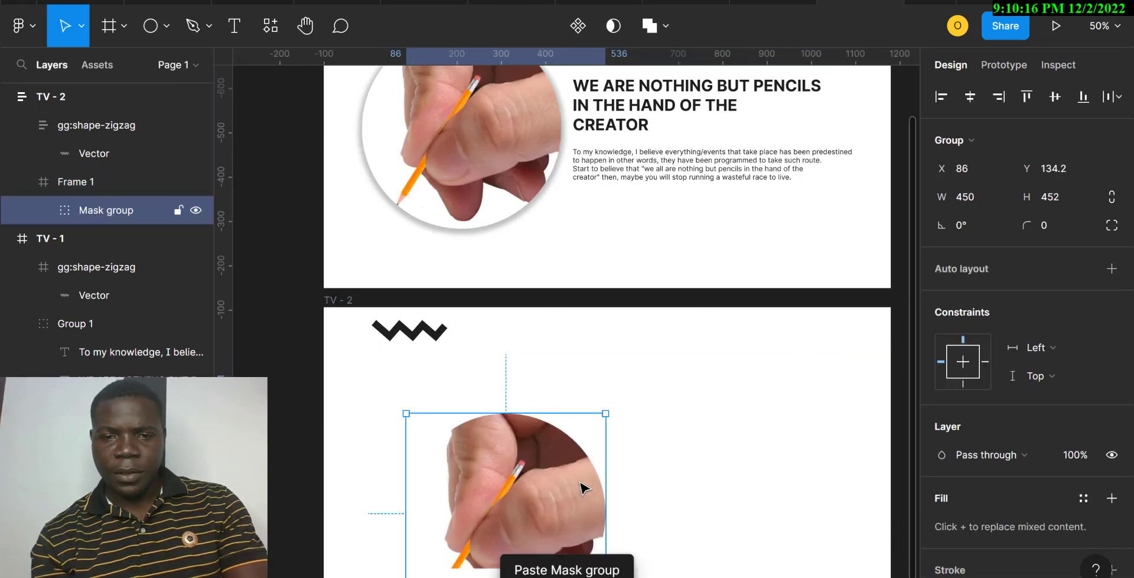
scroll(547, 501, "down", 6)
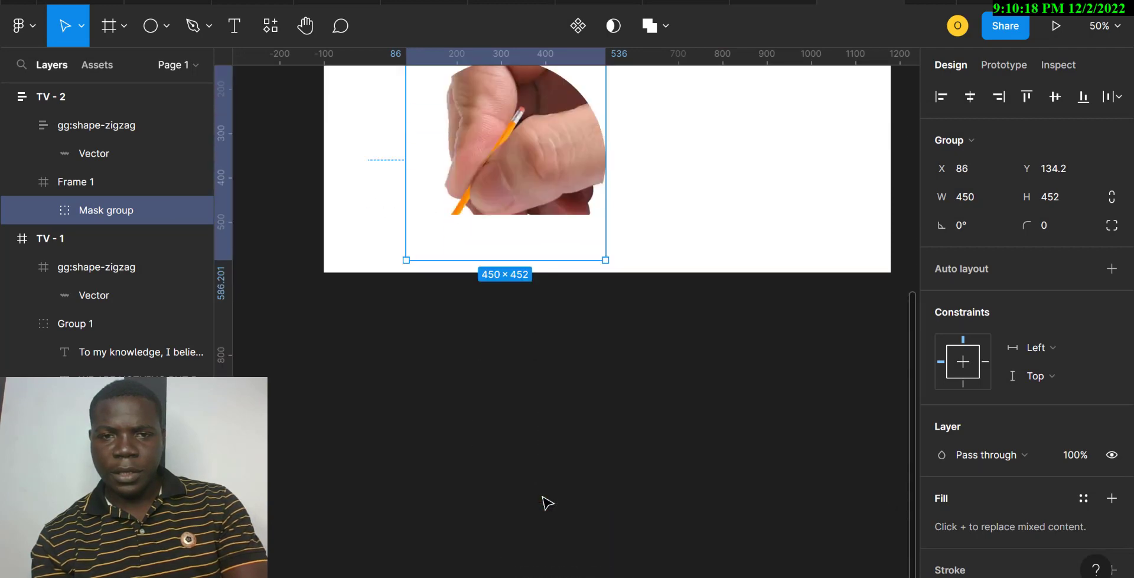
left_click(514, 397)
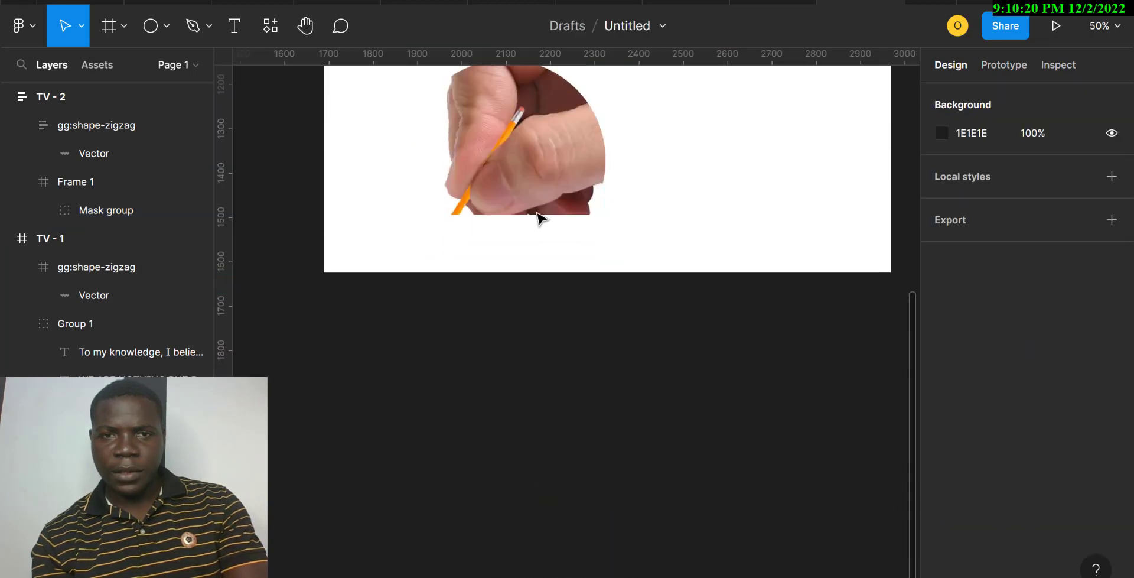
left_click(546, 140)
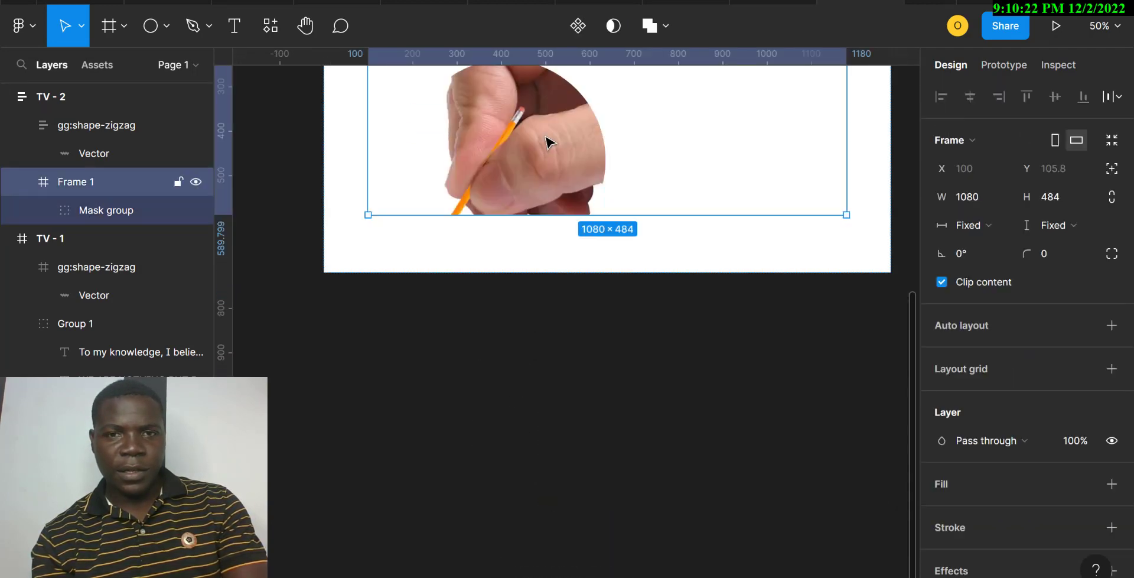
scroll(546, 139, "up", 2)
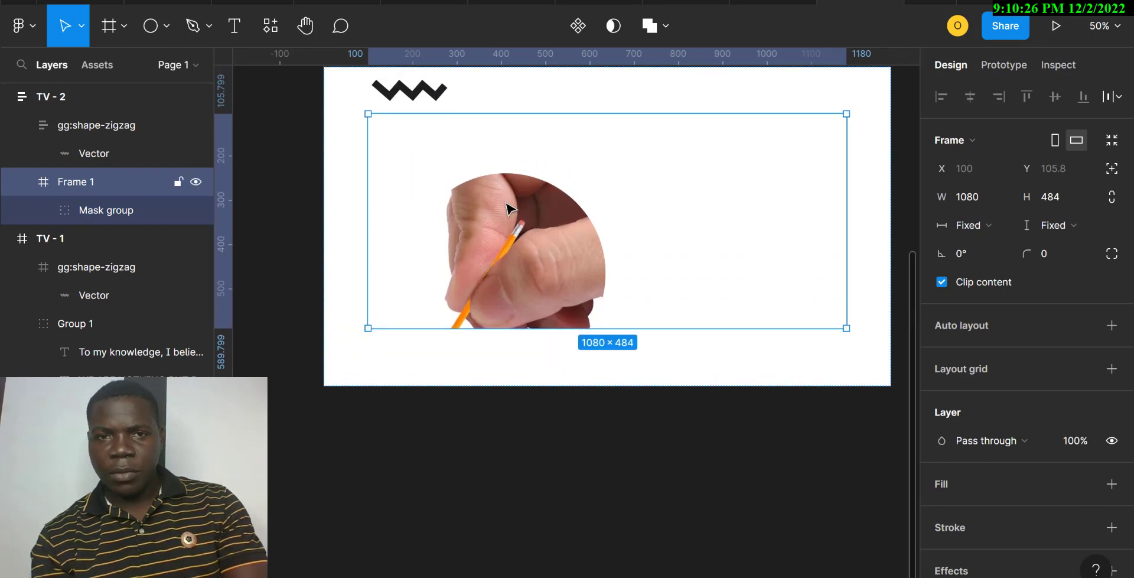
left_click(499, 236)
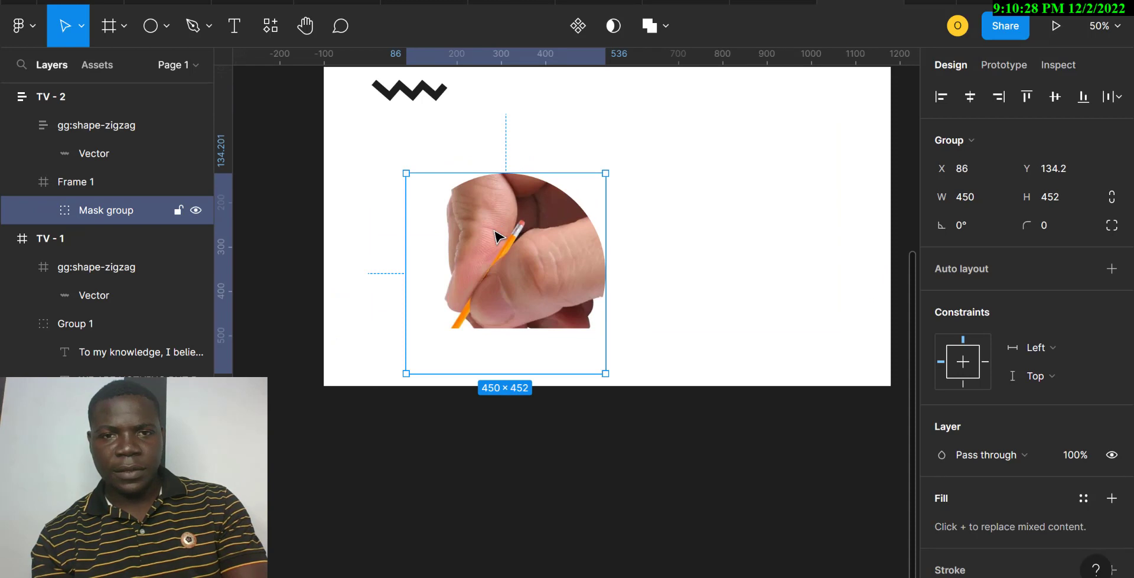
left_click_drag(499, 236, 450, 172)
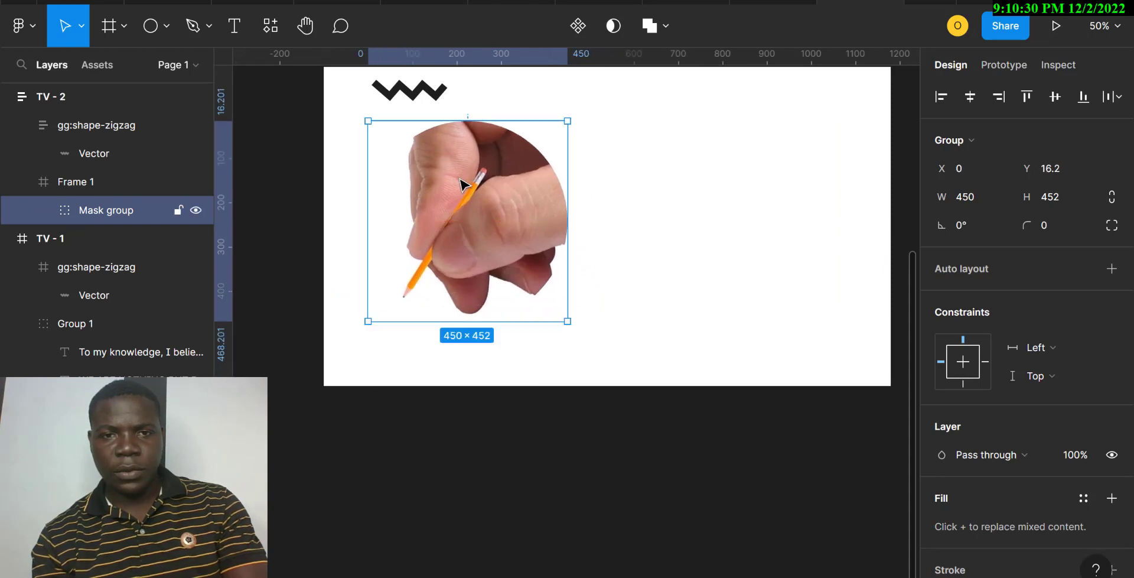
Examine the image and ellipse layers inside the copied mask group, and undo the group's placement in Frame 1.
left_click(47, 209)
left_click(128, 266)
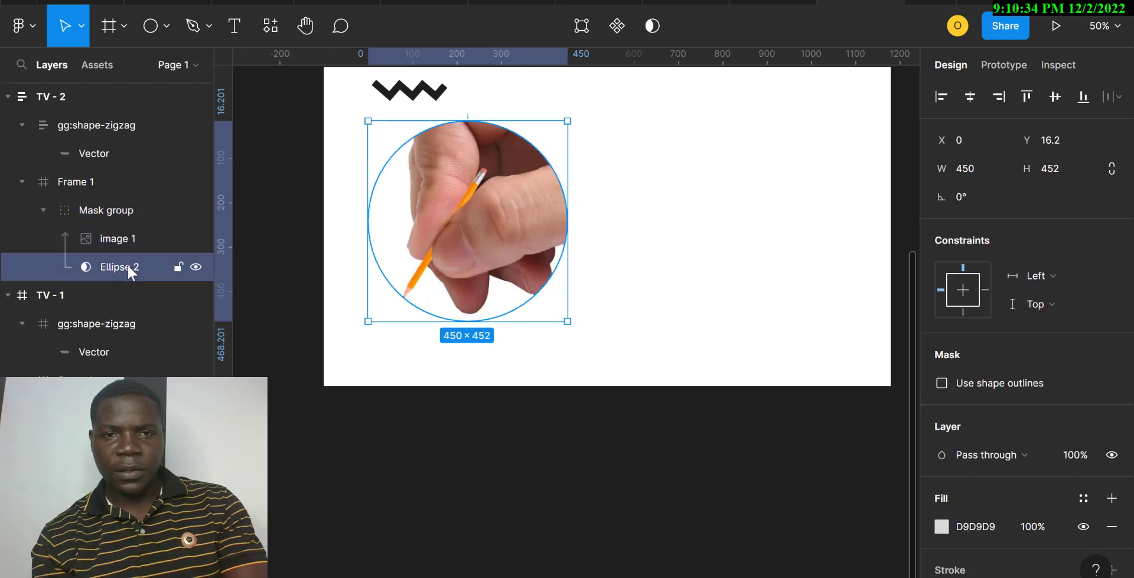
left_click(135, 240)
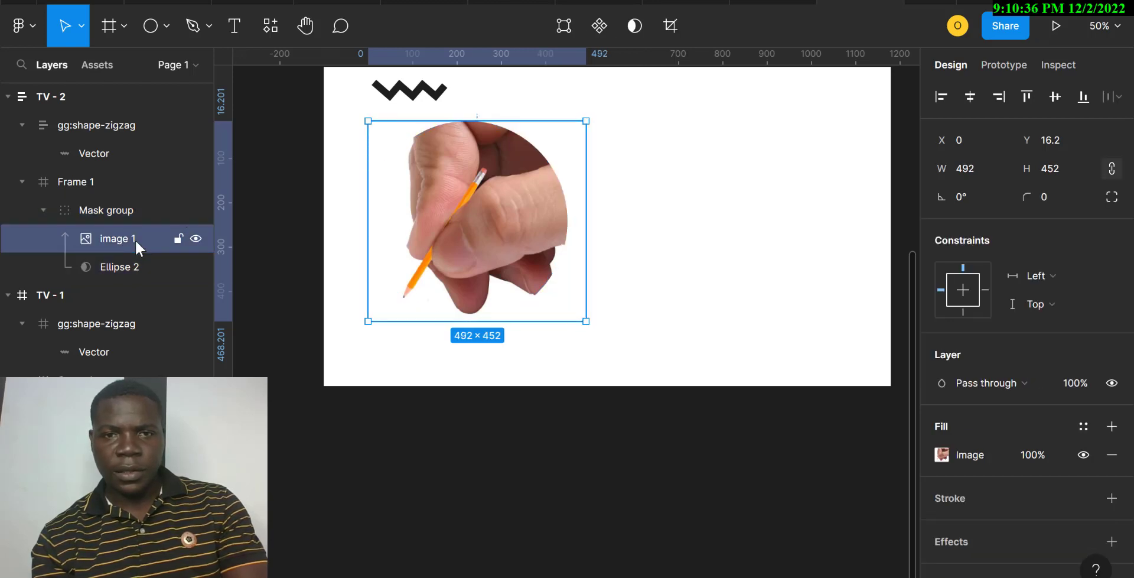
left_click(125, 262)
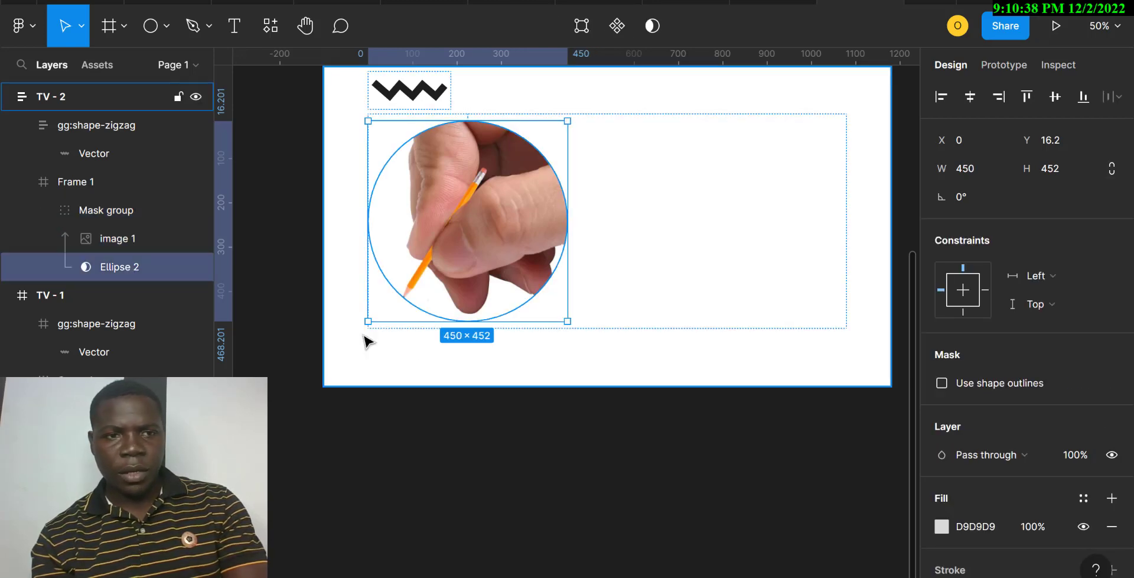
key("ctrl+z")
key("ctrl+z")
key("ctrl+z")
key("ctrl+z")
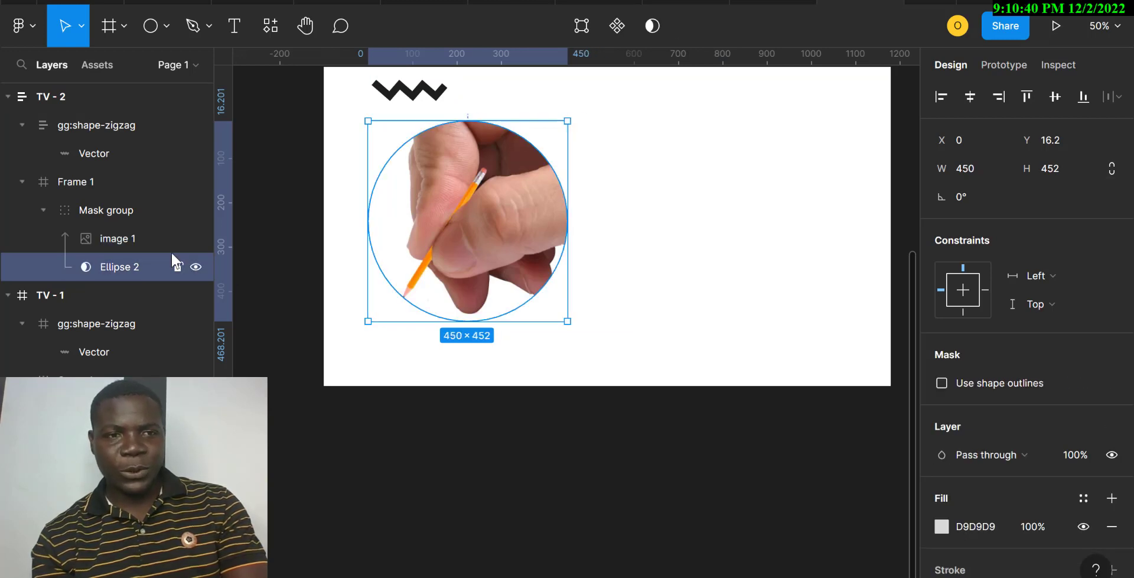
key("ctrl+z")
key("ctrl+z")
key("ctrl+z")
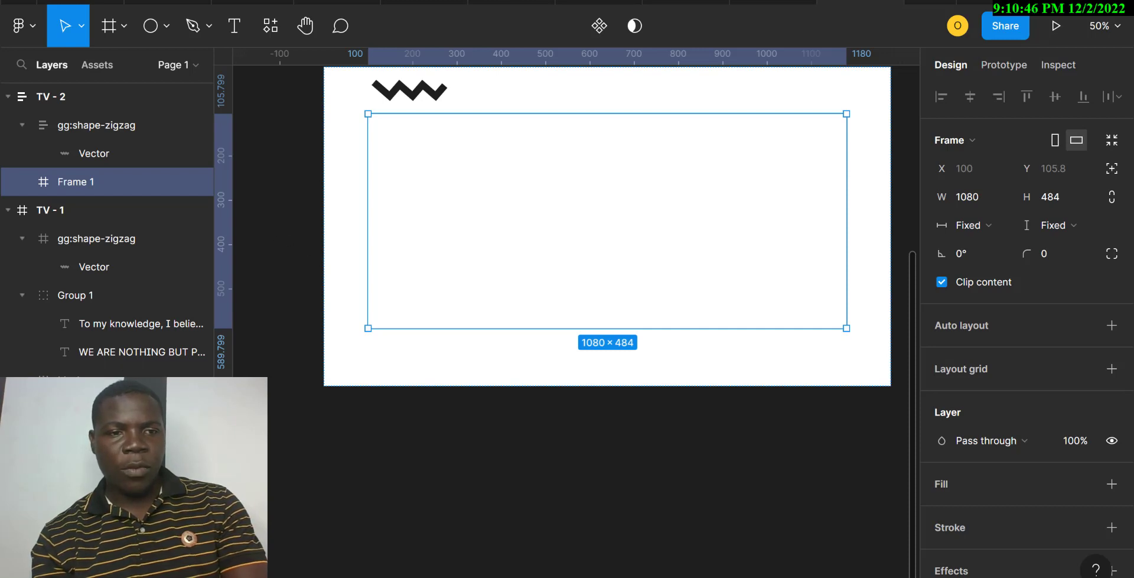
Copy the mask group together with Ellipse 1 from TV - 1 into Frame 1 and move them to about X 14, Y 0.2.
left_click(94, 436)
left_click(94, 382)
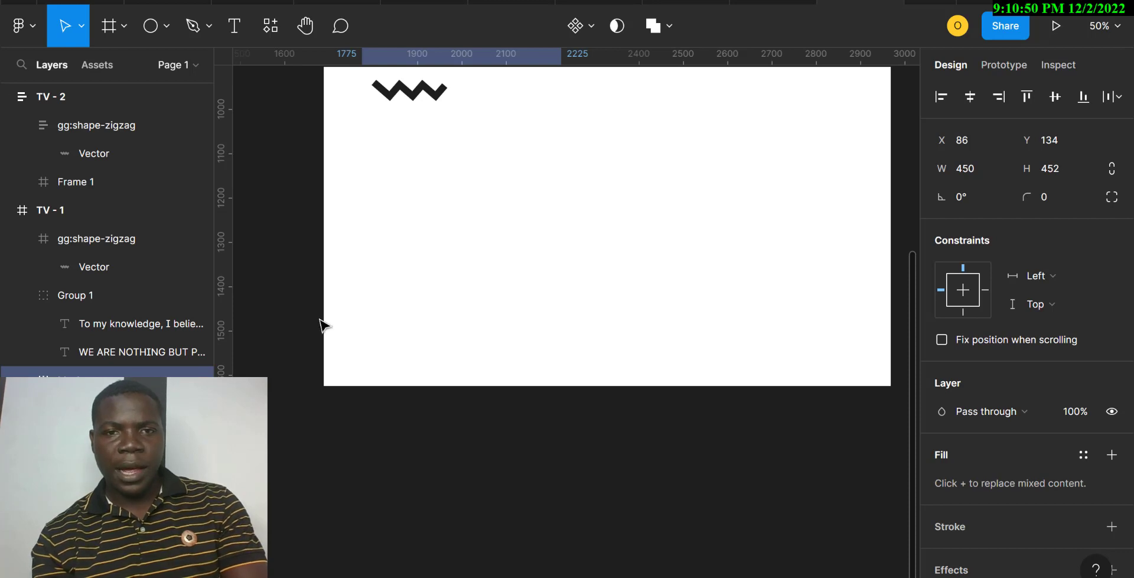
left_click(386, 292)
key("ctrl+v")
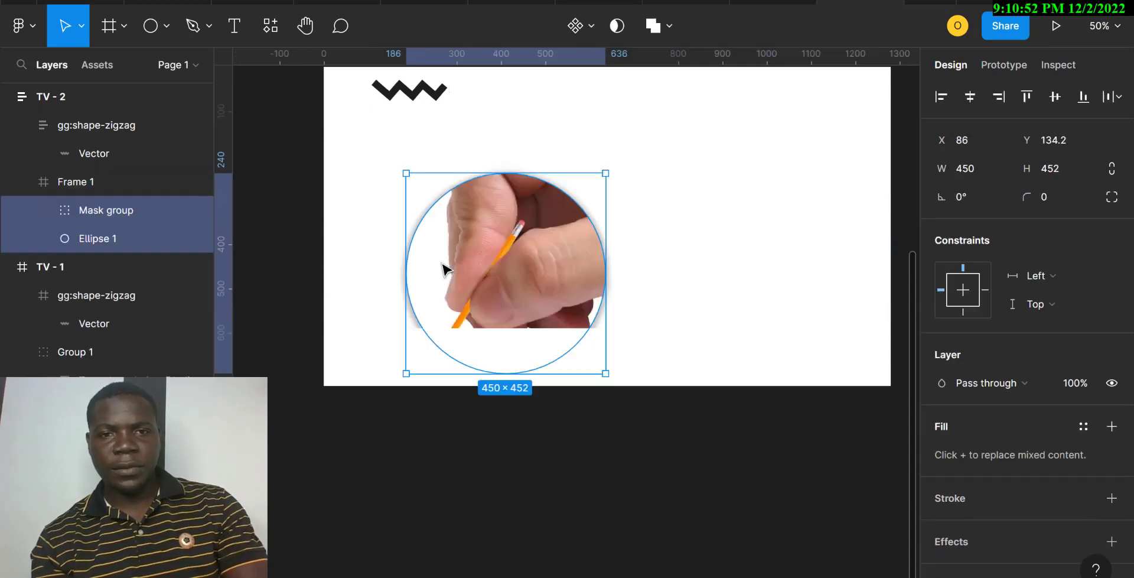
left_click_drag(507, 273, 477, 217)
scroll(477, 217, "up", 4)
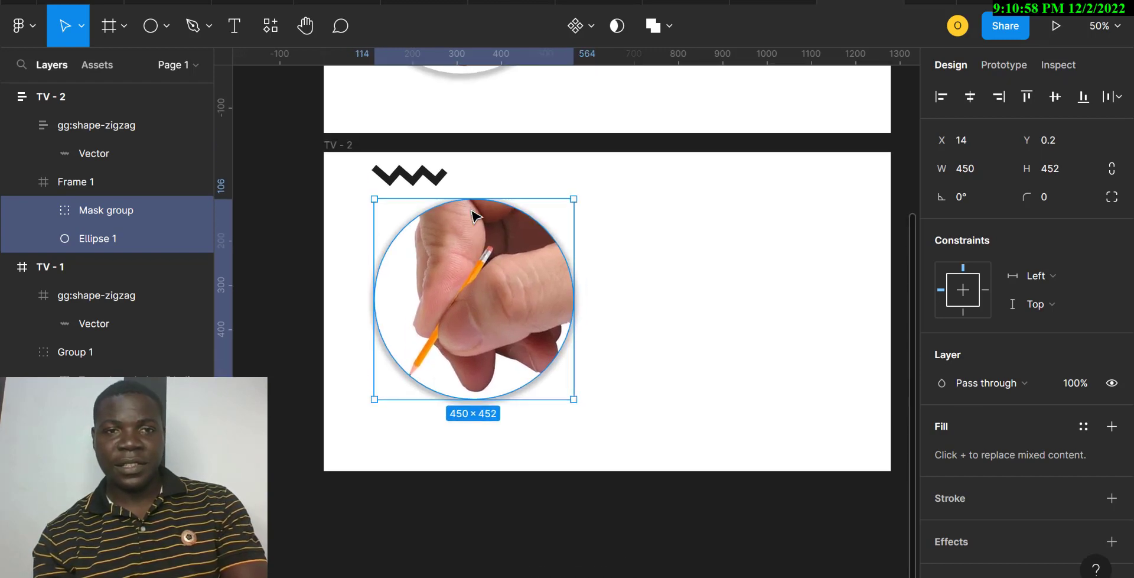
Try adding auto layout to Frame 1 with the mask group and Ellipse 1 as separate layers, and undo it.
scroll(476, 217, "up", 4)
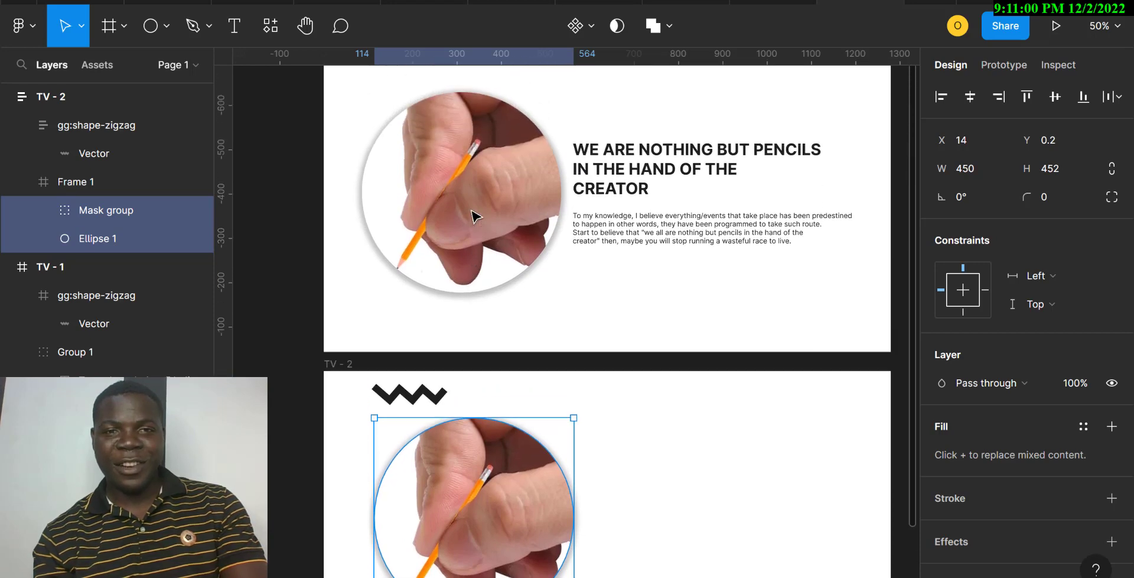
scroll(477, 217, "down", 1)
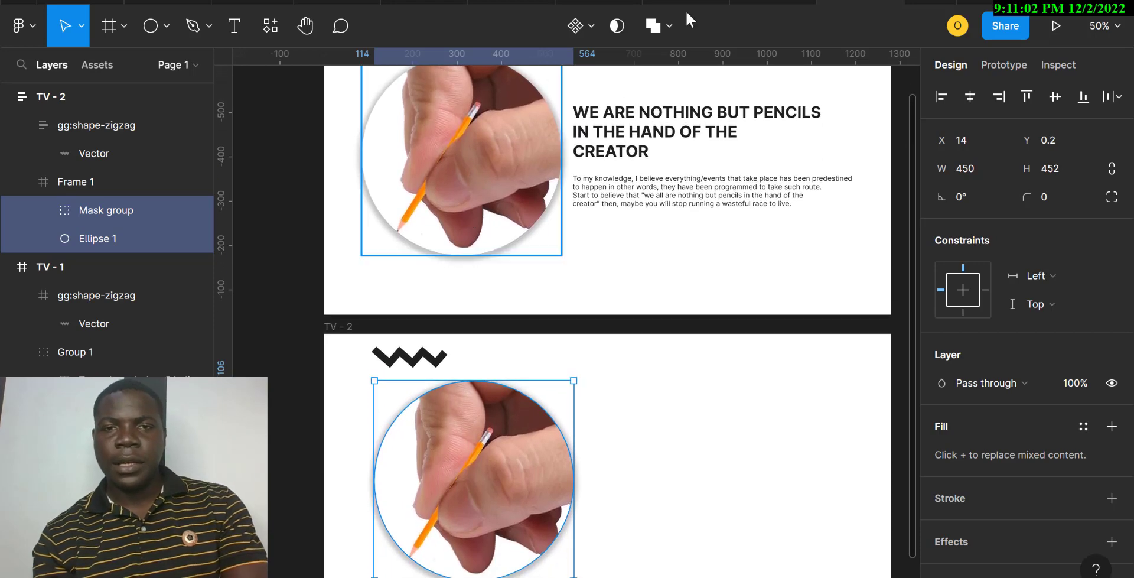
left_click(637, 127)
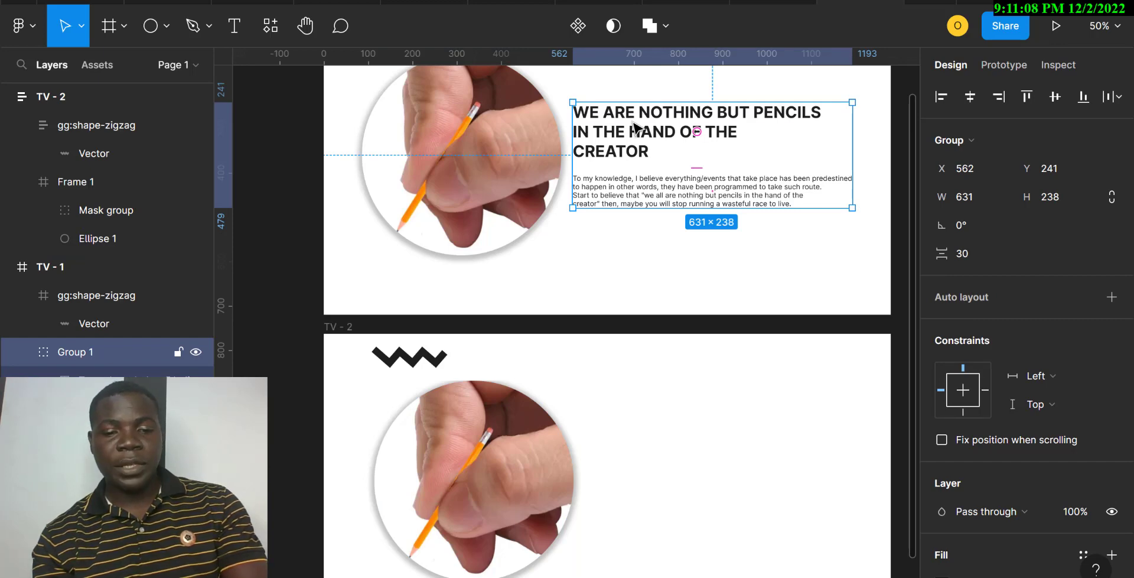
left_click(627, 467)
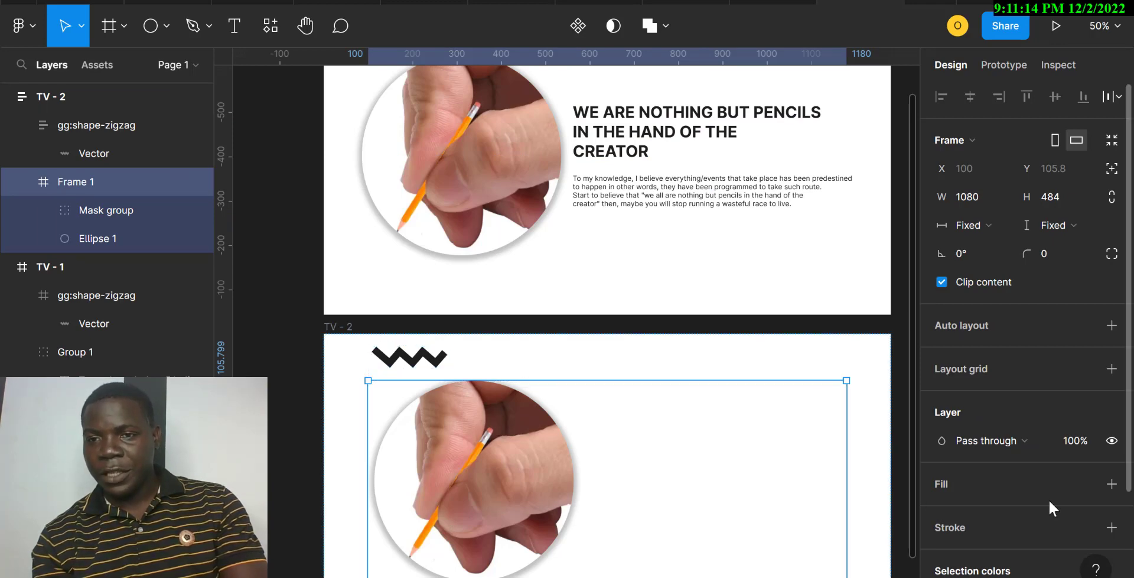
scroll(1048, 498, "down", 3)
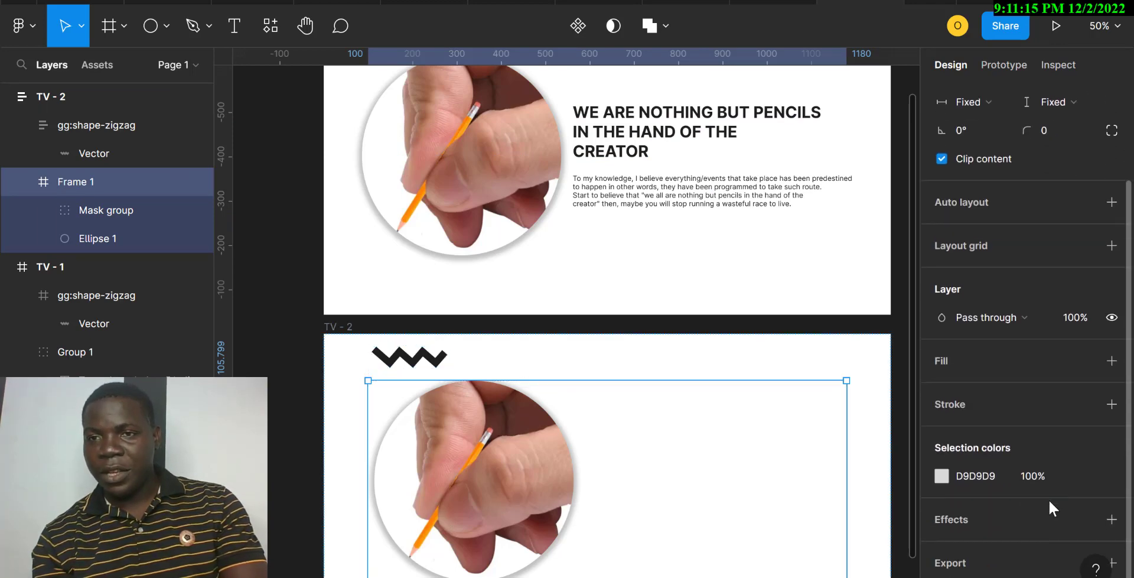
left_click(1111, 202)
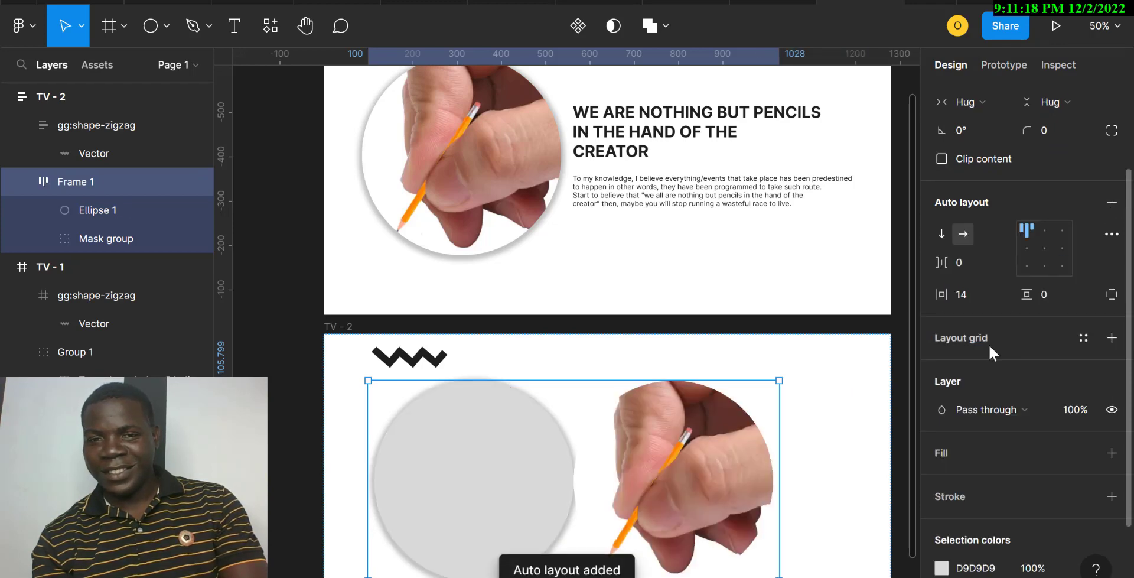
key("ctrl+z")
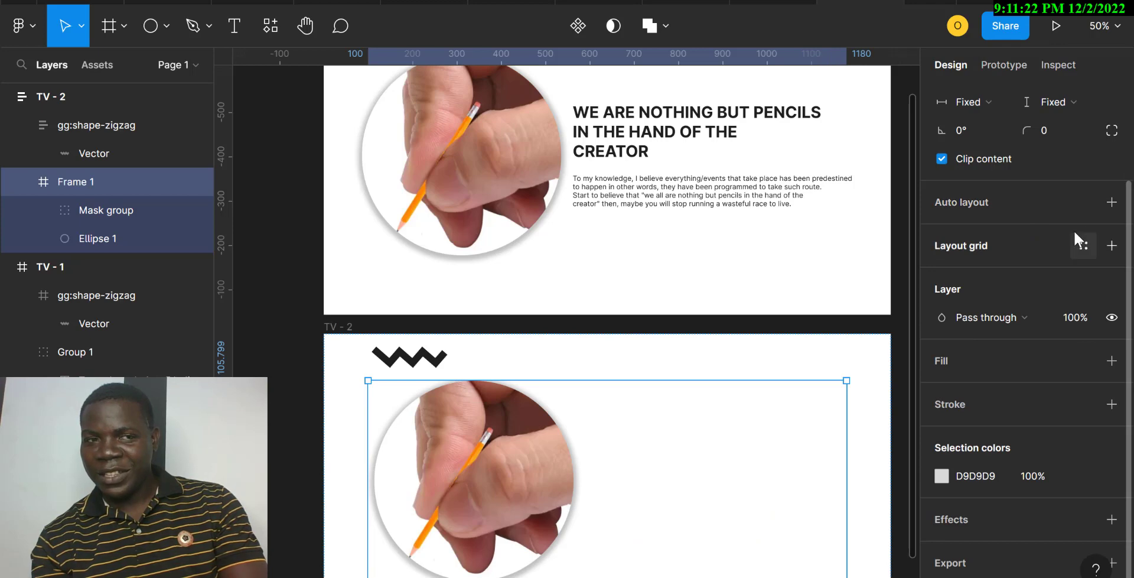
Group the mask group and Ellipse 1 inside Frame 1 of TV - 2 into a single group.
left_click(93, 237)
left_click(116, 209, "shift")
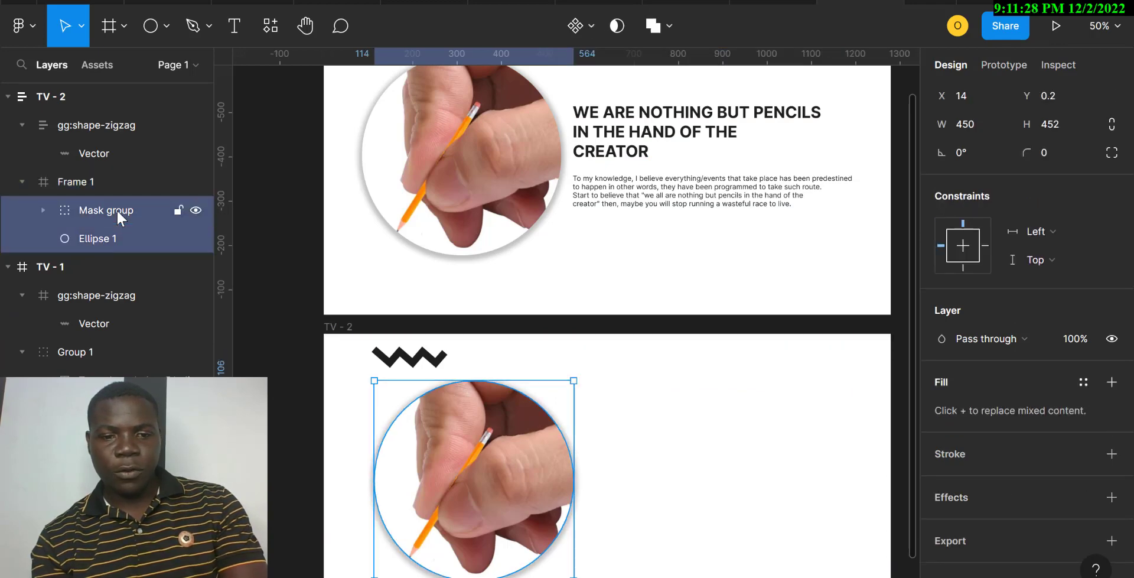
key("ctrl+g")
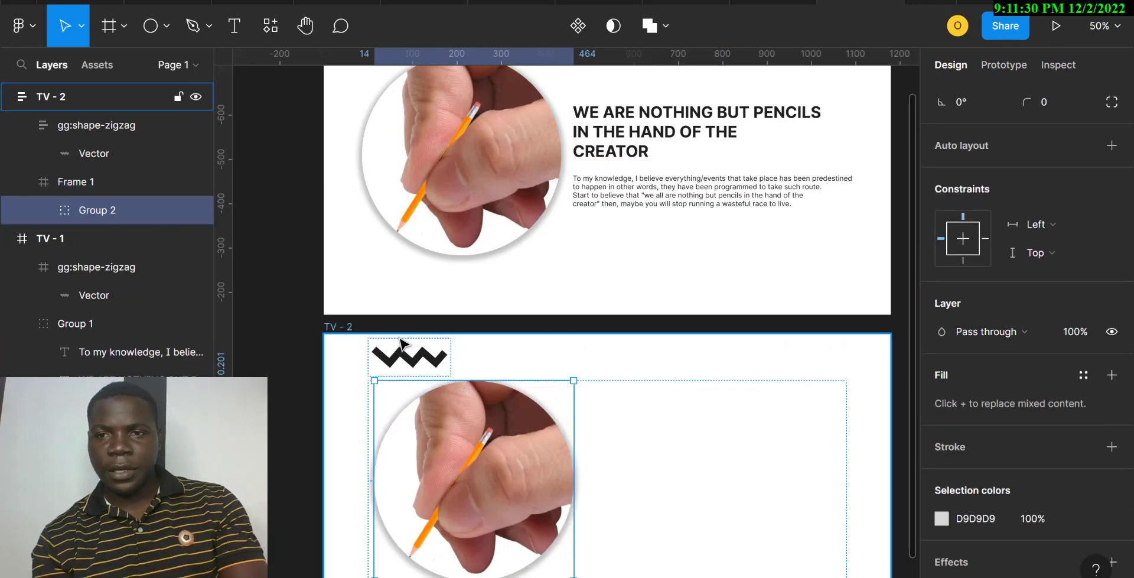
Add horizontal auto layout to Frame 1 and paste a copy of TV - 1's heading and paragraph group beside the pencil image.
left_click(665, 208)
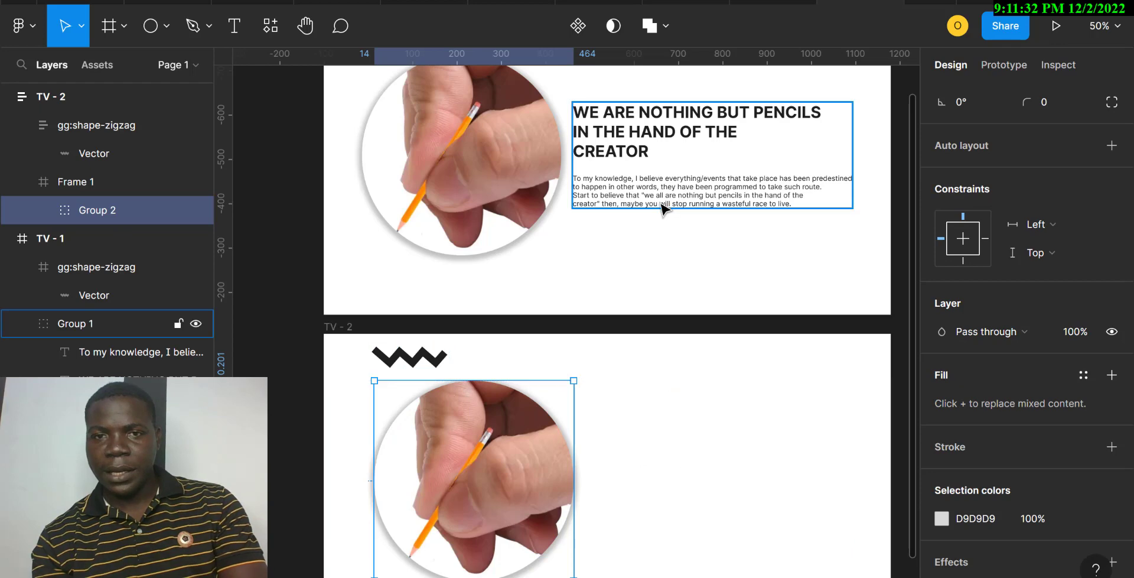
left_click(727, 467)
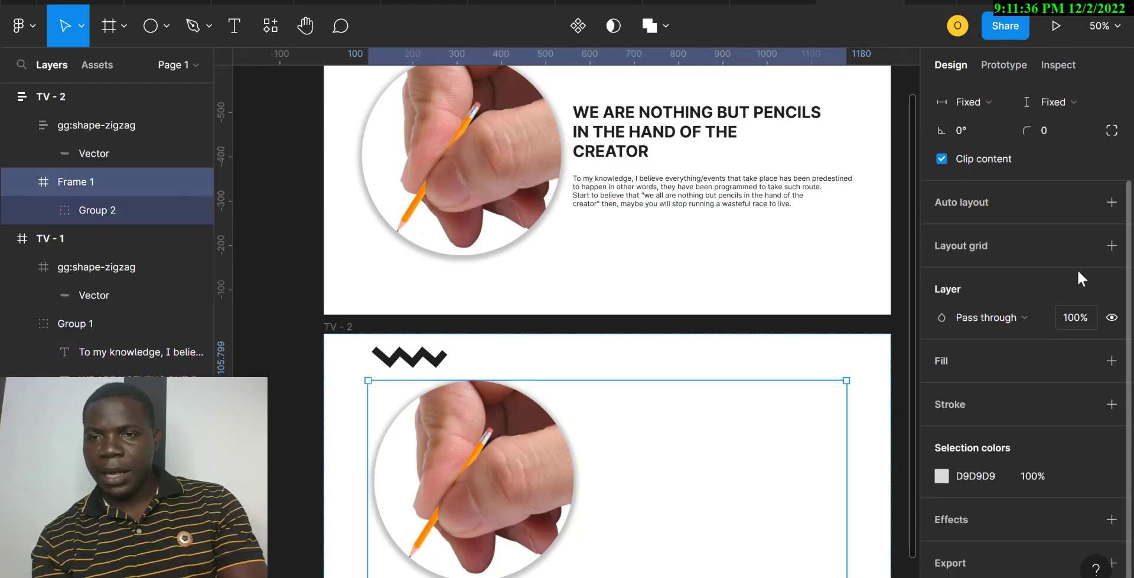
left_click(1112, 203)
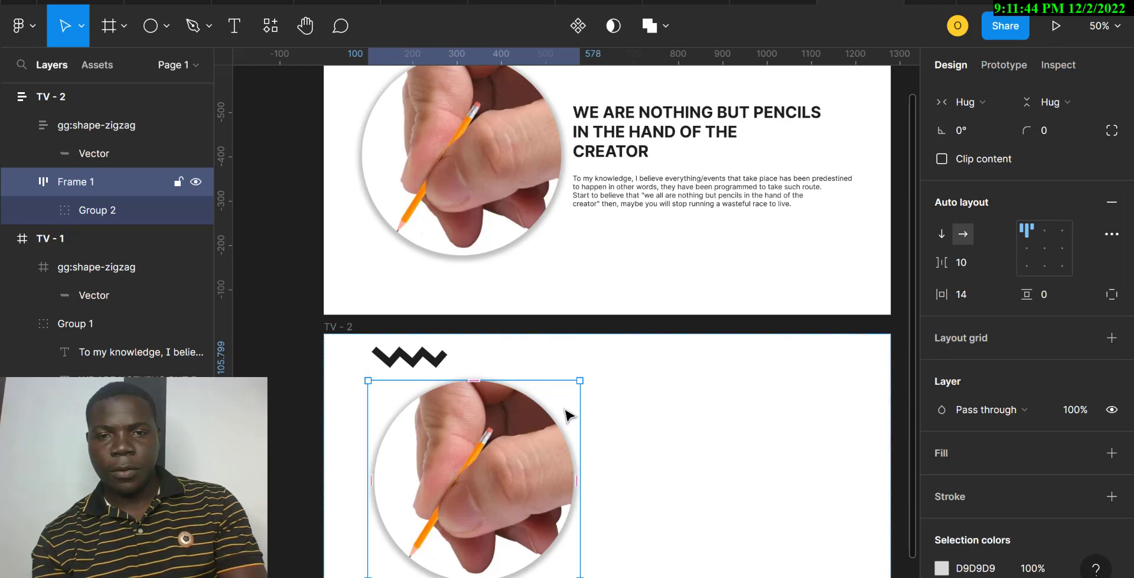
key("ctrl+v")
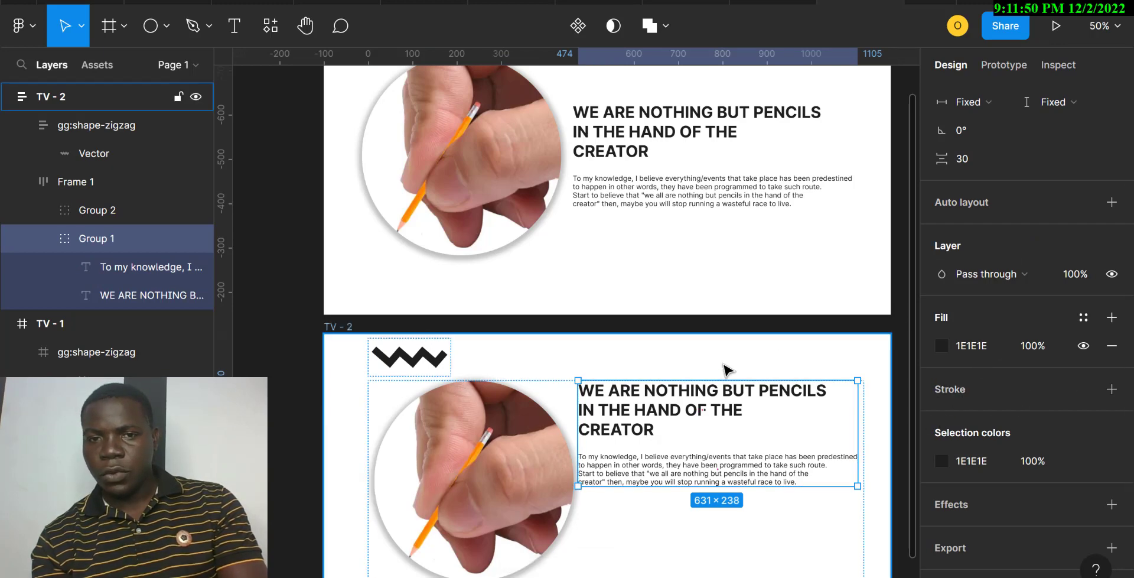
Align the contents of Frame 1's auto layout to the center.
left_click(684, 532)
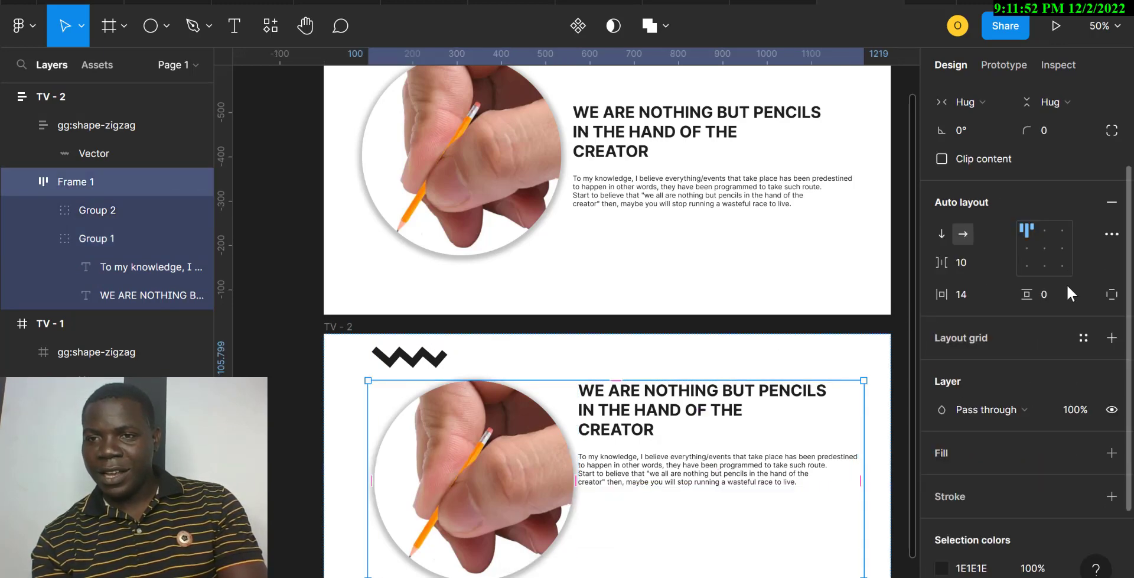
left_click(1044, 250)
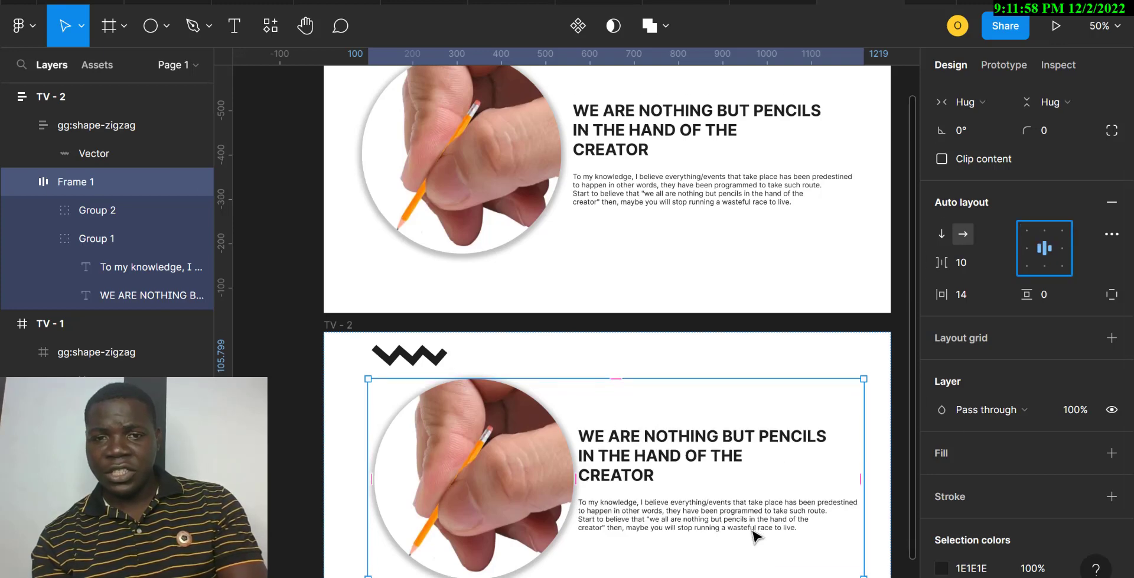
scroll(753, 535, "down", 3)
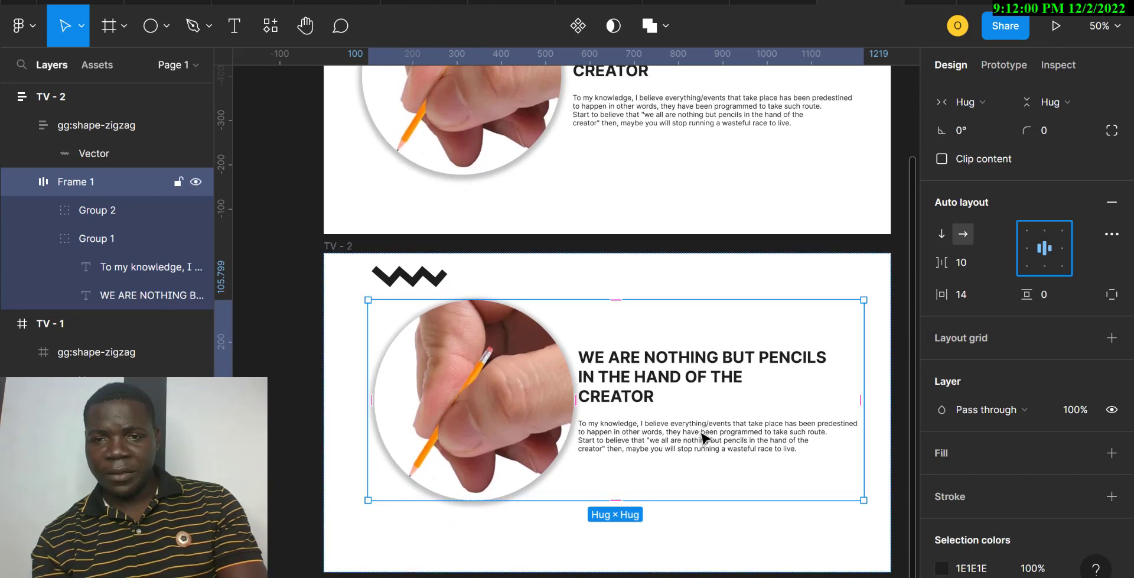
Set the horizontal spacing between the pencil image and the text group in Frame 1 to 20.
double_click(638, 396)
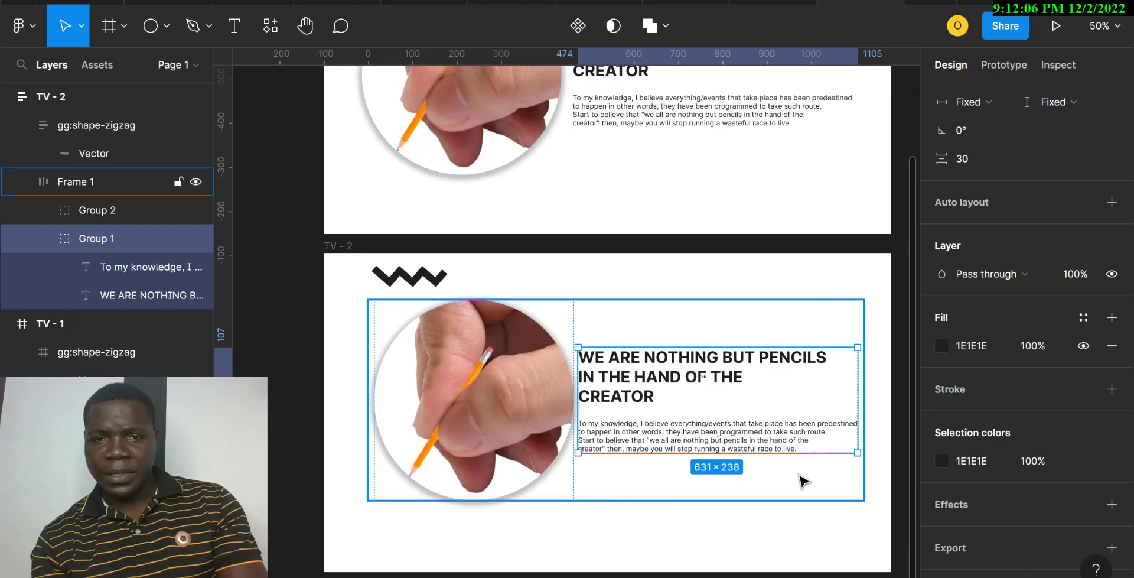
left_click(548, 421, "shift")
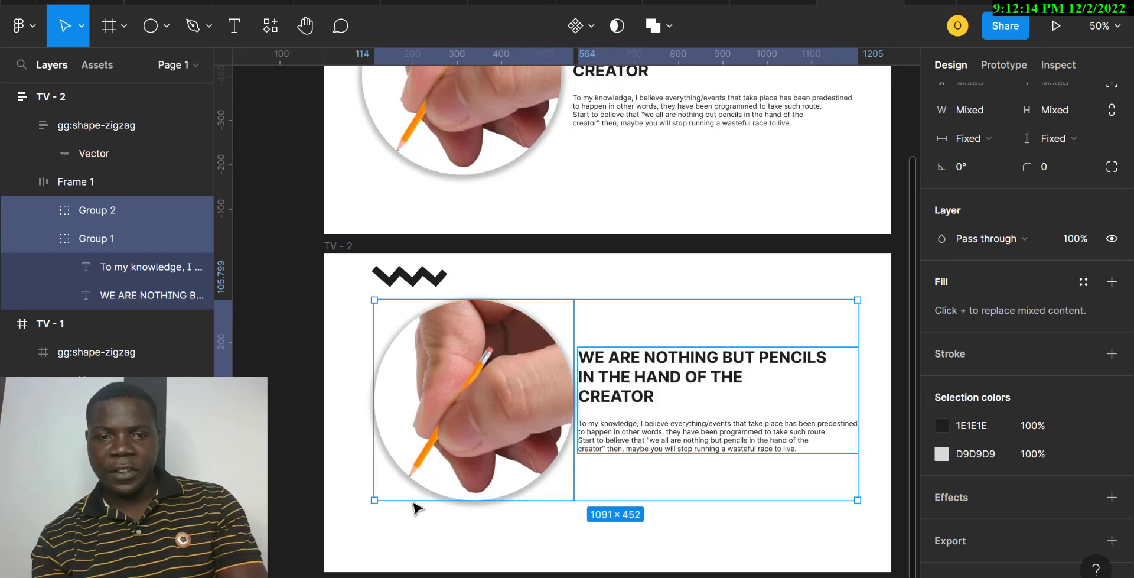
left_click(440, 546)
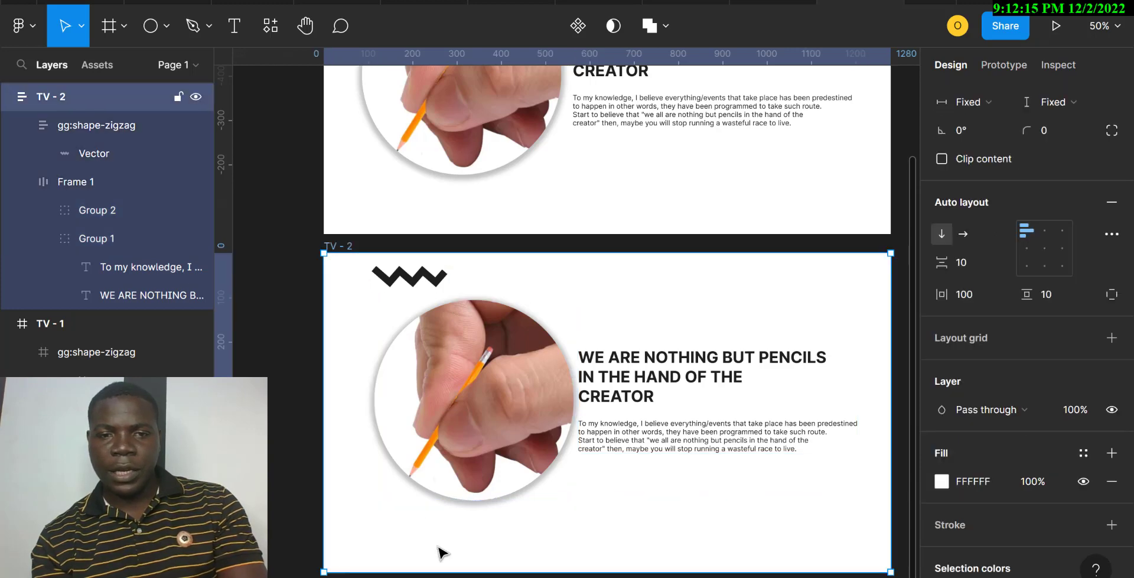
left_click(516, 469)
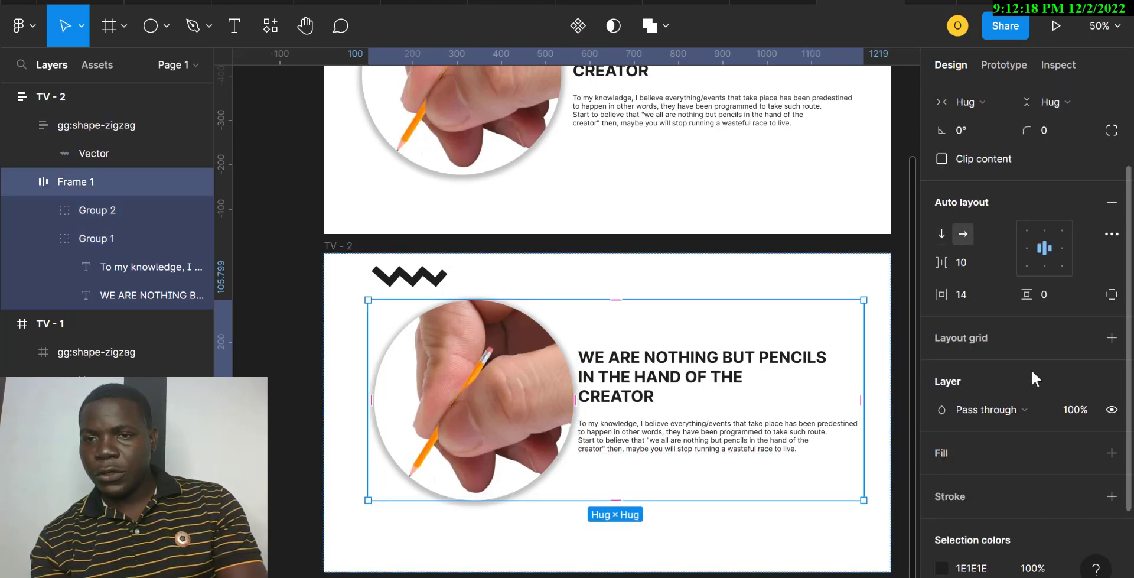
left_click(963, 300)
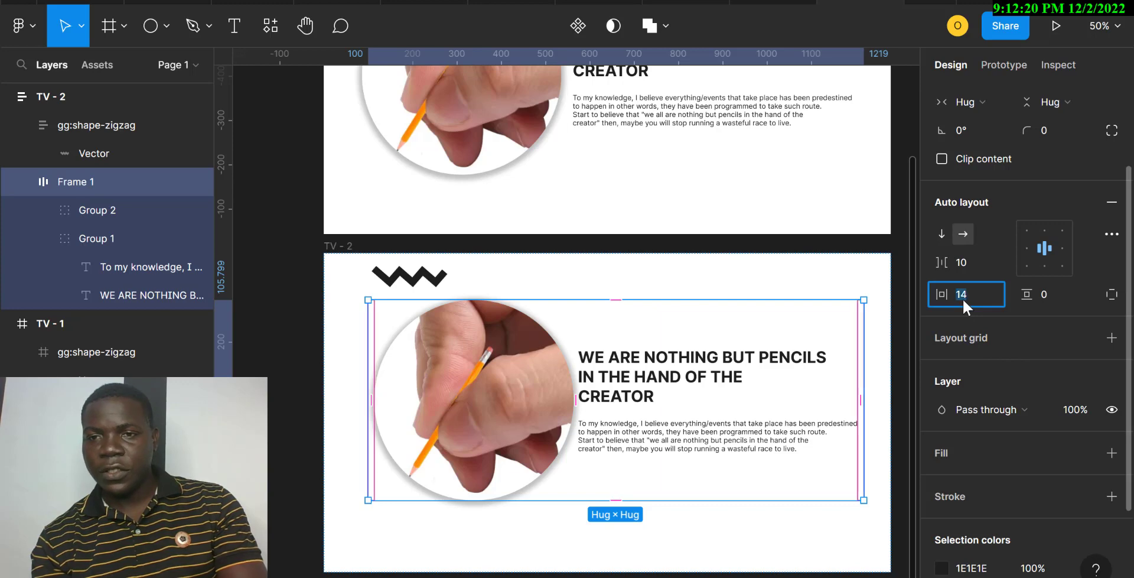
left_click(962, 261)
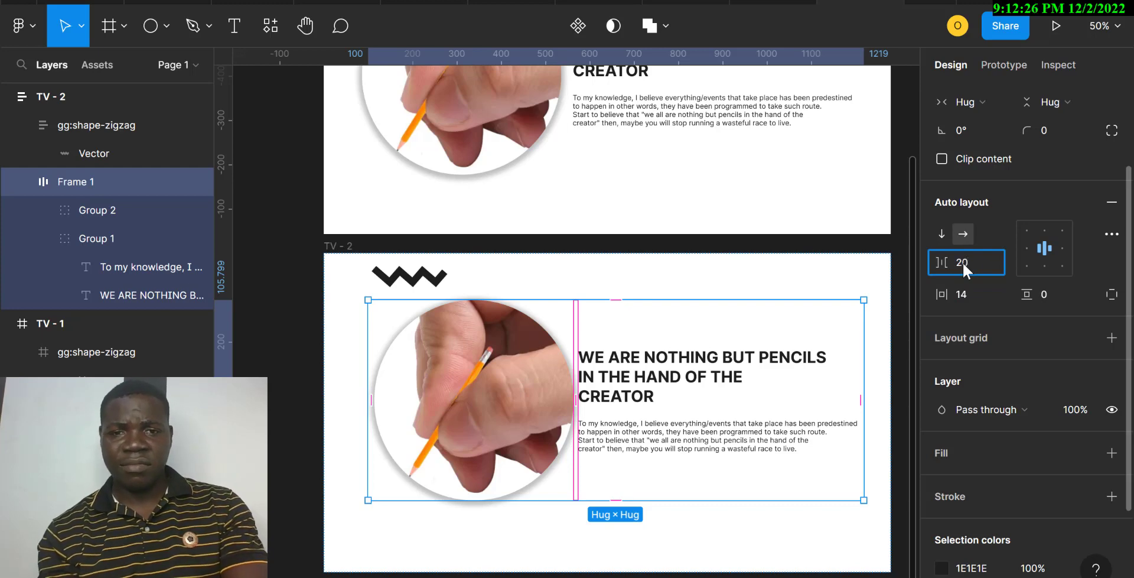
type("20")
key("Return")
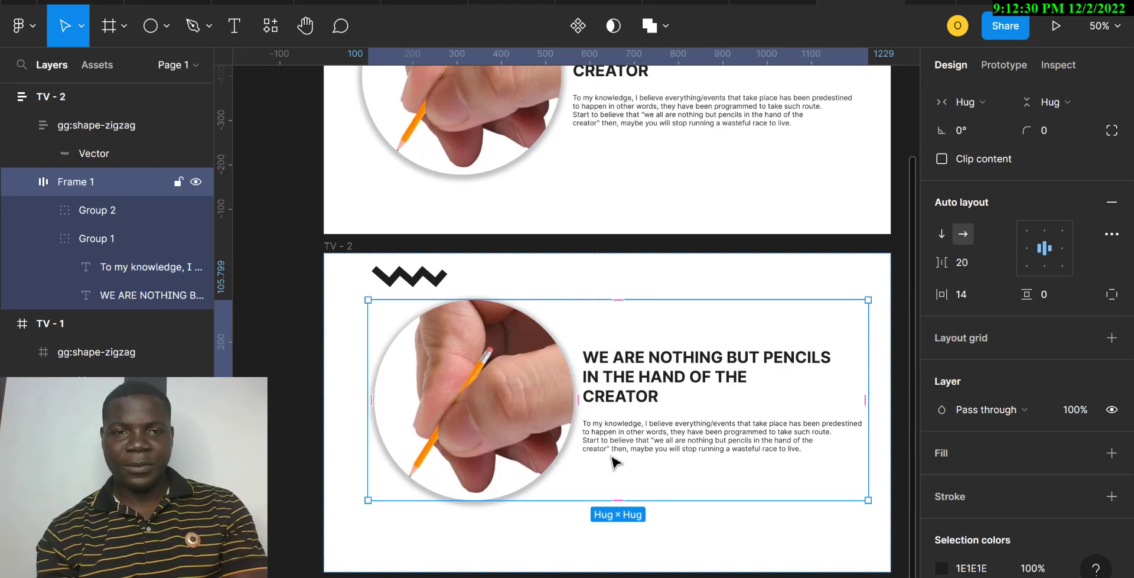
Set the vertical spacing between items in the TV - 2 auto layout to 30, and increase it to 50.
left_click(483, 260)
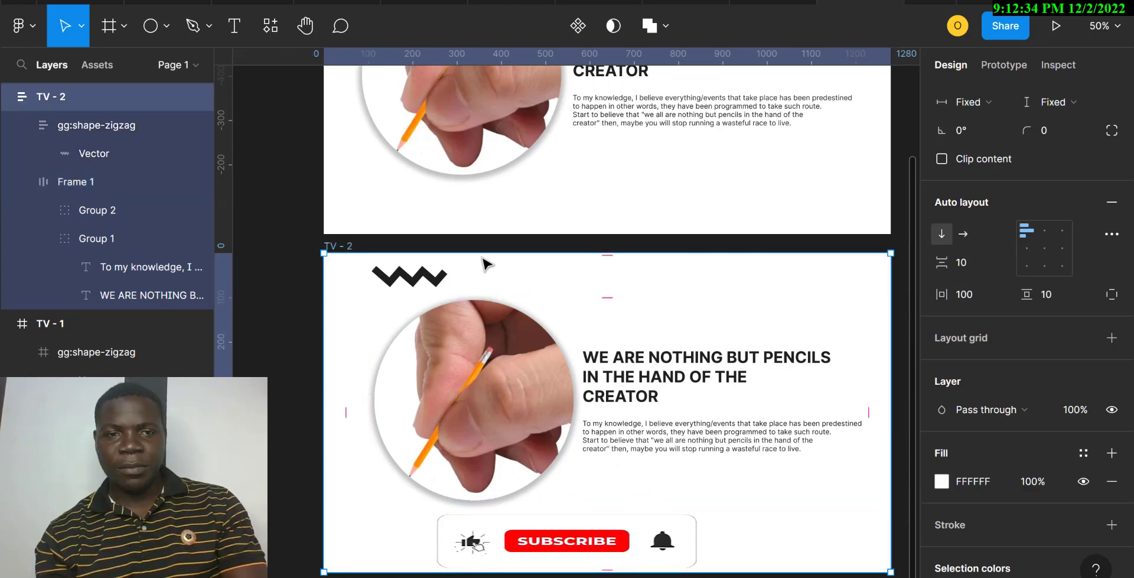
left_click(960, 264)
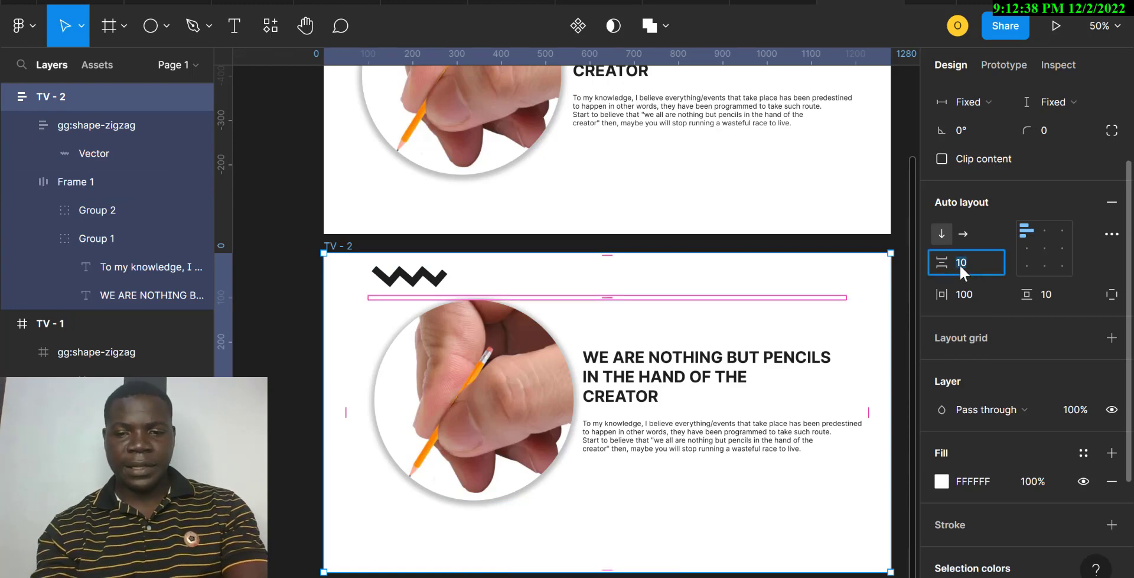
key("Return")
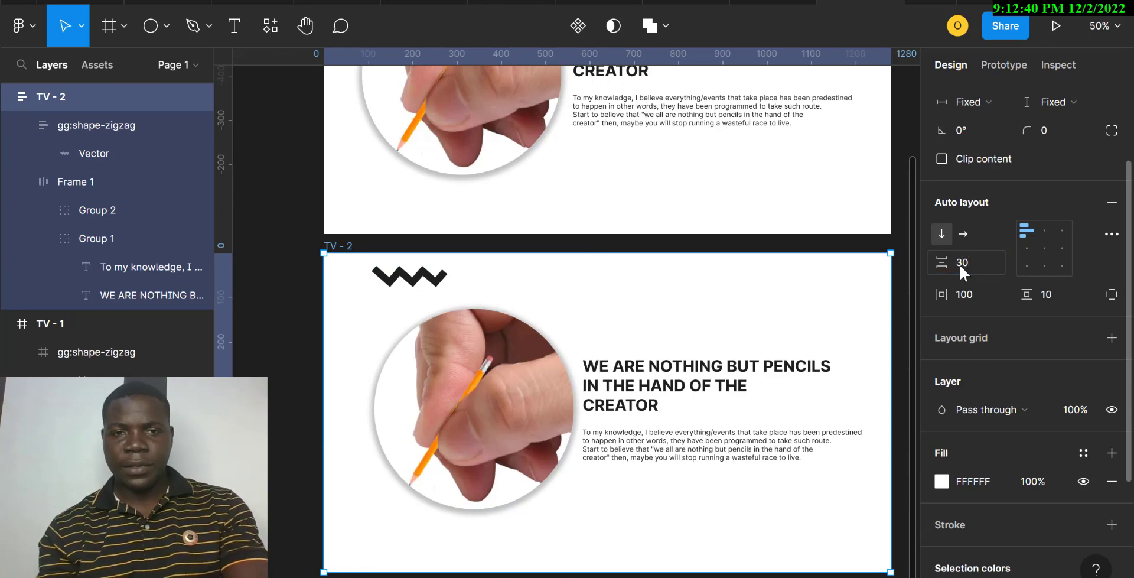
left_click(959, 264)
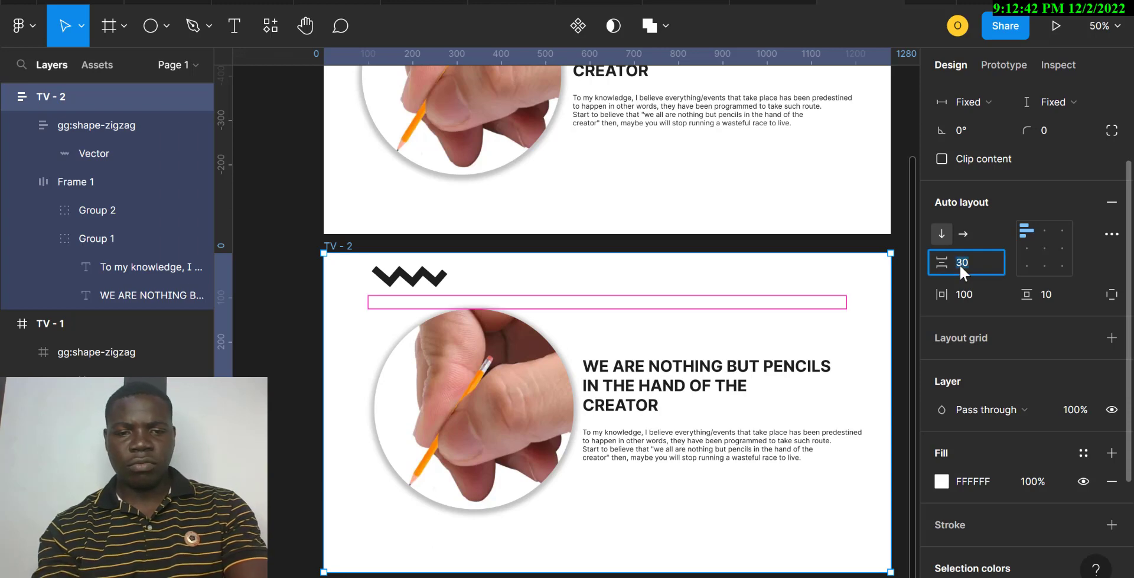
type("50")
key("Return")
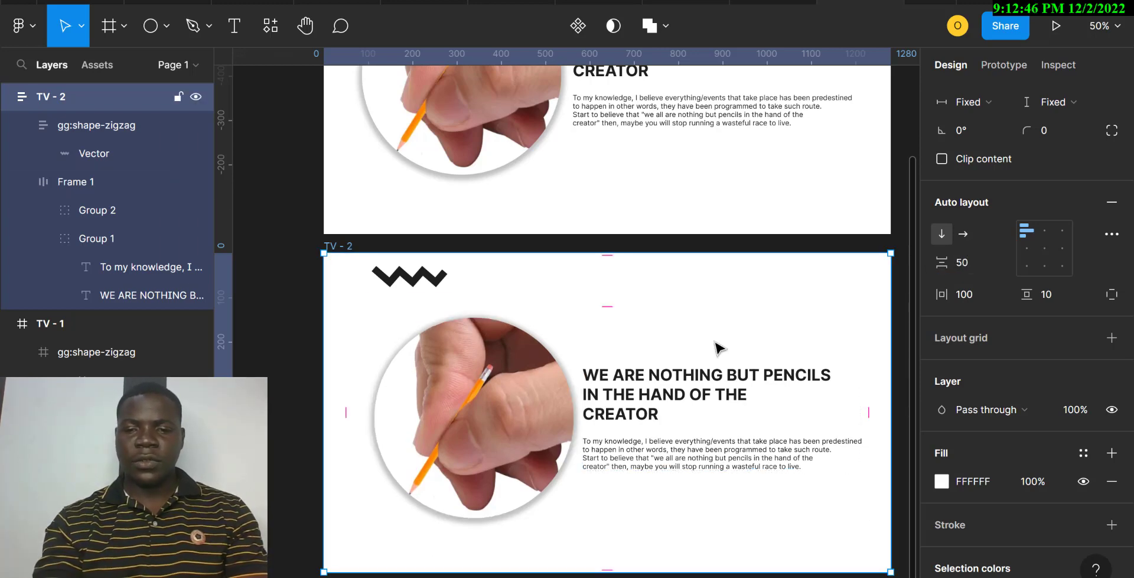
Open the design in presentation view for a preview and return to the design file.
left_click(1057, 24)
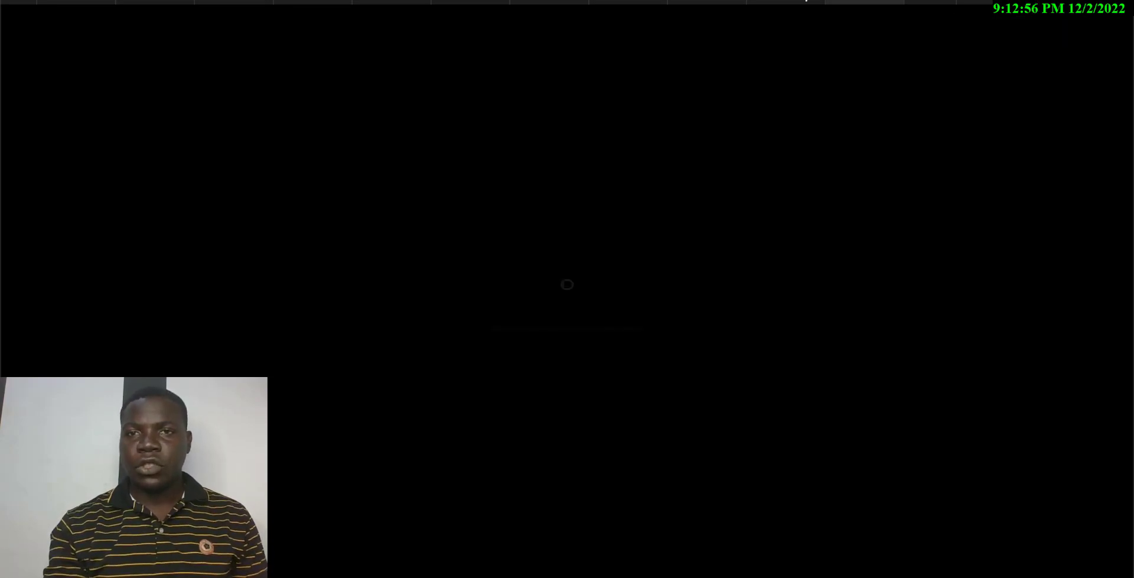
left_click(804, 2)
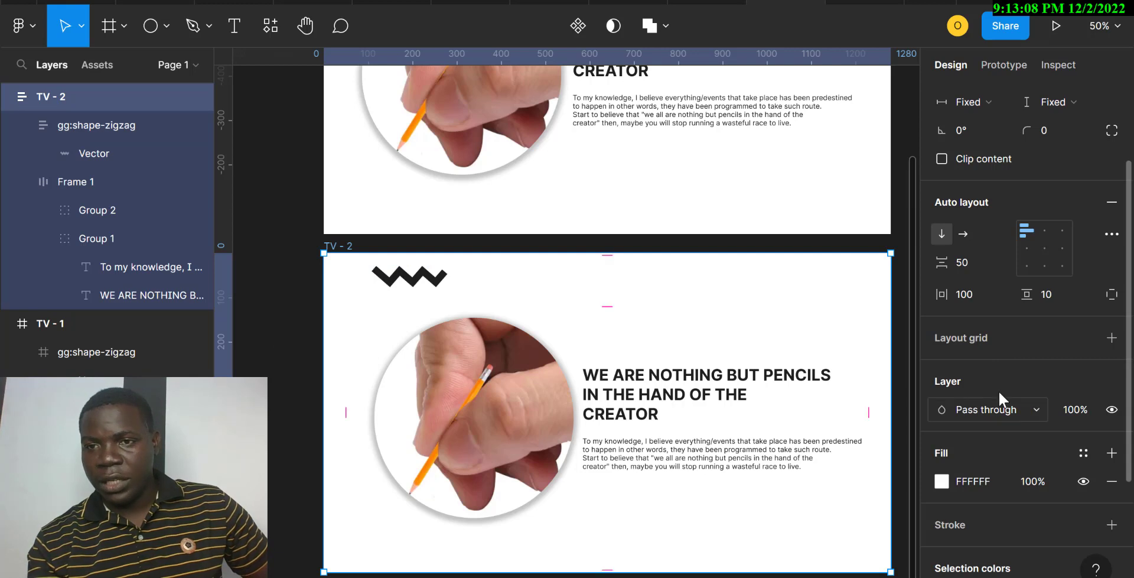
left_click(951, 232)
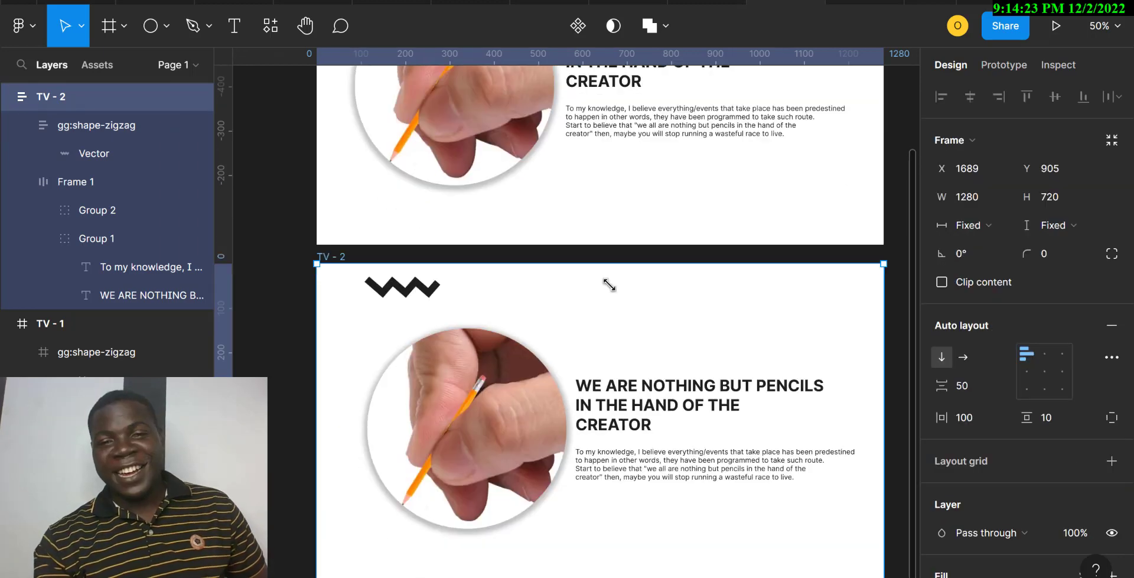
Align the contents of the TV - 2 auto layout frame to the left and vertically centered.
scroll(607, 282, "down", 3)
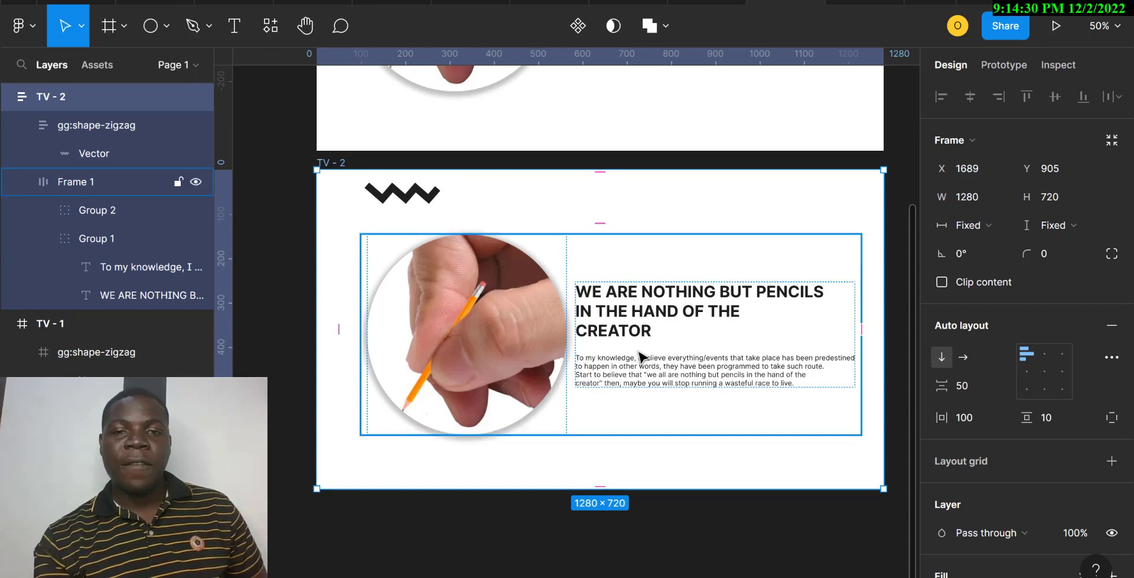
scroll(639, 307, "up", 3)
scroll(639, 357, "up", 1)
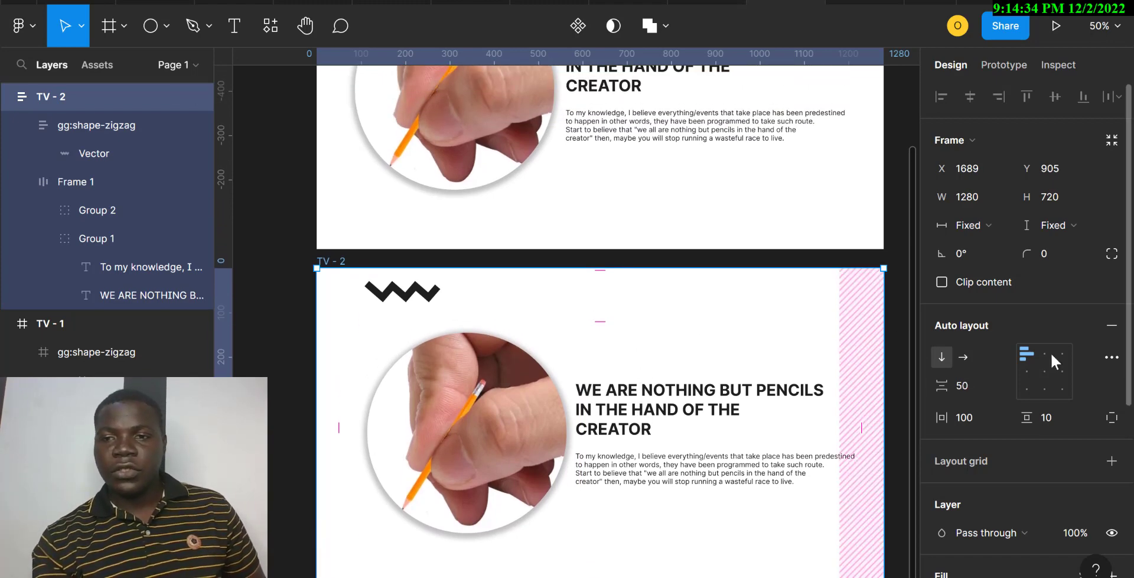
left_click(1026, 374)
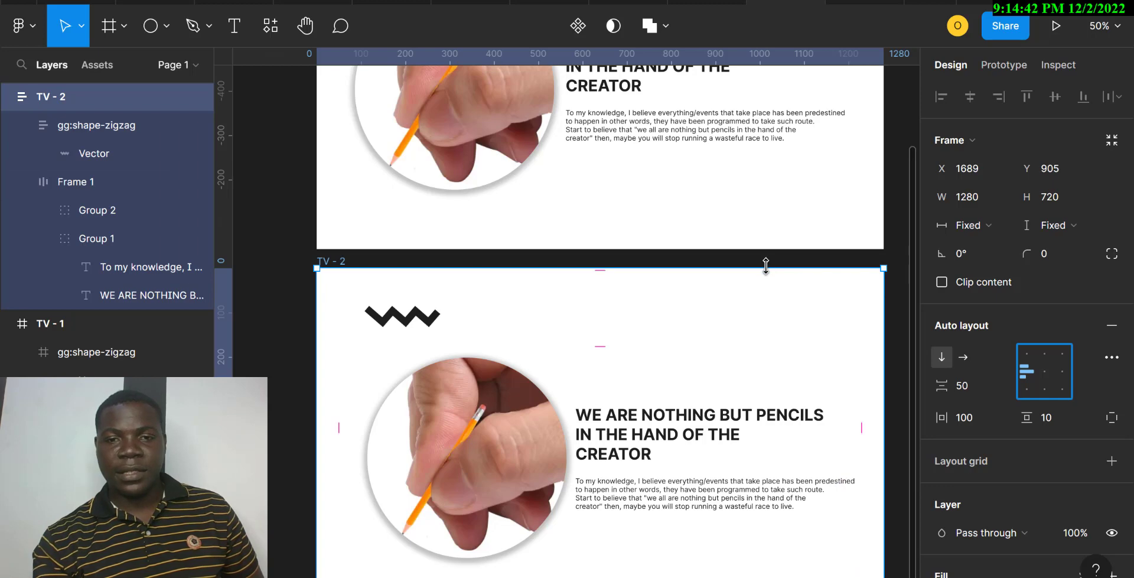
scroll(765, 264, "down", 3)
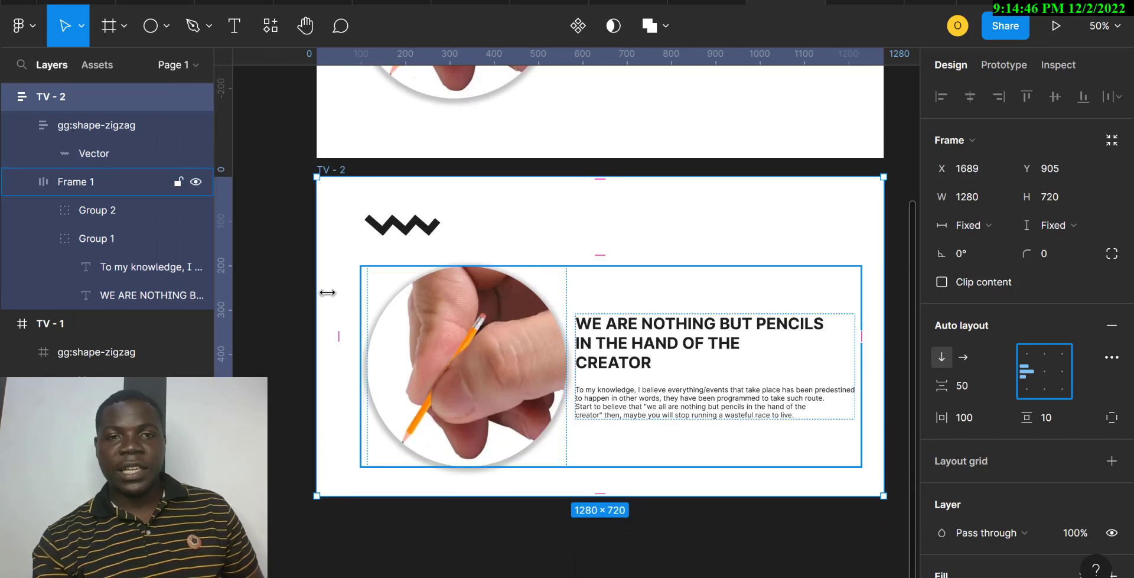
Try top-left, middle-left and fully centered alignment for the contents of the TV - 2 auto layout frame.
left_click(1029, 357)
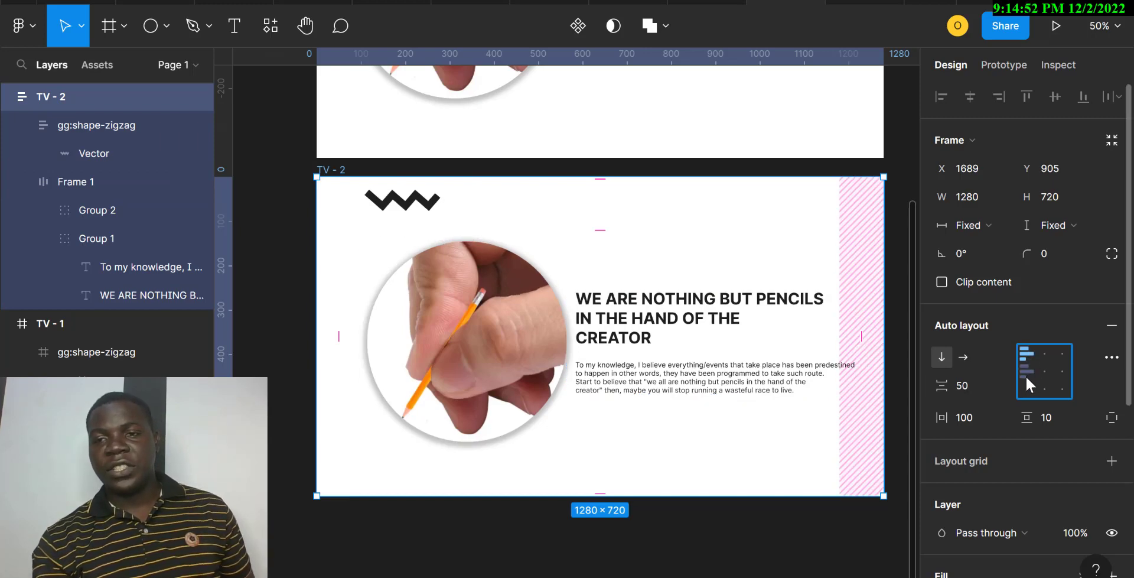
left_click(1027, 374)
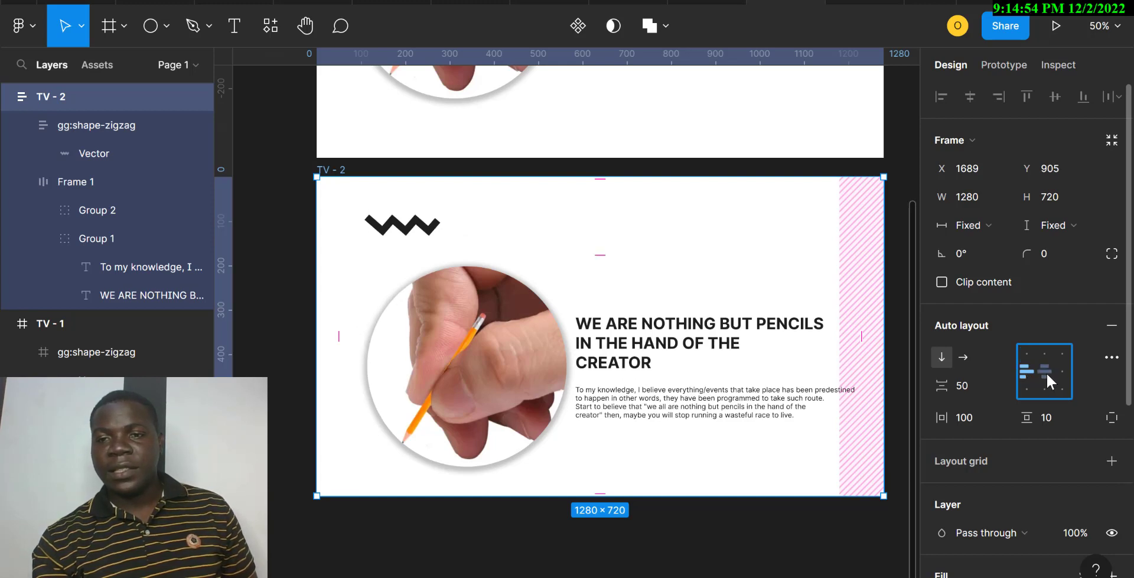
left_click(1045, 372)
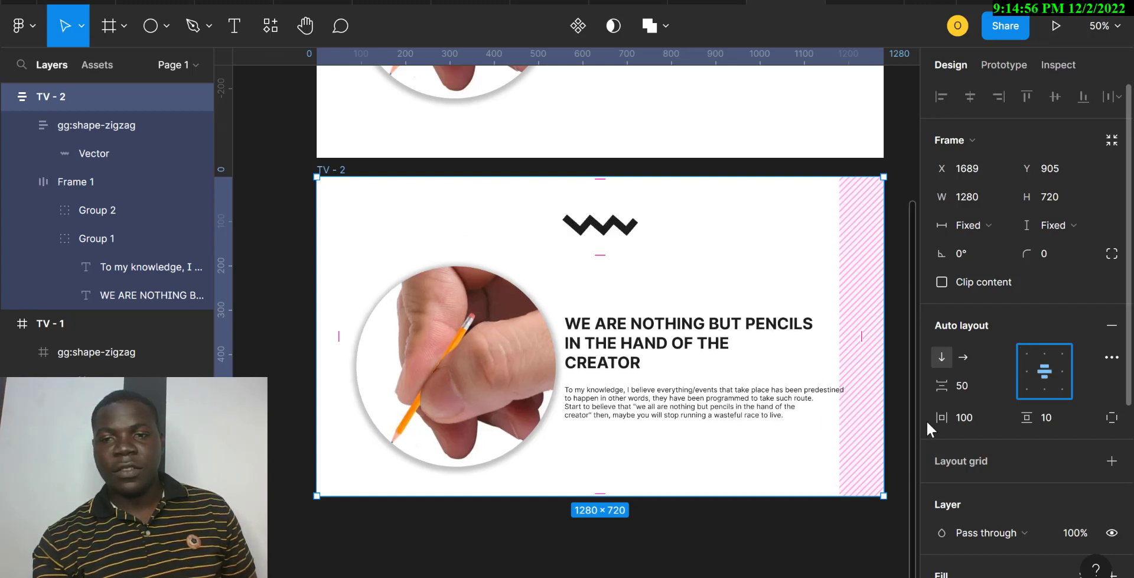
Try top-left alignment for the contents of Frame 1, and set them back to centered.
left_click(746, 405)
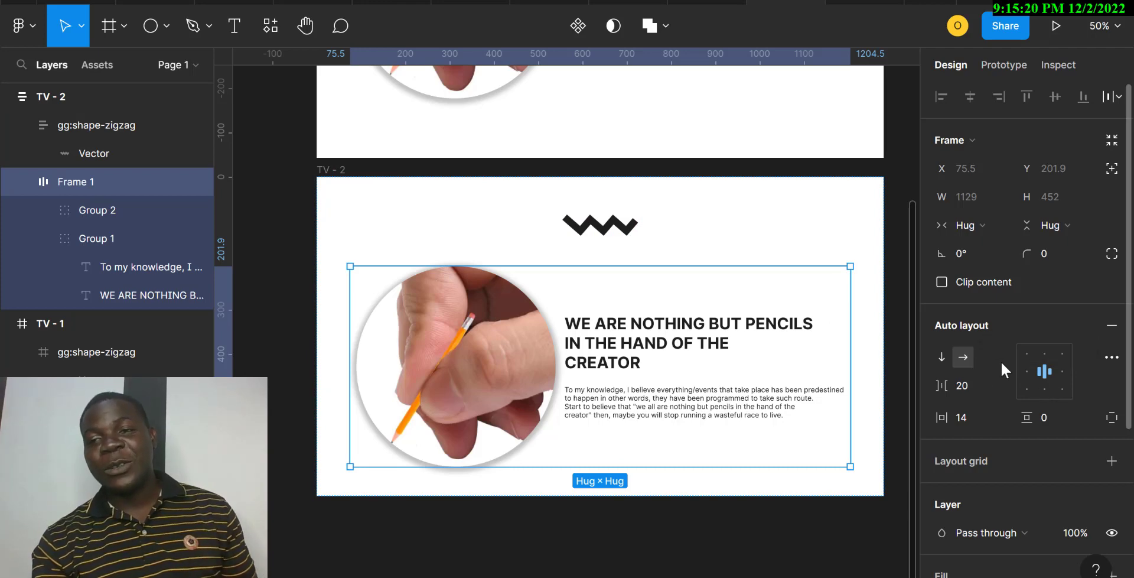
left_click(1028, 357)
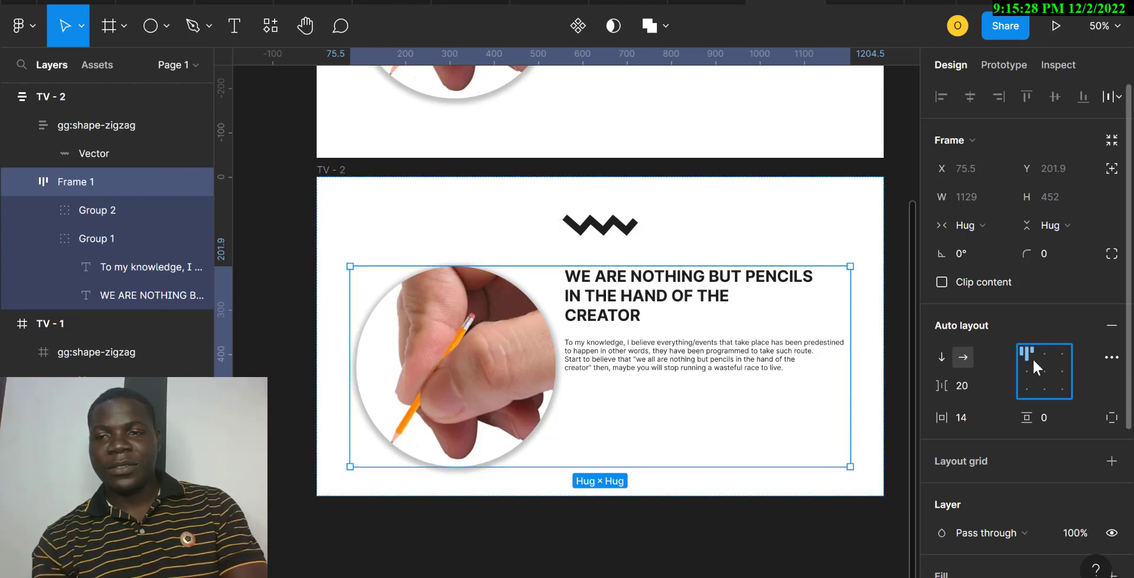
left_click(1043, 369)
Align the TV - 2 contents to the top left, and return them to left-aligned and vertically centered.
left_click(425, 190)
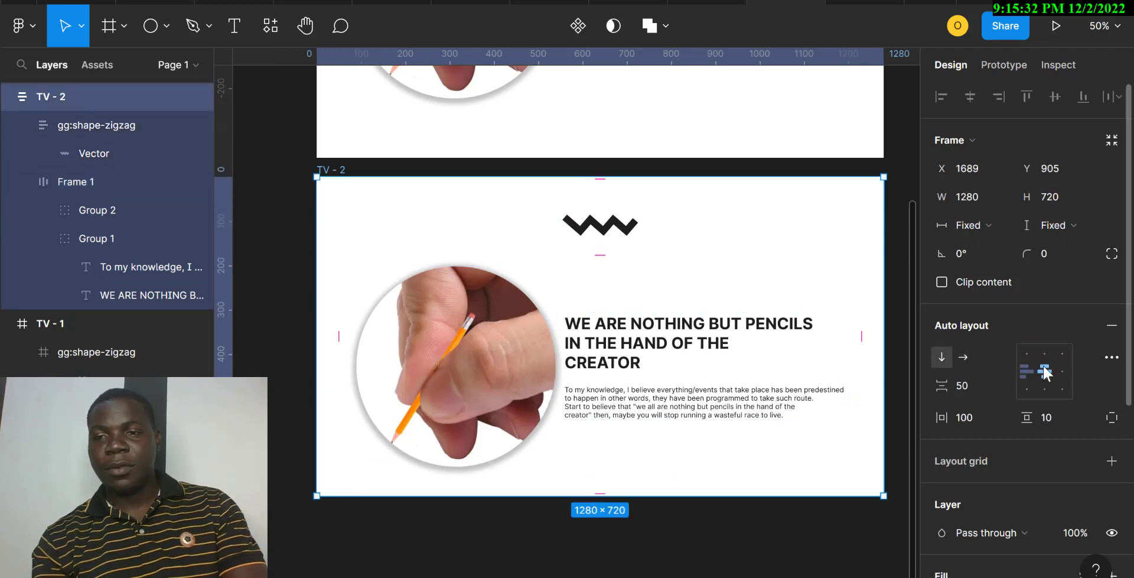
left_click(1026, 356)
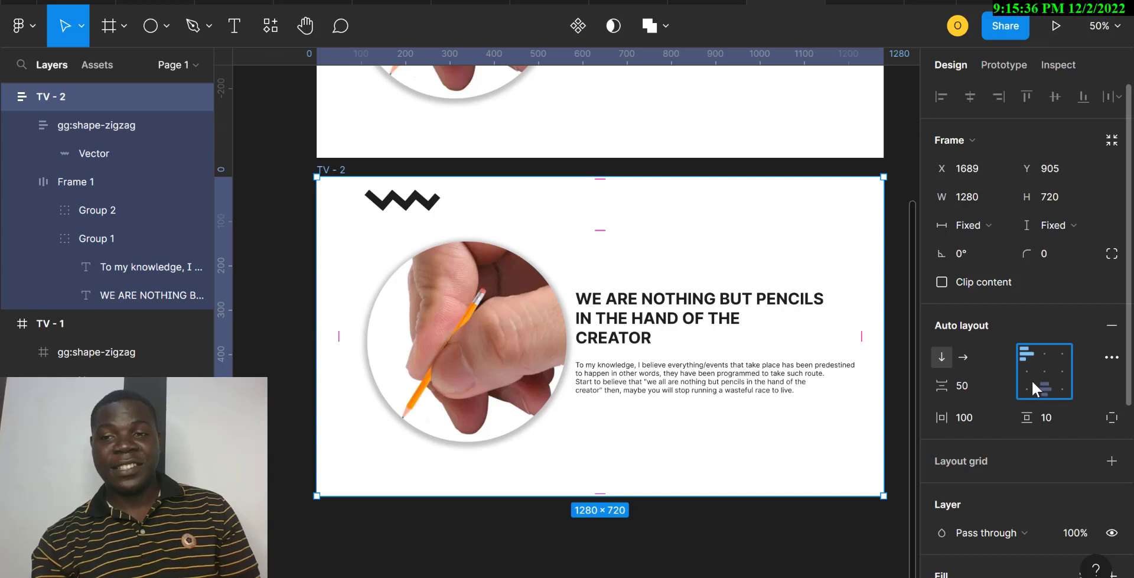
left_click(1029, 378)
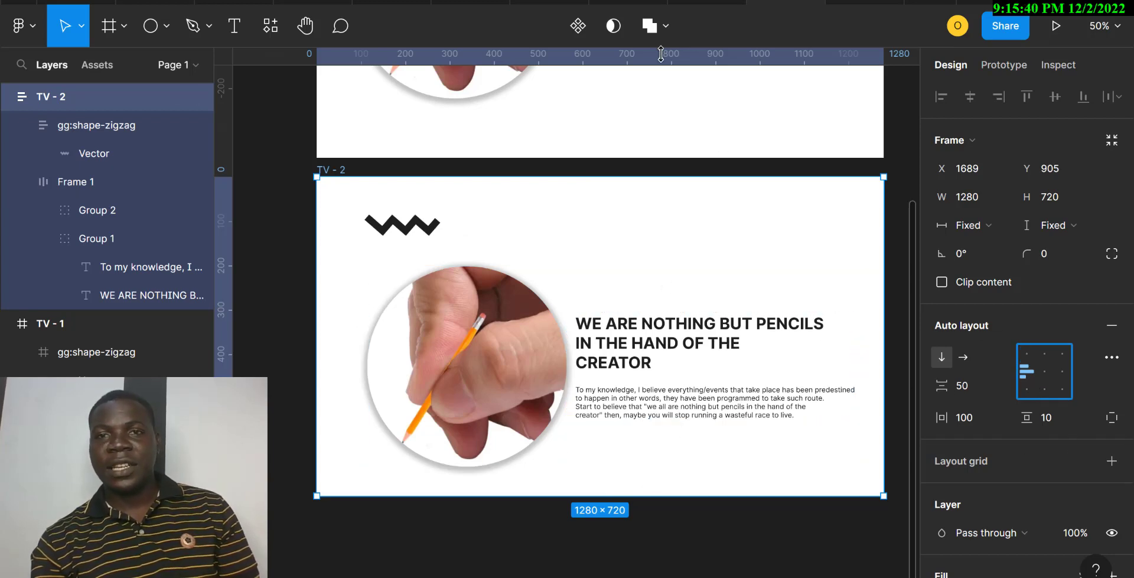
Preview the TV - 2 slide in presentation view, compare it with the TV - 1 slide, and return to the design file.
left_click(864, 1)
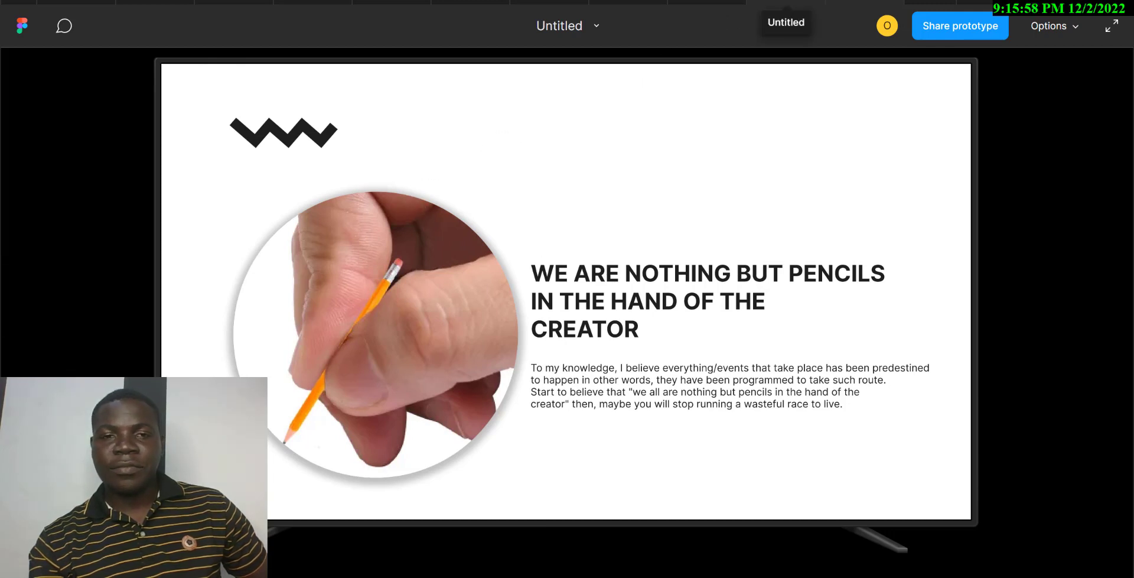
left_click(786, 1)
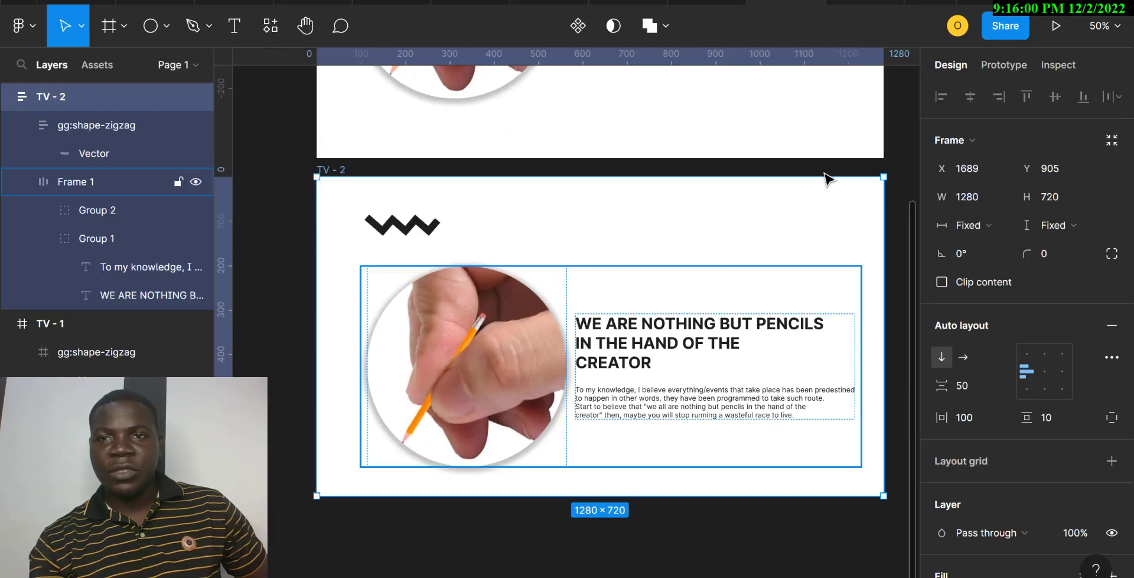
left_click(868, 3)
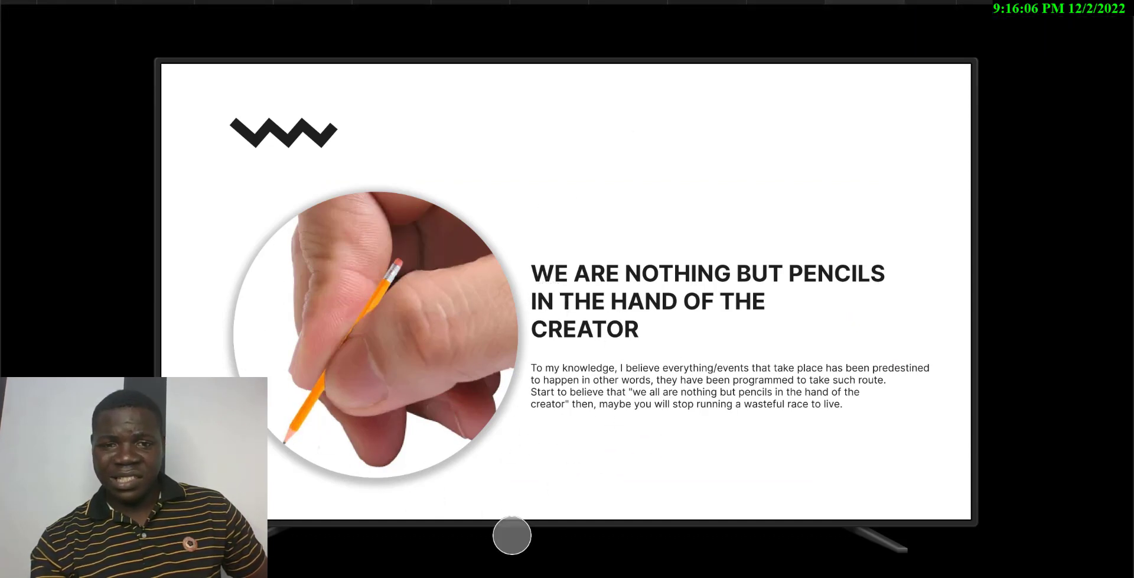
left_click(468, 456)
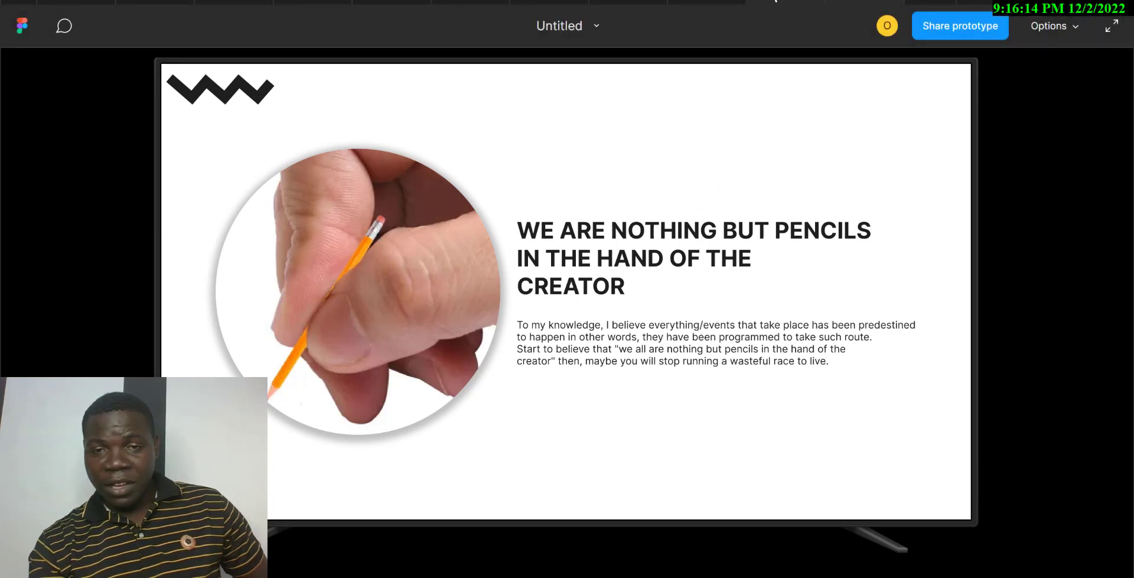
left_click(766, 3)
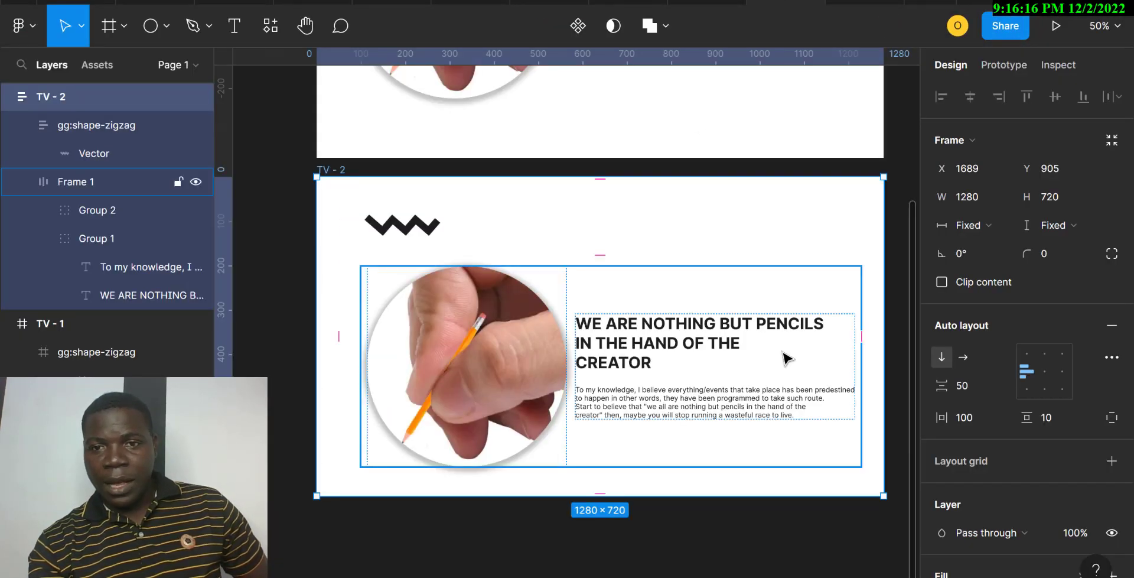
Try centered, bottom-center, middle-right and top-left alignment for the TV - 2 contents, and restore left-aligned and vertically centered.
left_click(1044, 371)
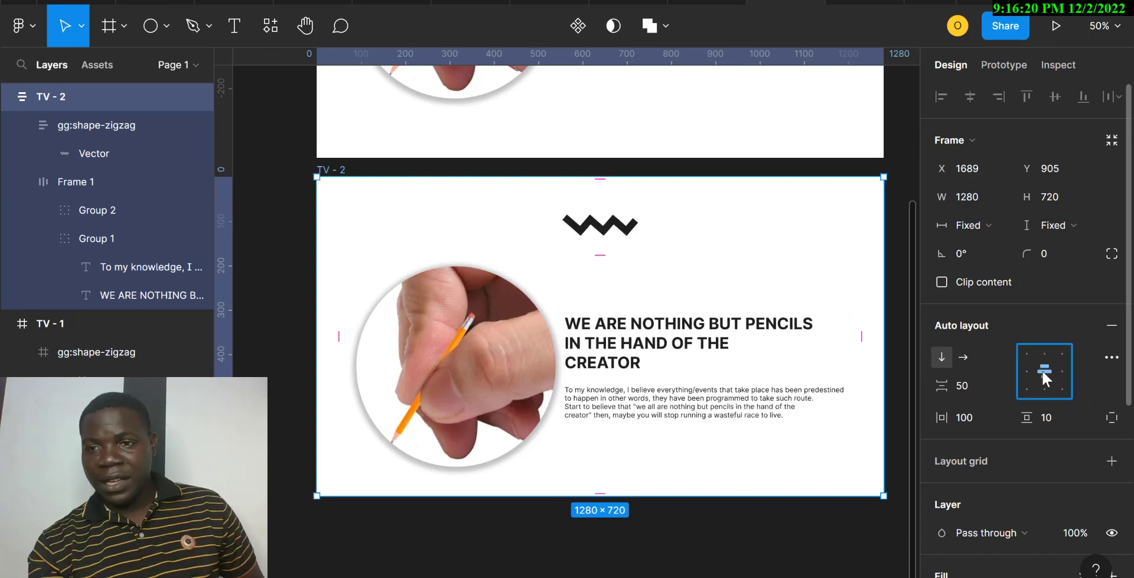
left_click(1044, 390)
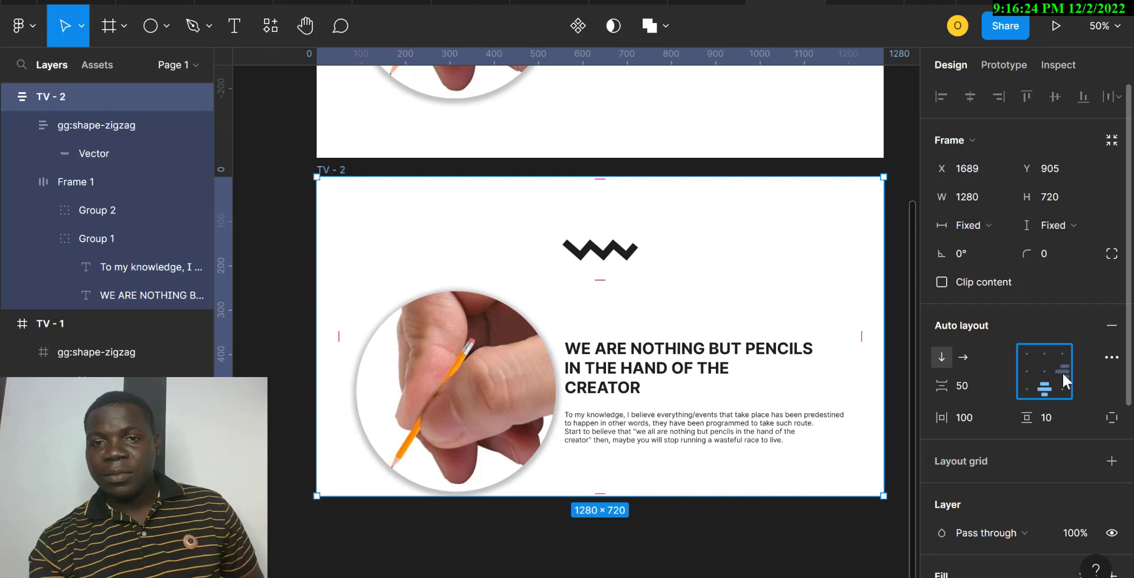
left_click(1062, 371)
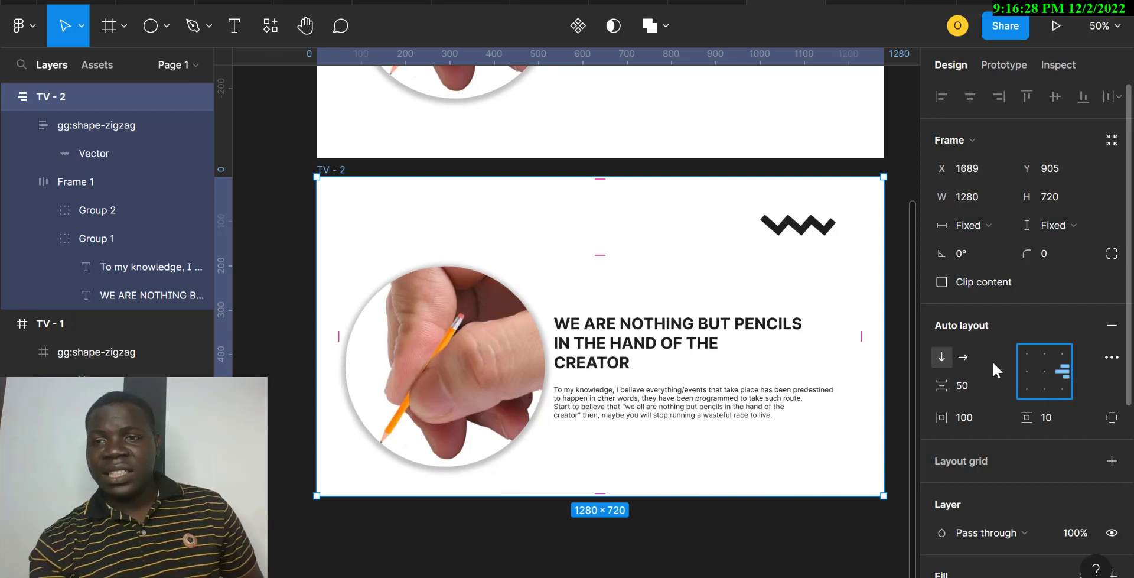
left_click(1023, 356)
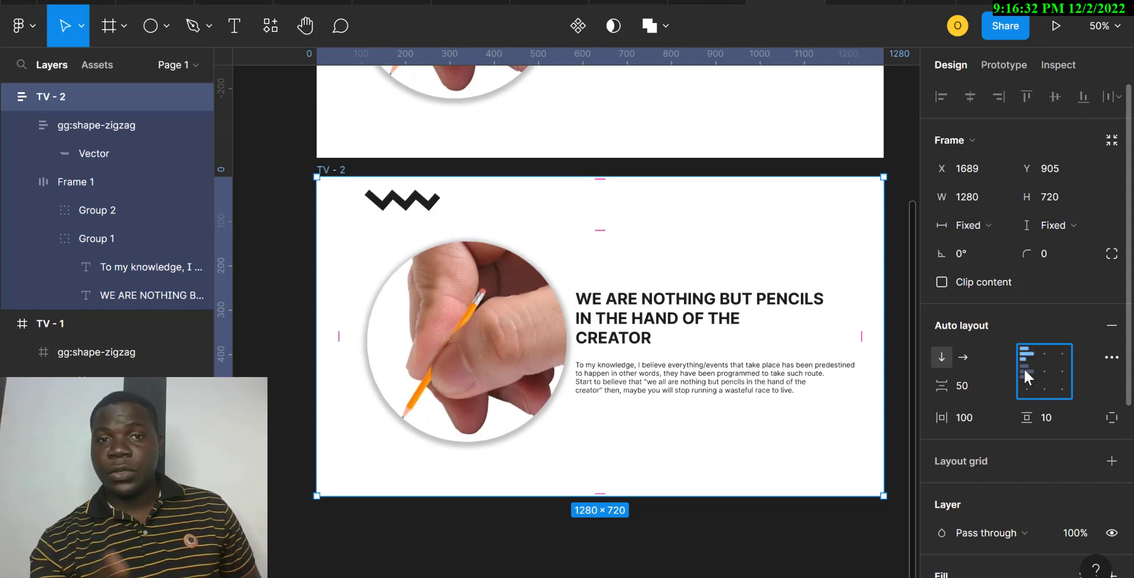
left_click(1023, 367)
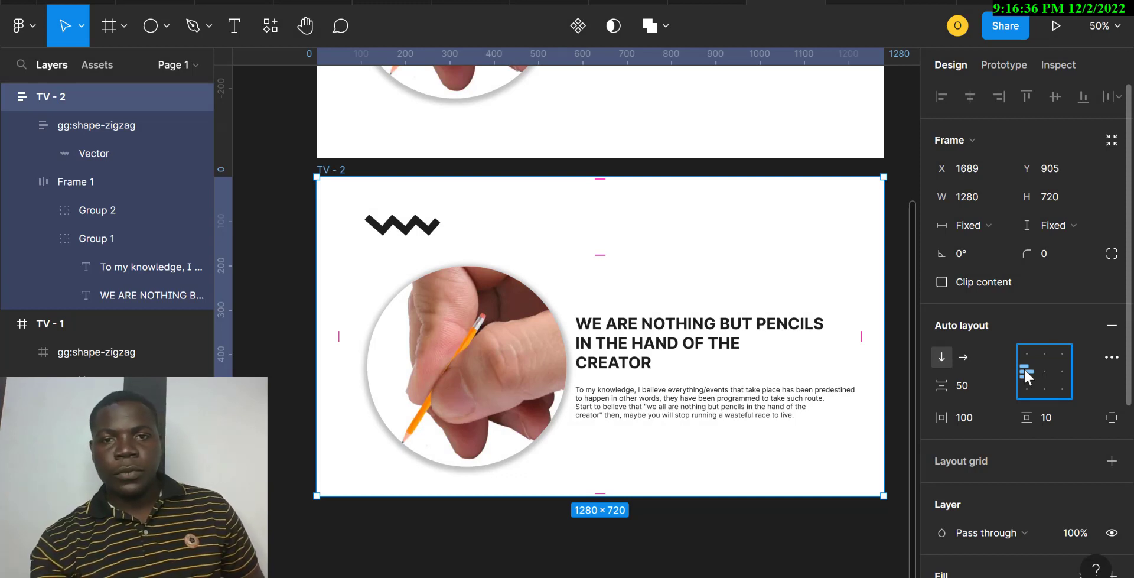
Try a vertical auto layout direction on Frame 1 in TV - 2, and switch it back to horizontal.
left_click(661, 383)
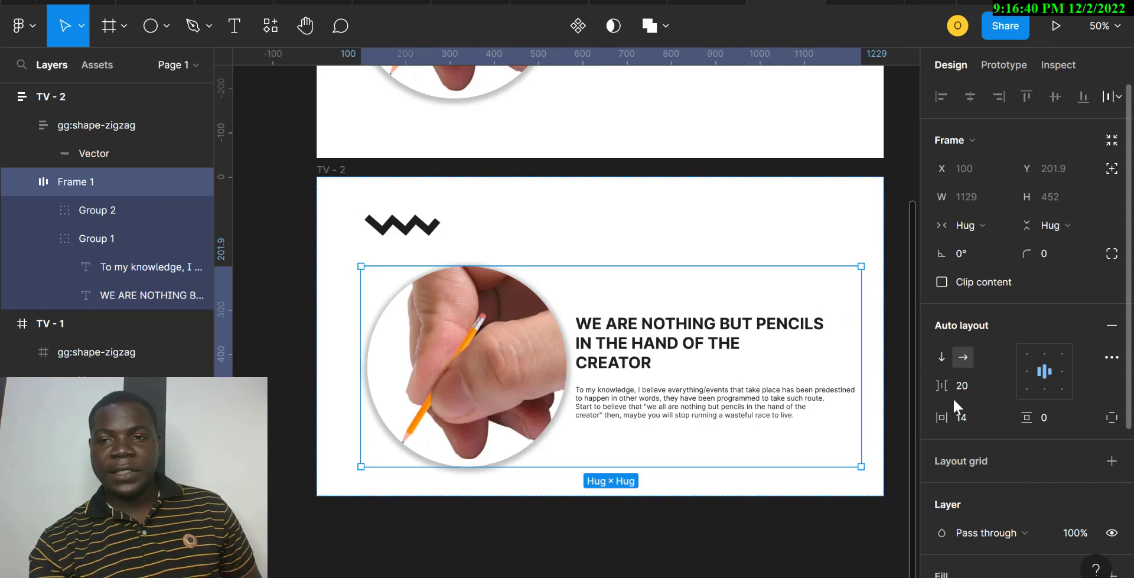
left_click(943, 357)
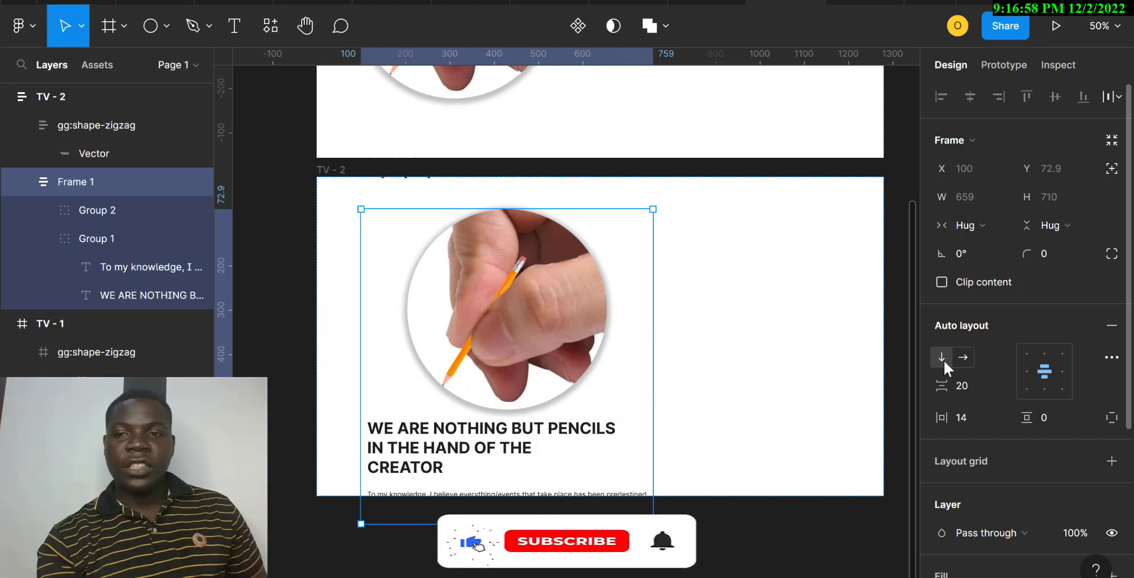
left_click(963, 356)
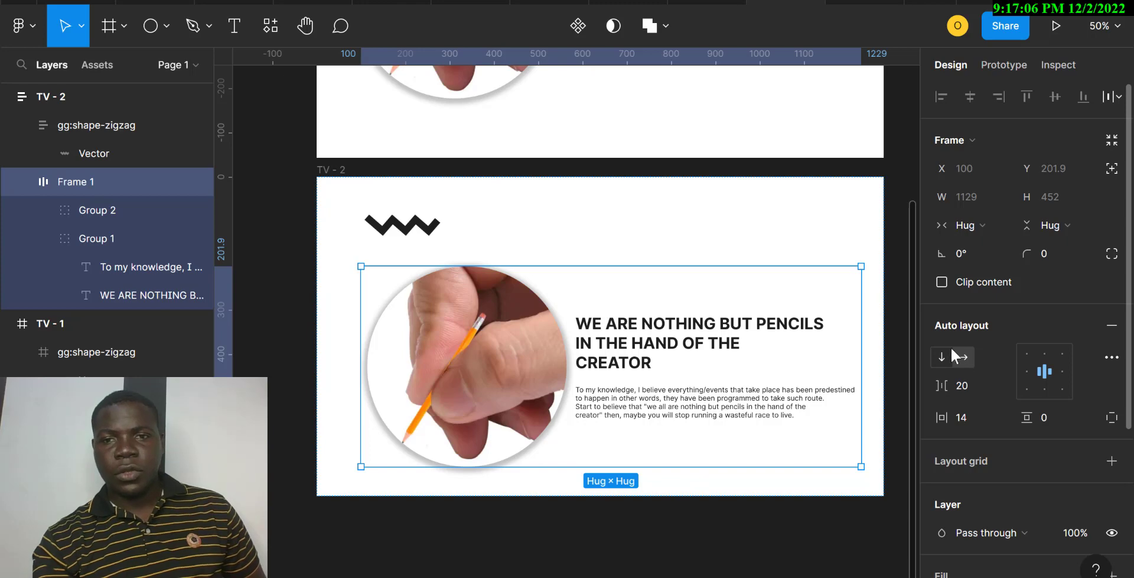
Try moving the text group in TV - 1 below the pencil image, and undo the move.
scroll(762, 284, "up", 3)
scroll(762, 282, "up", 1)
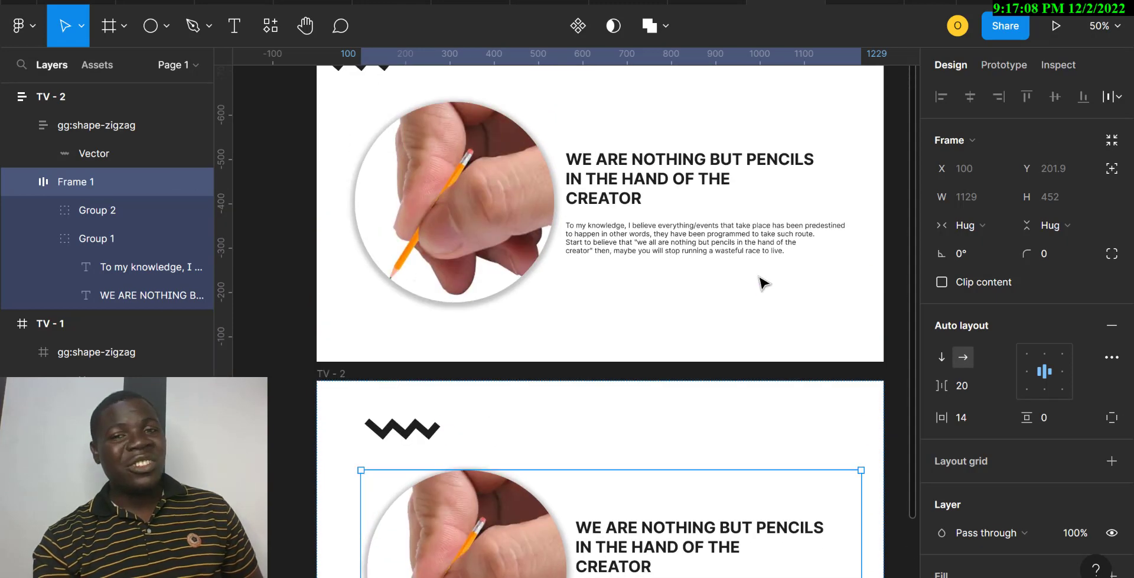
left_click(763, 282)
scroll(762, 283, "up", 1)
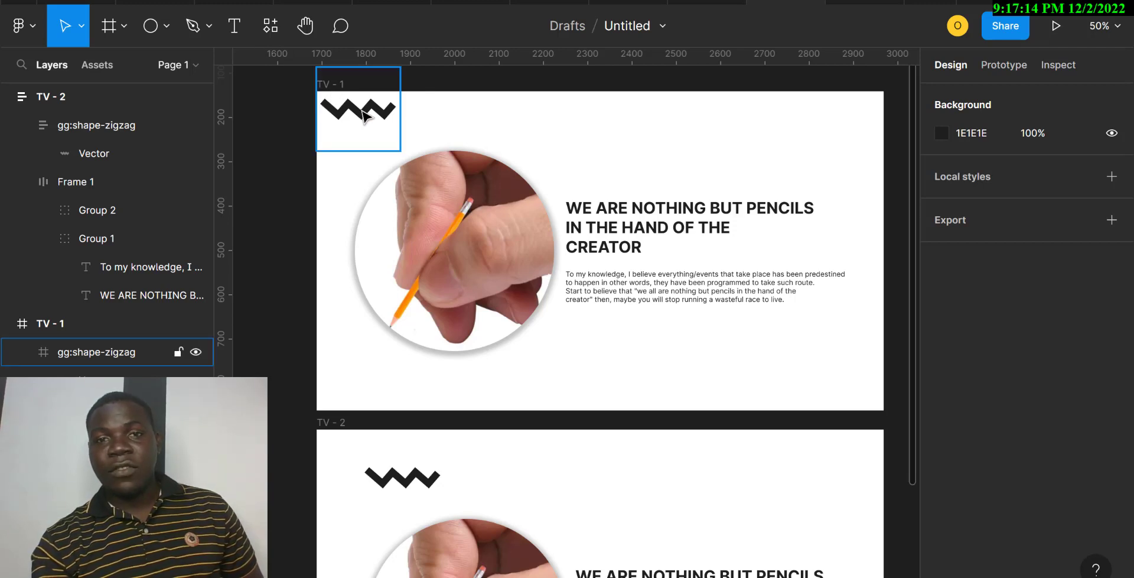
left_click_drag(639, 247, 428, 422)
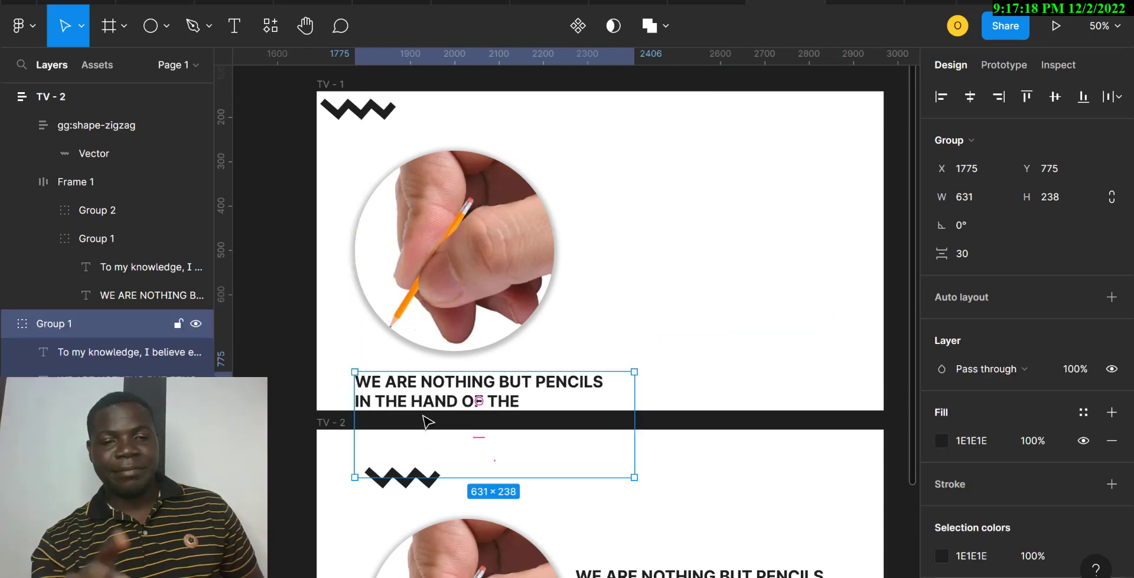
key("ctrl+z")
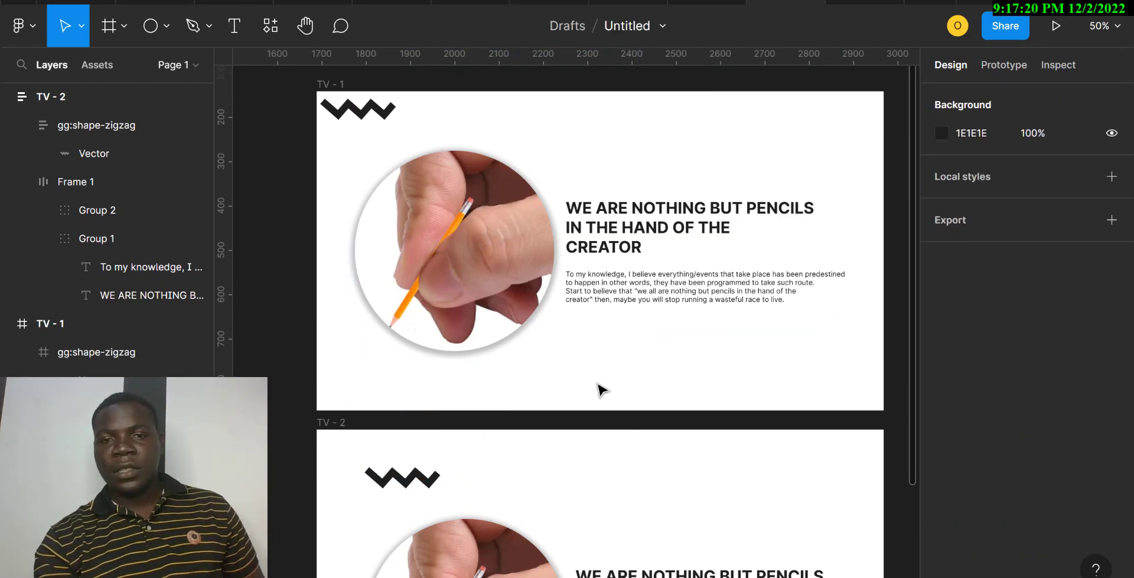
Add a 430×932 iPhone 14 Pro Max frame beside TV - 2.
scroll(715, 389, "down", 5)
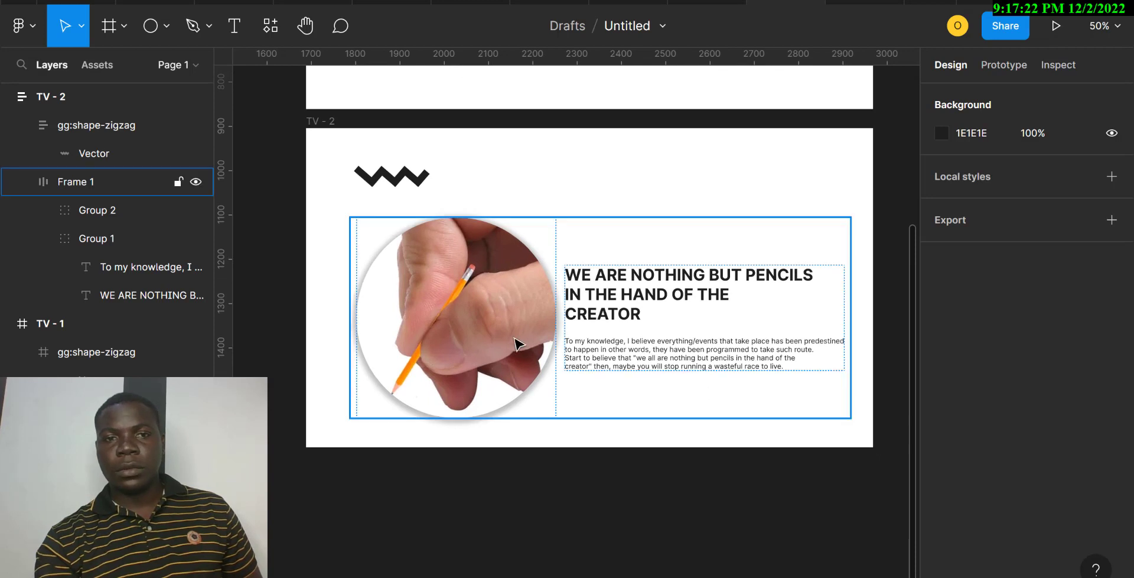
left_click(331, 124)
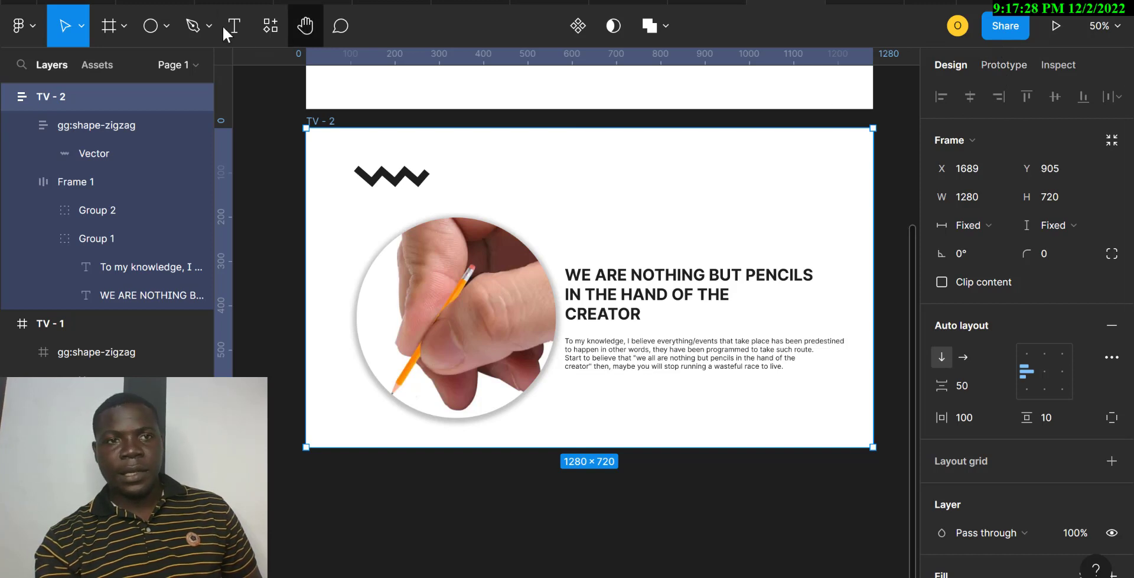
left_click(110, 27)
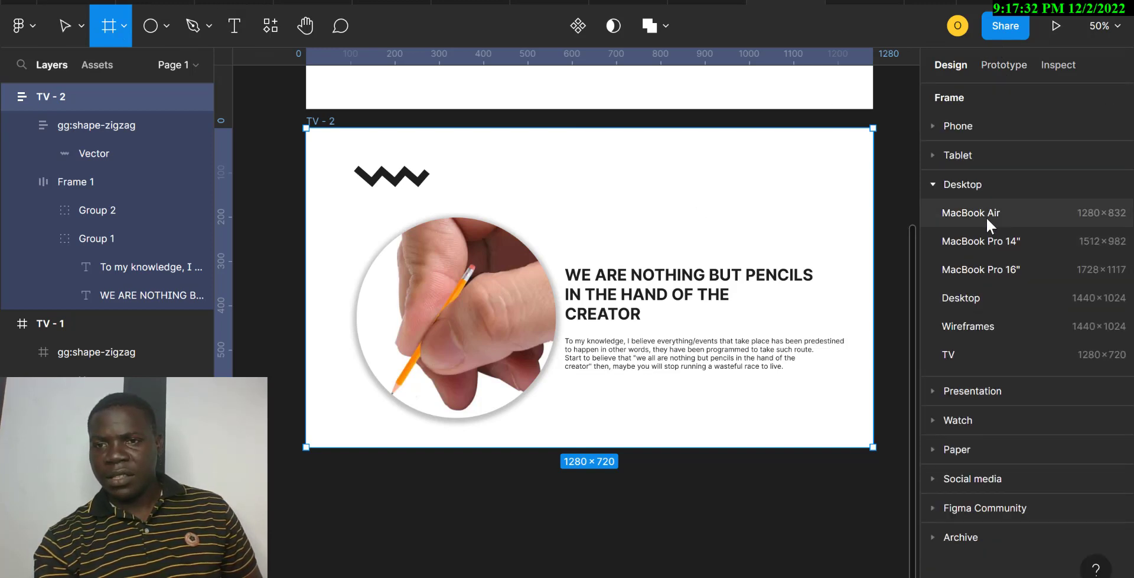
left_click(973, 126)
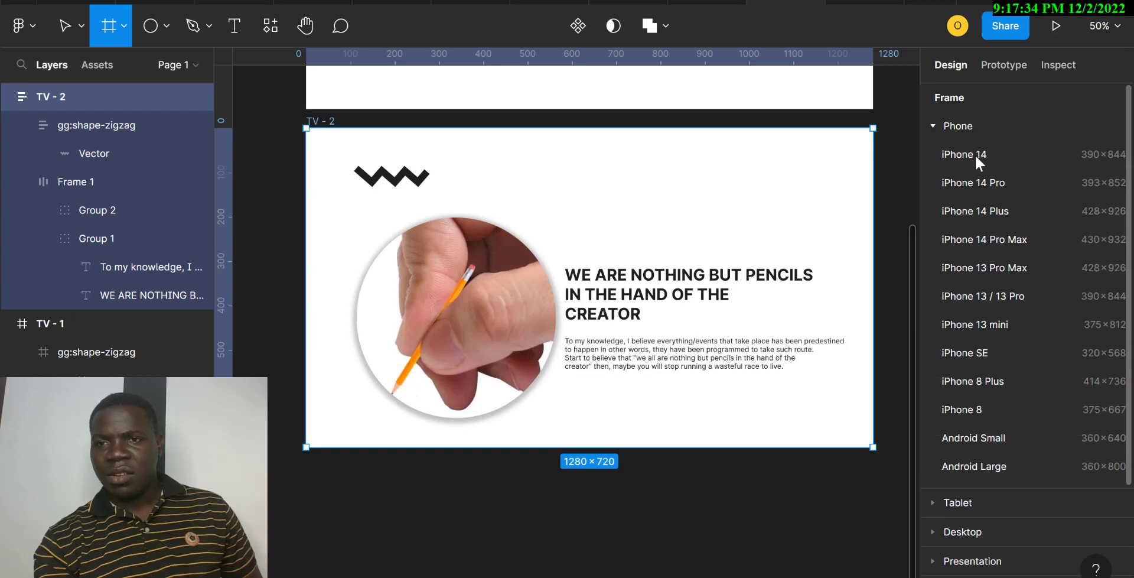
left_click(1005, 239)
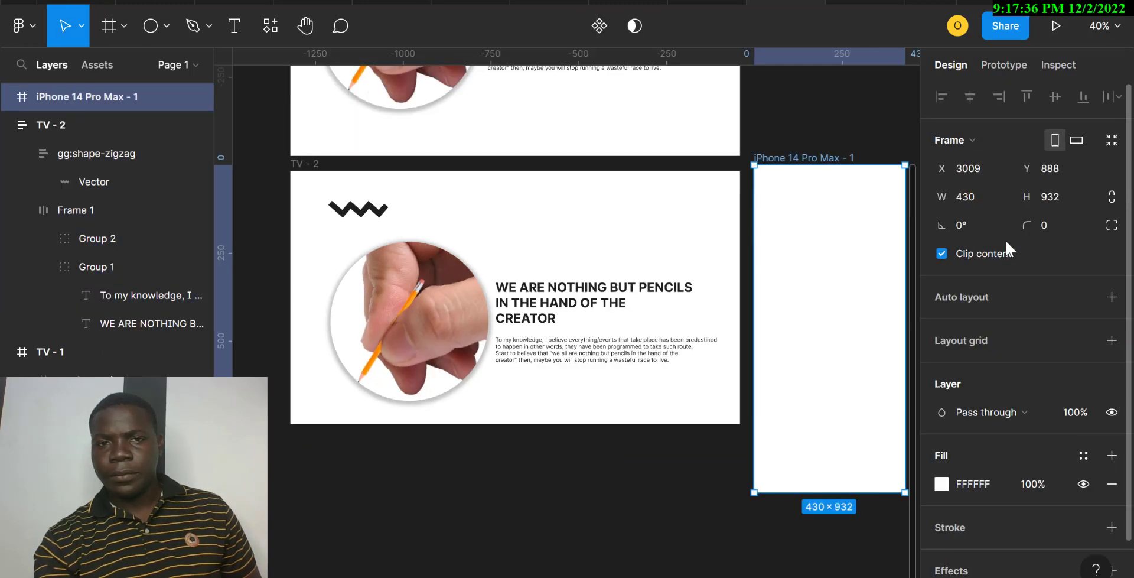
Move the zigzag shape and Frame 1 together from TV - 2 into the iPhone 14 Pro Max - 1 frame.
left_click(358, 211)
left_click(449, 299, "shift")
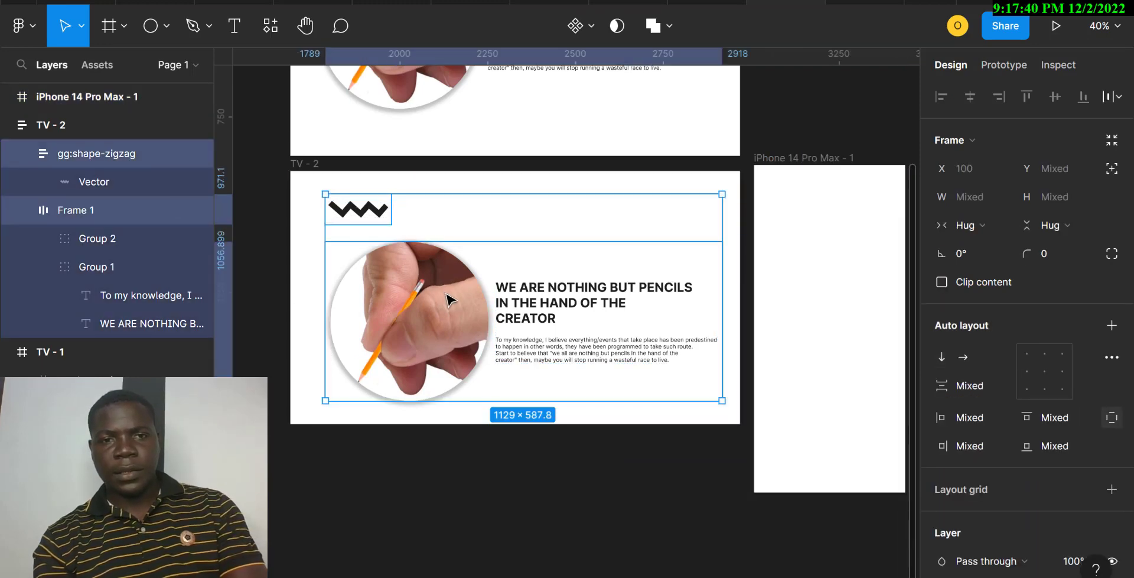
left_click_drag(449, 298, 895, 300)
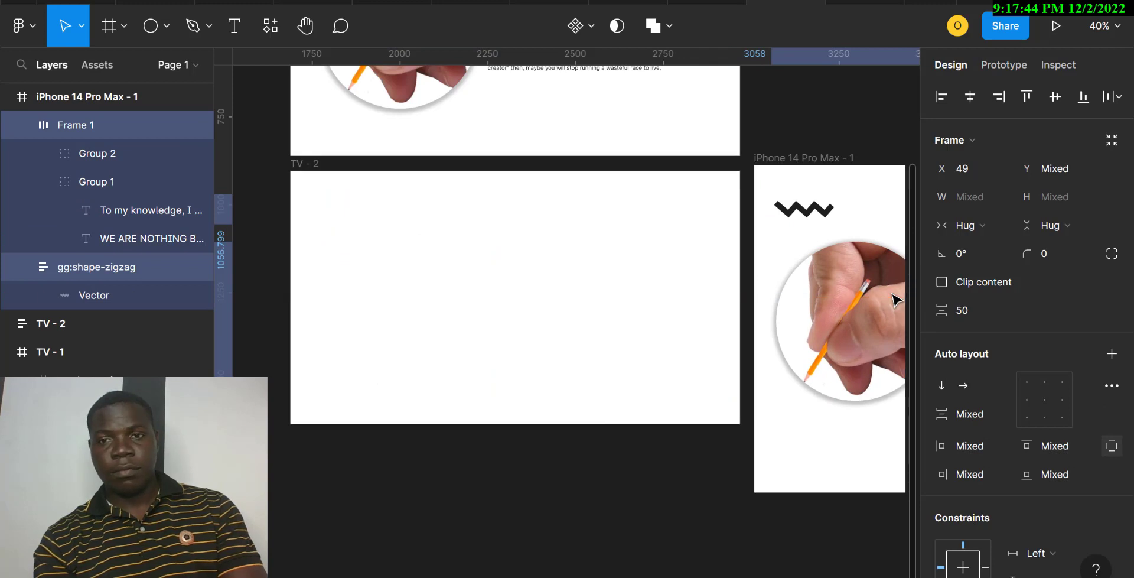
Set the auto layout direction of Frame 1 in the iPhone 14 Pro Max - 1 frame to vertical.
scroll(747, 325, "right", 3)
scroll(747, 324, "down", 1)
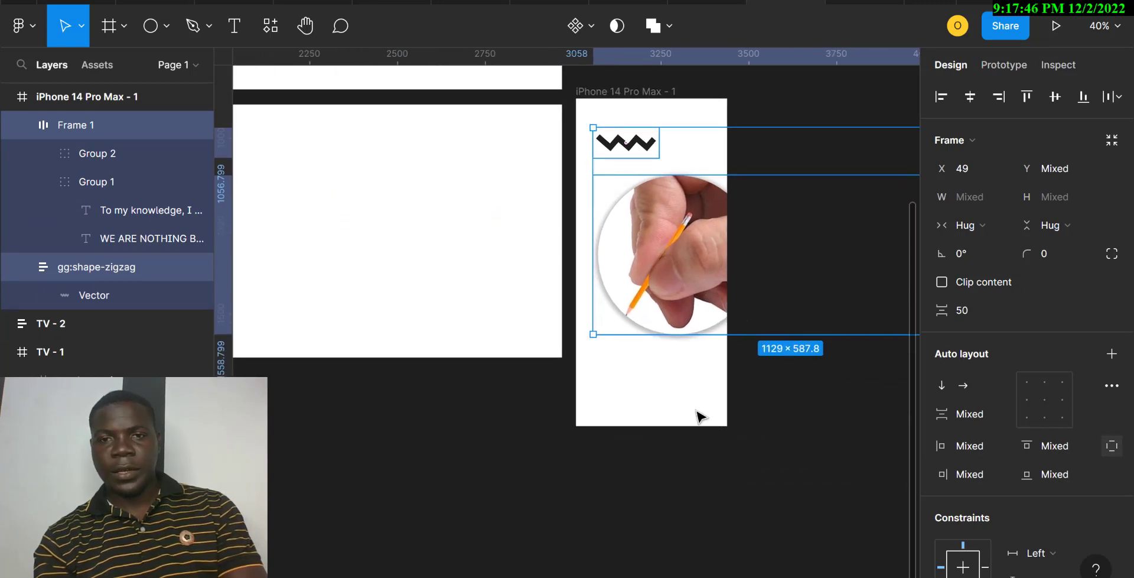
left_click(699, 417)
left_click(668, 293)
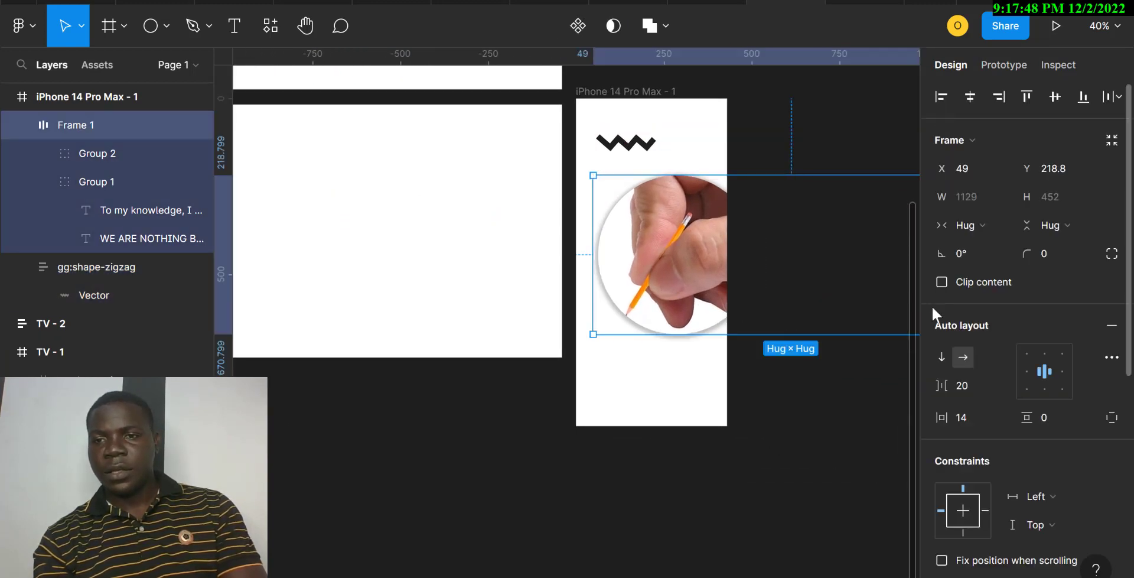
left_click(942, 357)
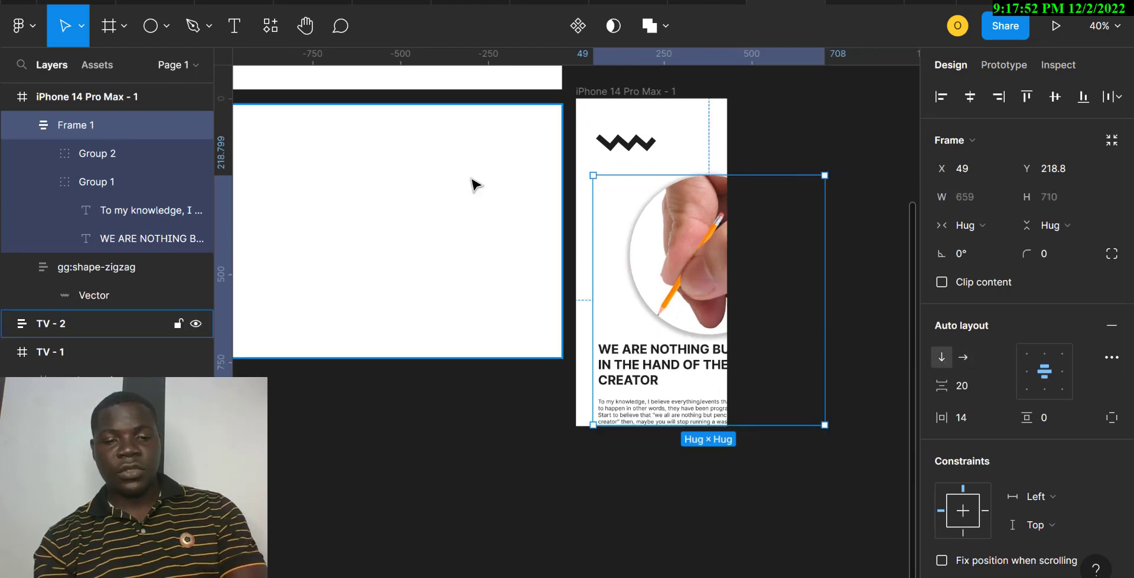
Scale Frame 1 in the iPhone 14 Pro Max - 1 frame down to about 370 × 399 from its top-left anchor.
key("k")
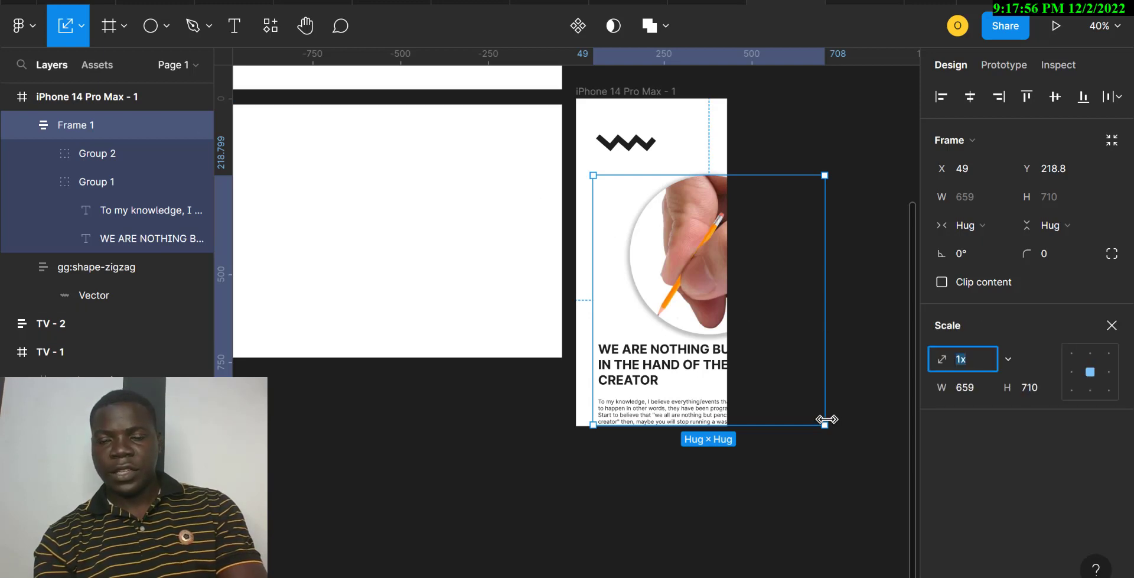
left_click_drag(825, 423, 684, 315)
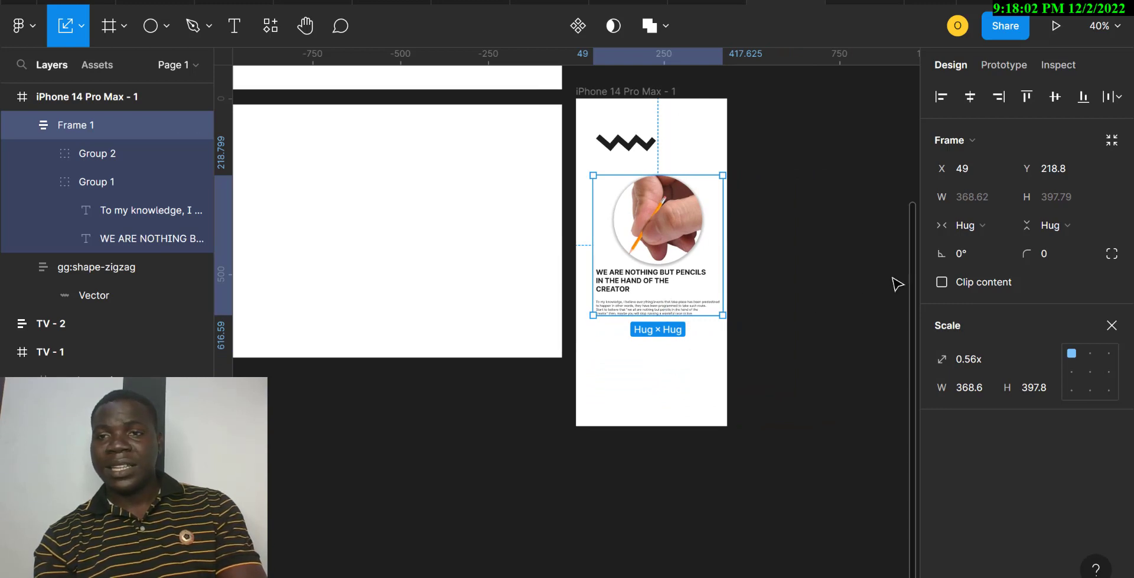
left_click(1071, 372)
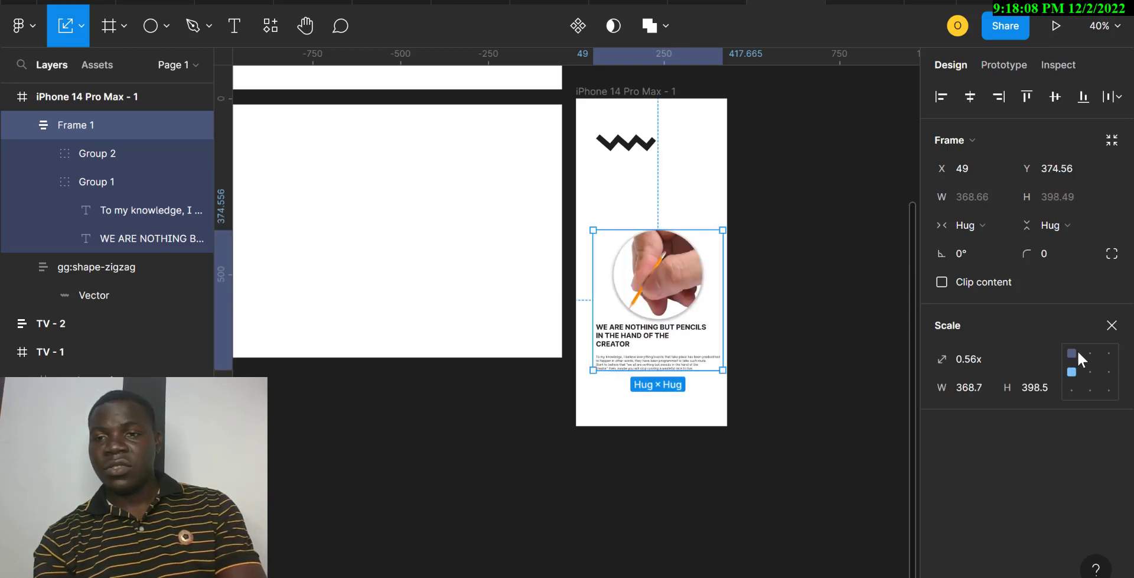
left_click(1073, 353)
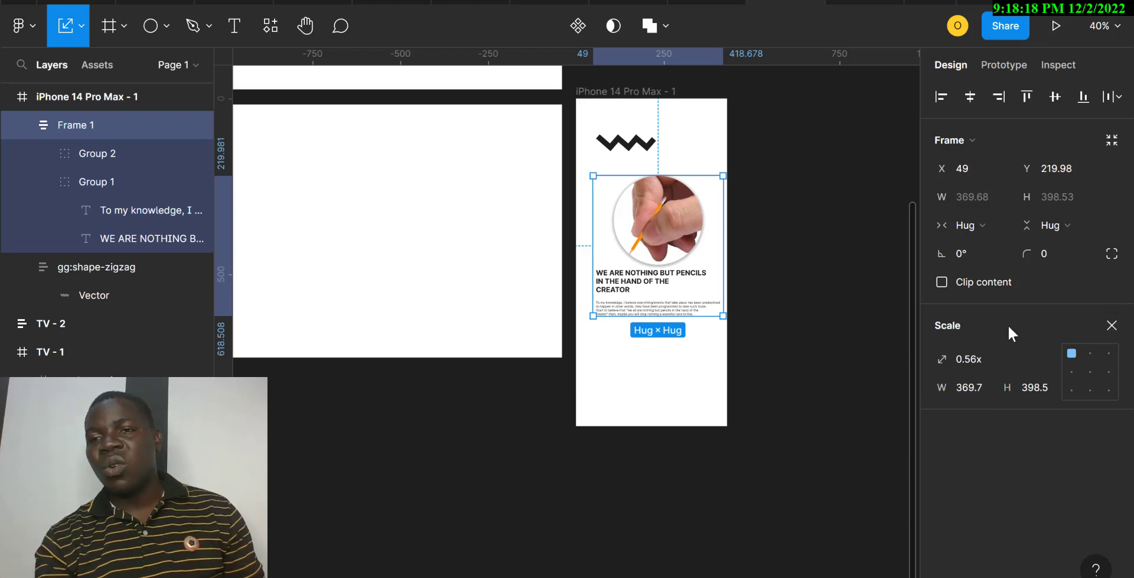
left_click(1112, 258)
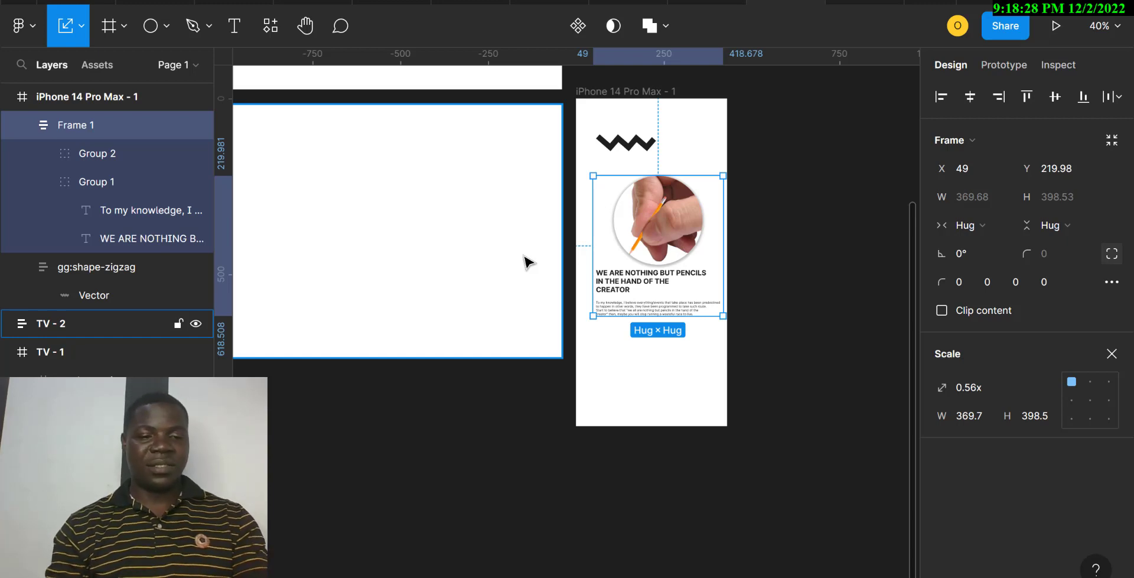
Undo the scaling, the vertical direction and the transfer so the zigzag shape and Frame 1 return to TV - 2.
key("ctrl+z")
key("ctrl+z")
key("ctrl+z")
key("ctrl+z")
key("ctrl+z")
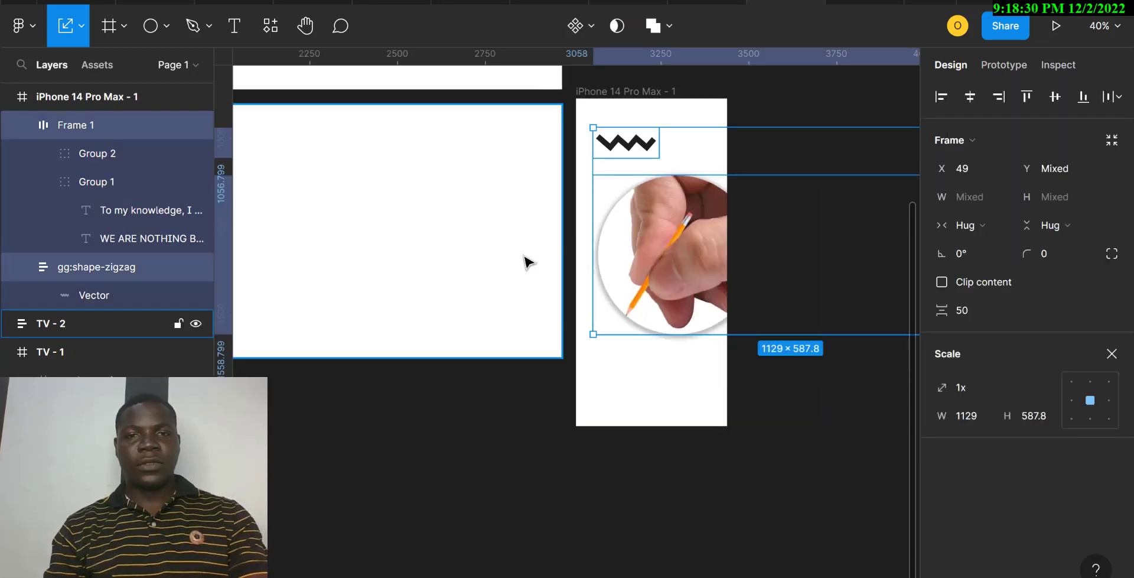
scroll(527, 261, "left", 5)
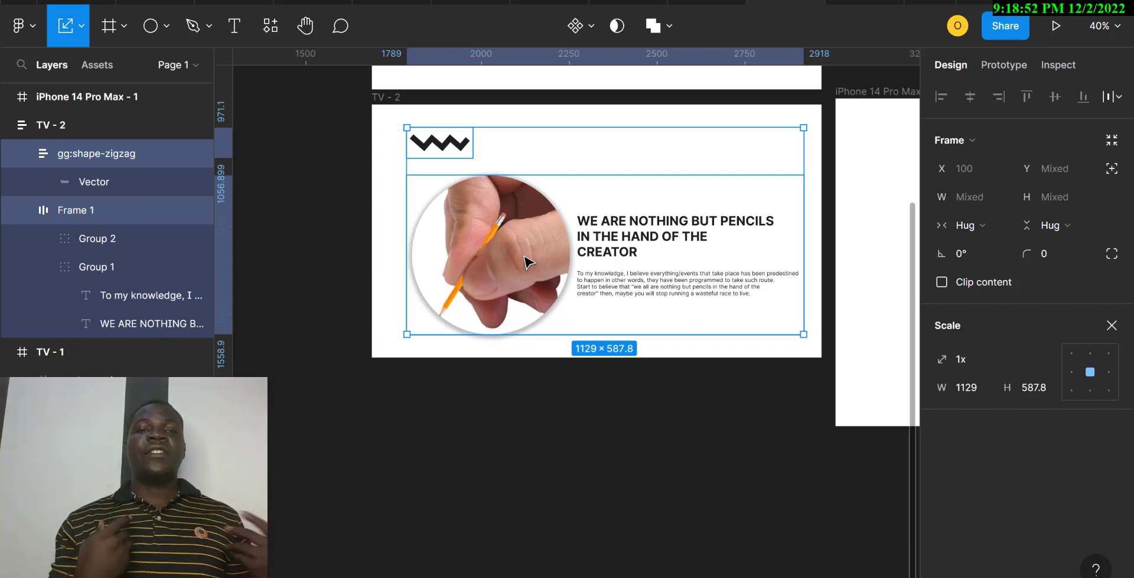
Select the zigzag shape and pencil image together in TV - 1 and align them left.
scroll(525, 262, "up", 4)
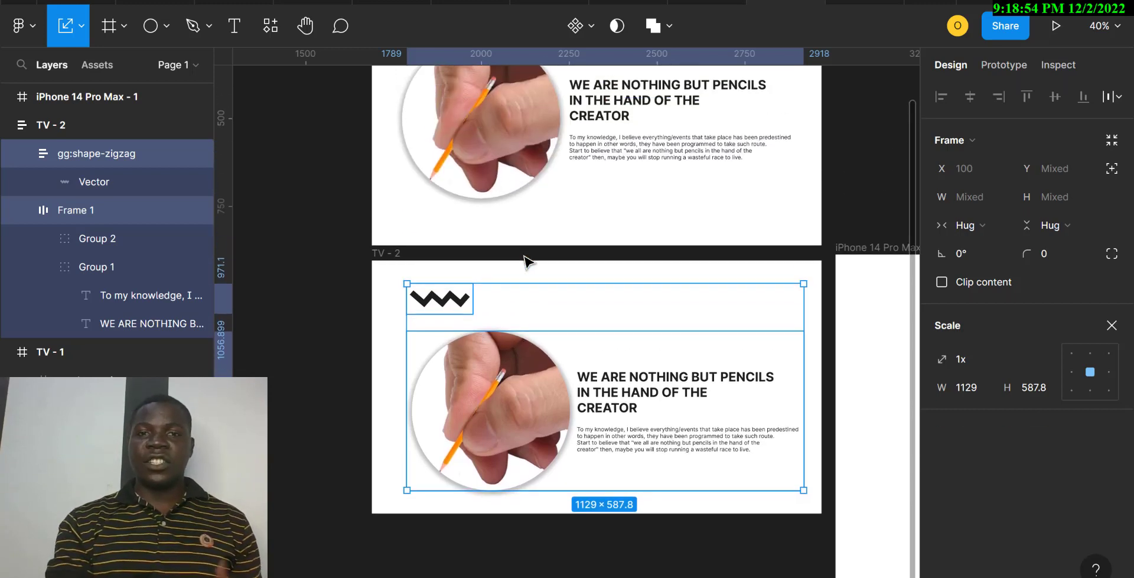
left_click(677, 221)
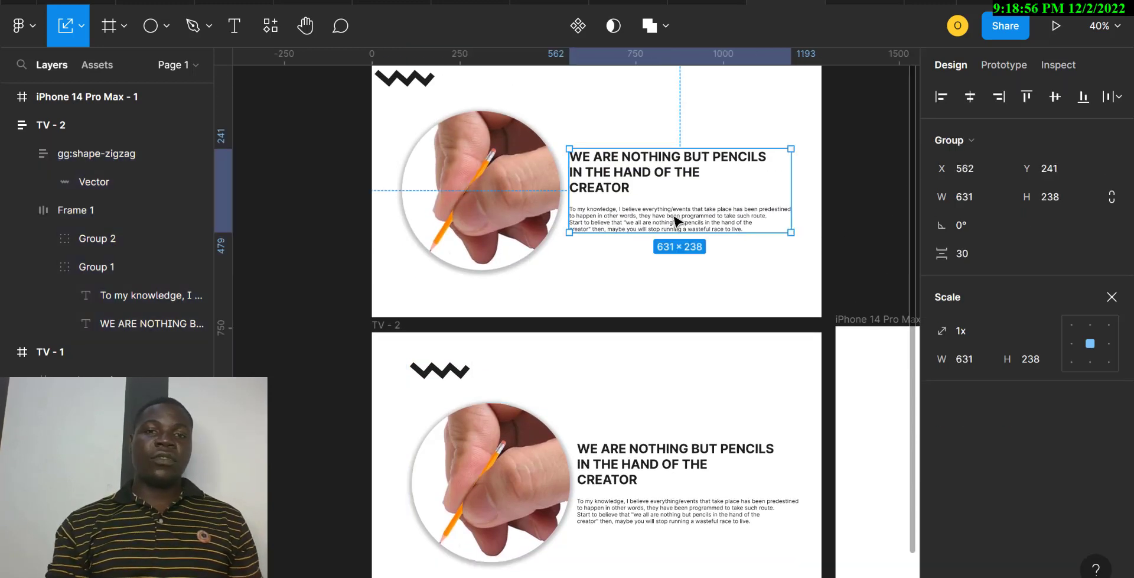
mouse_move(677, 222)
left_mouse_down()
mouse_move(559, 311)
mouse_move(706, 215)
mouse_move(676, 220)
left_mouse_up()
left_click(497, 221, "shift")
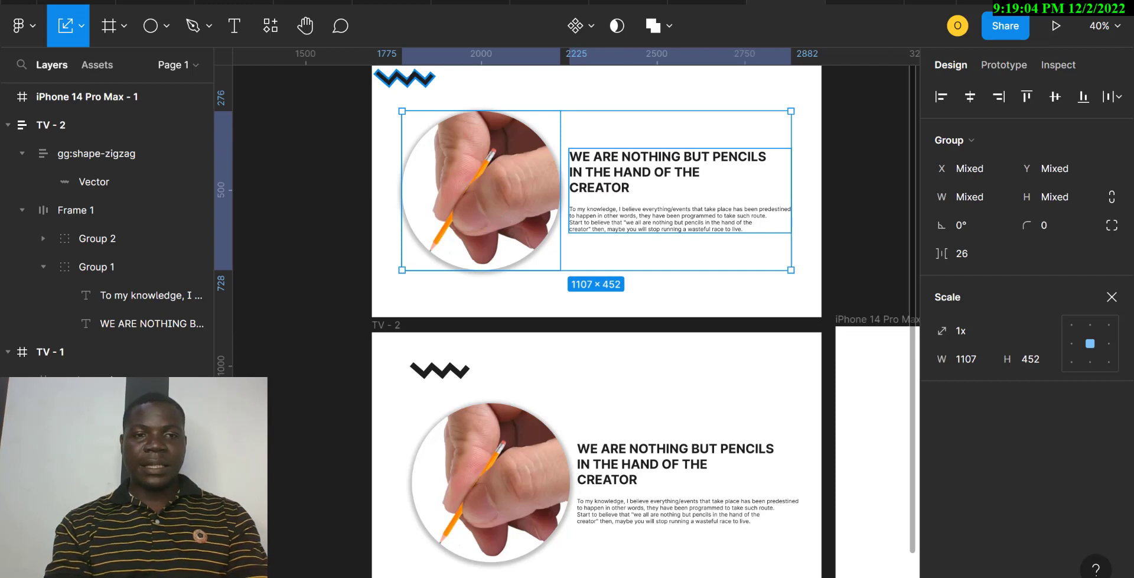
left_click(405, 79, "shift")
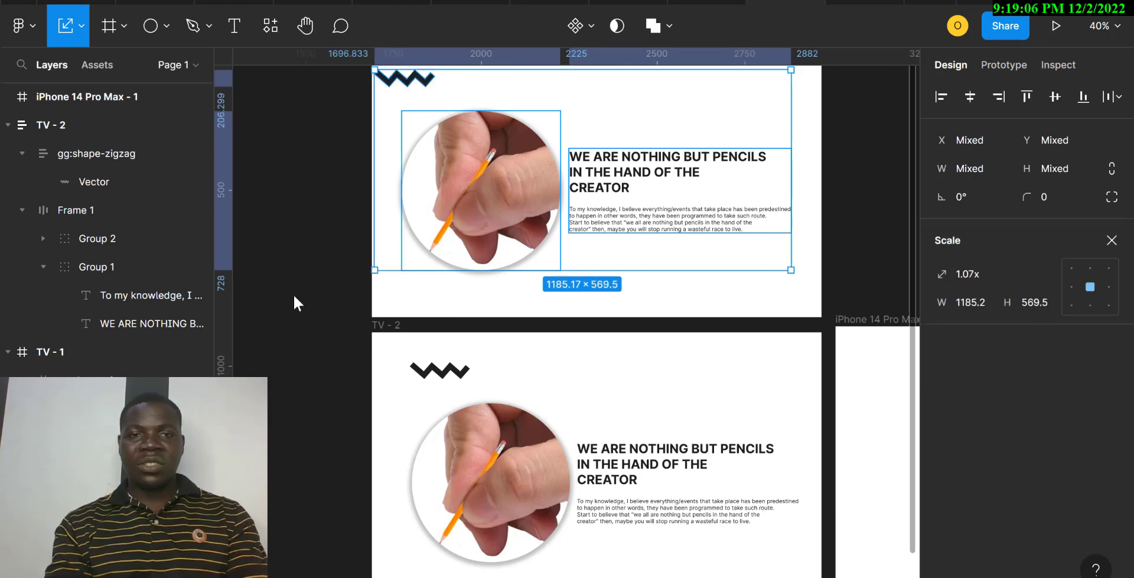
left_click(314, 208)
left_click_drag(308, 199, 449, 76)
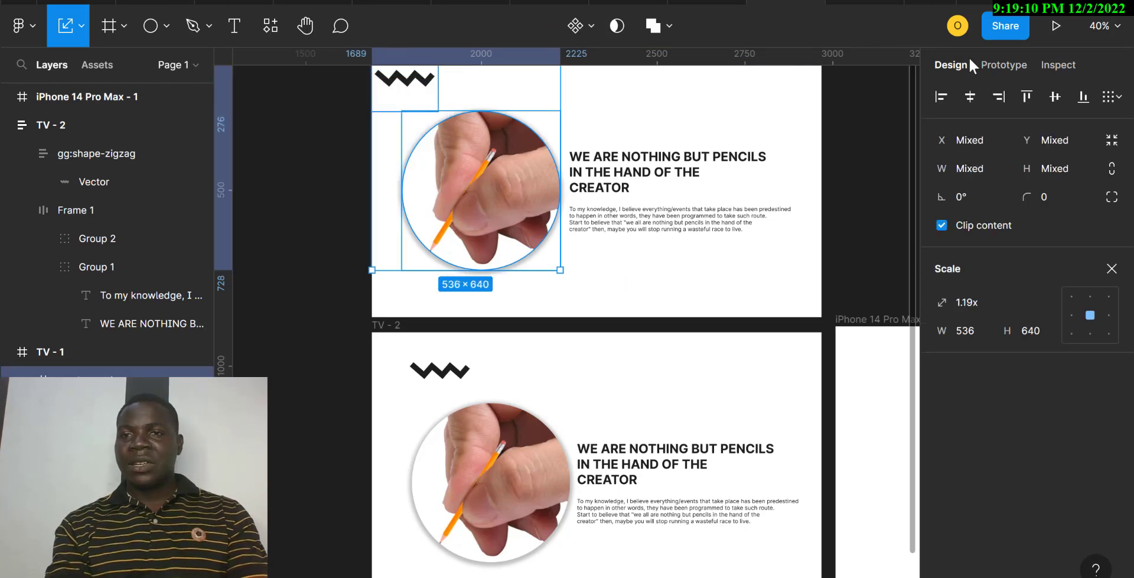
left_click(944, 100)
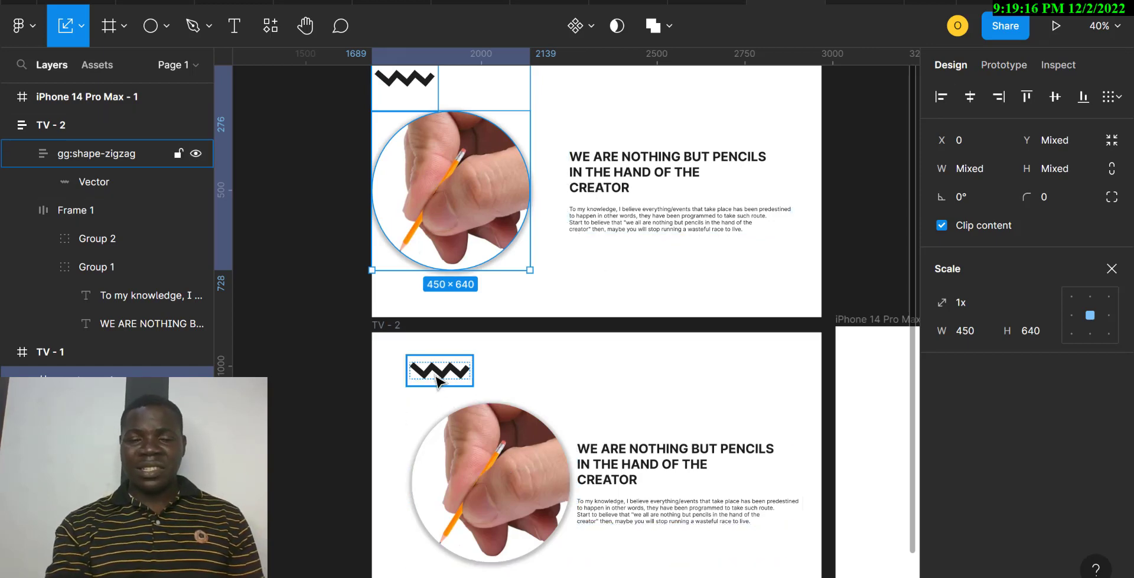
Try the centre, bottom-centre and bottom-left alignments in the auto layout of TV - 2.
left_click(481, 486)
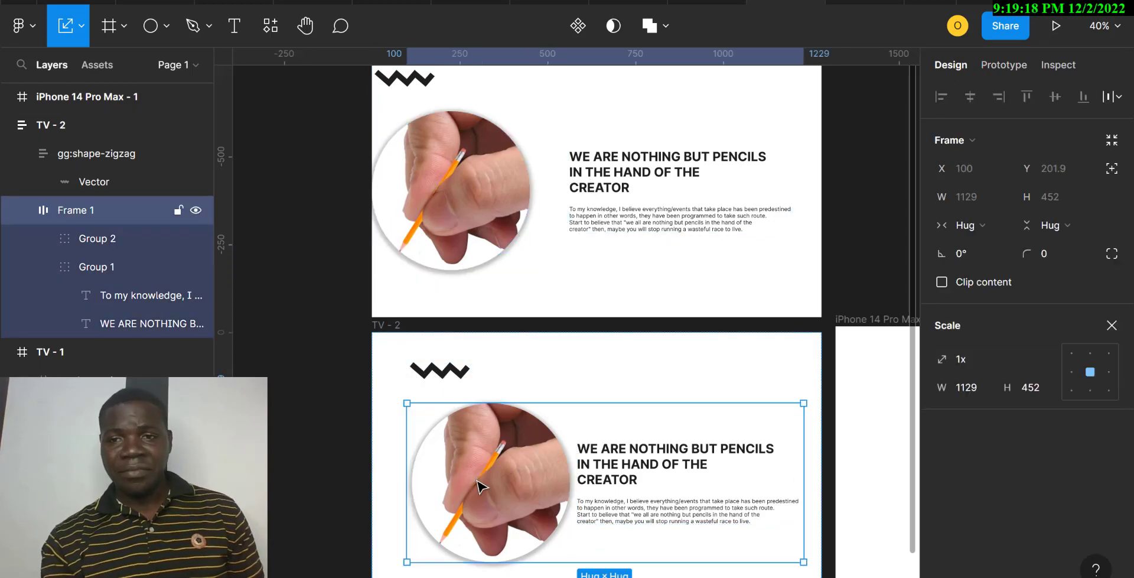
left_click(388, 334)
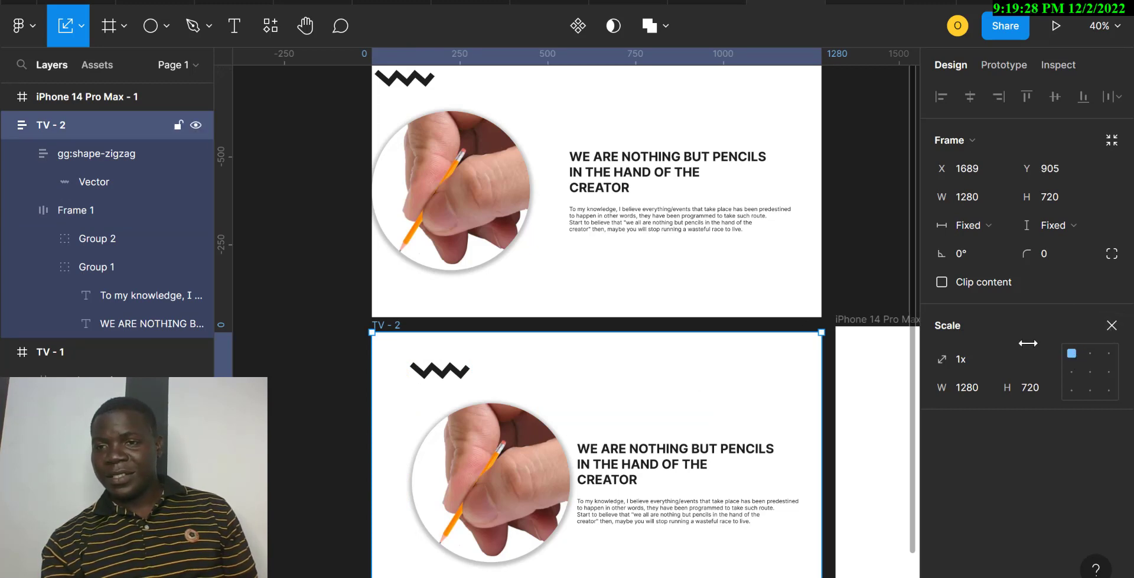
left_click(1112, 326)
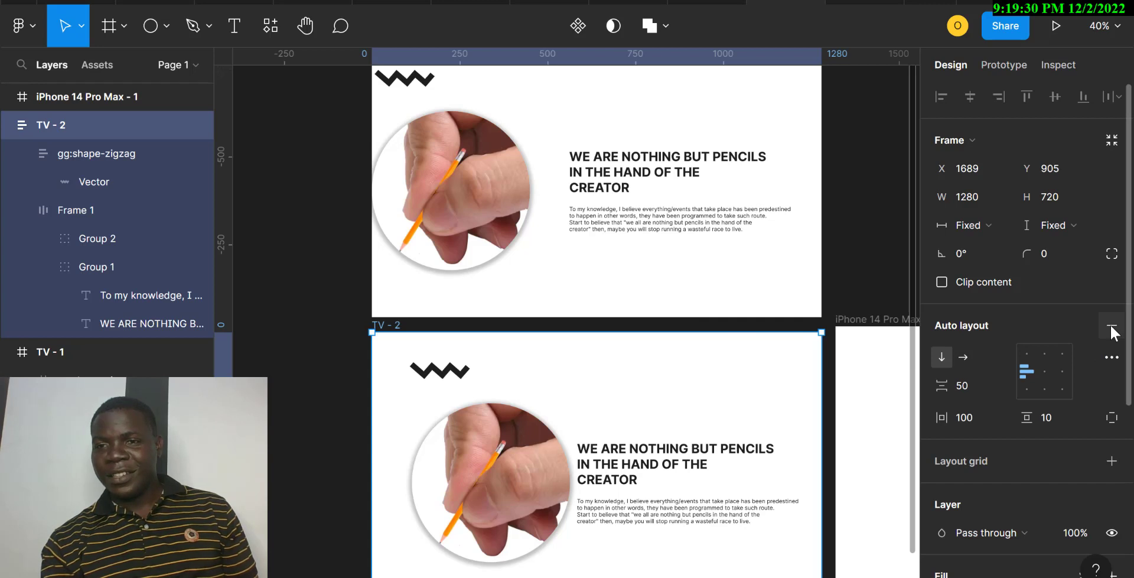
left_click(1047, 374)
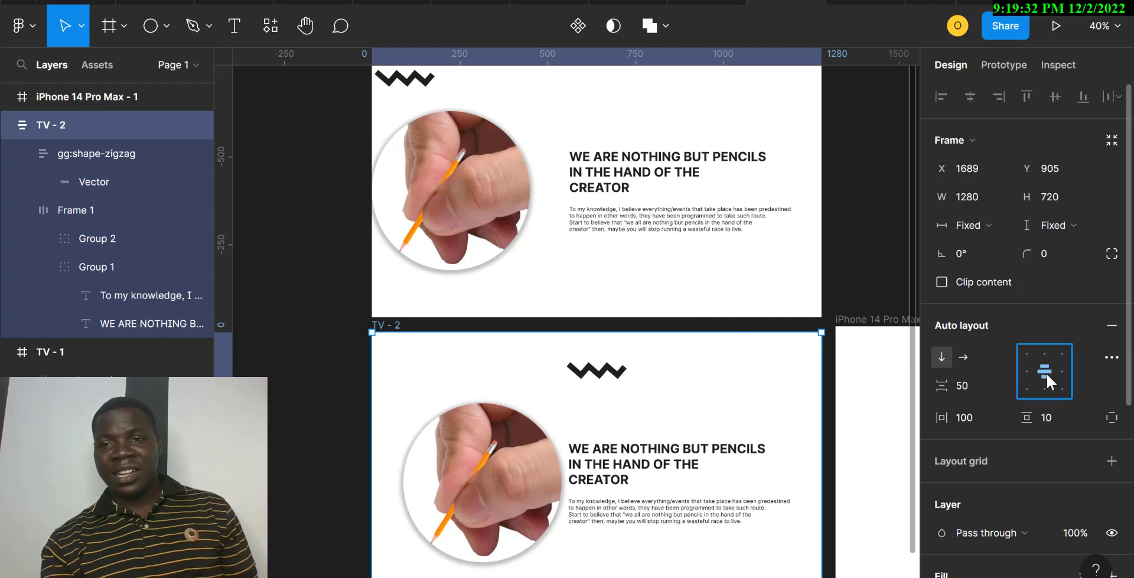
left_click(1042, 388)
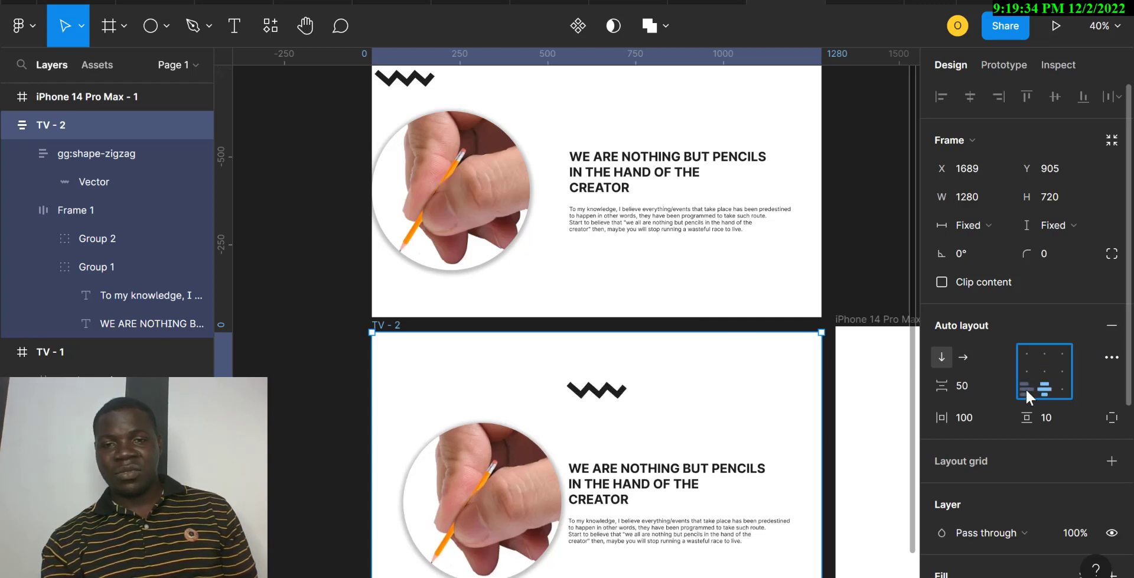
left_click(1026, 388)
Try resizing the pencil image group in TV - 2 to about 344 × 346, and undo the resize.
left_click(591, 502)
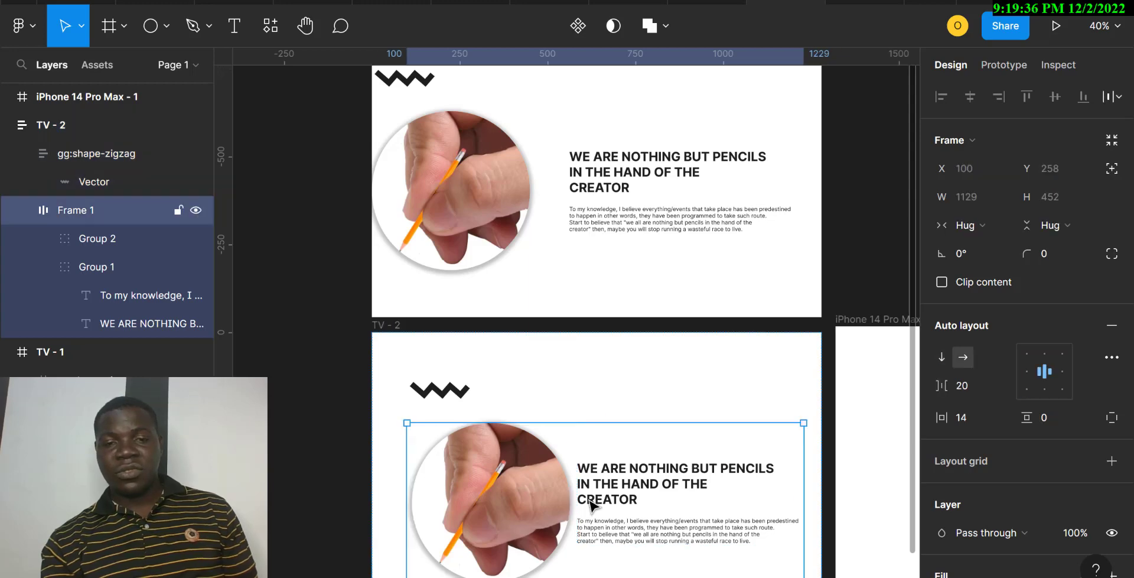
left_click(513, 516)
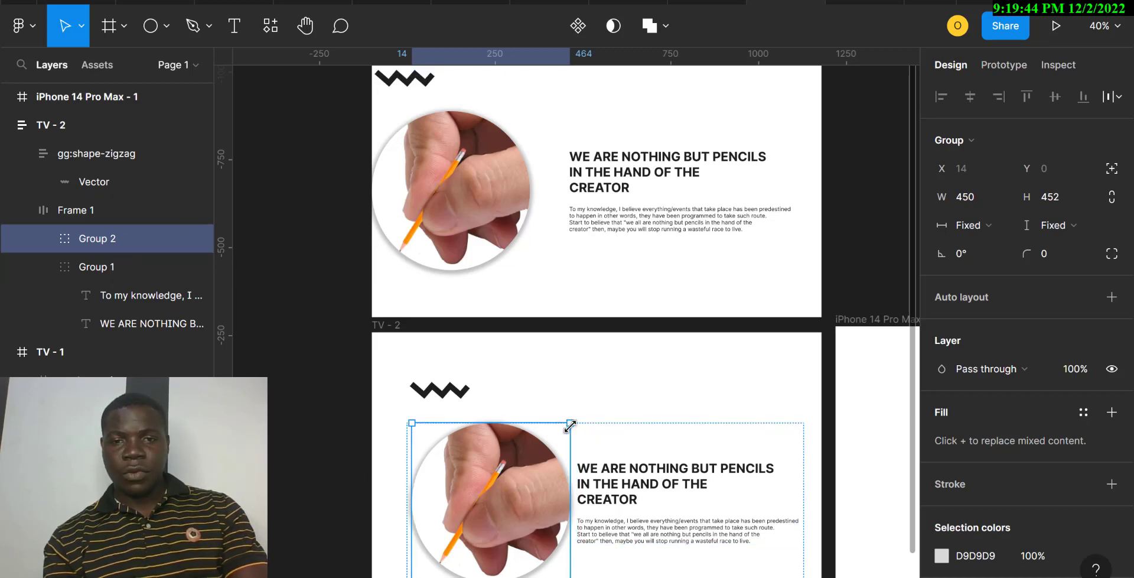
left_click_drag(570, 421, 544, 438)
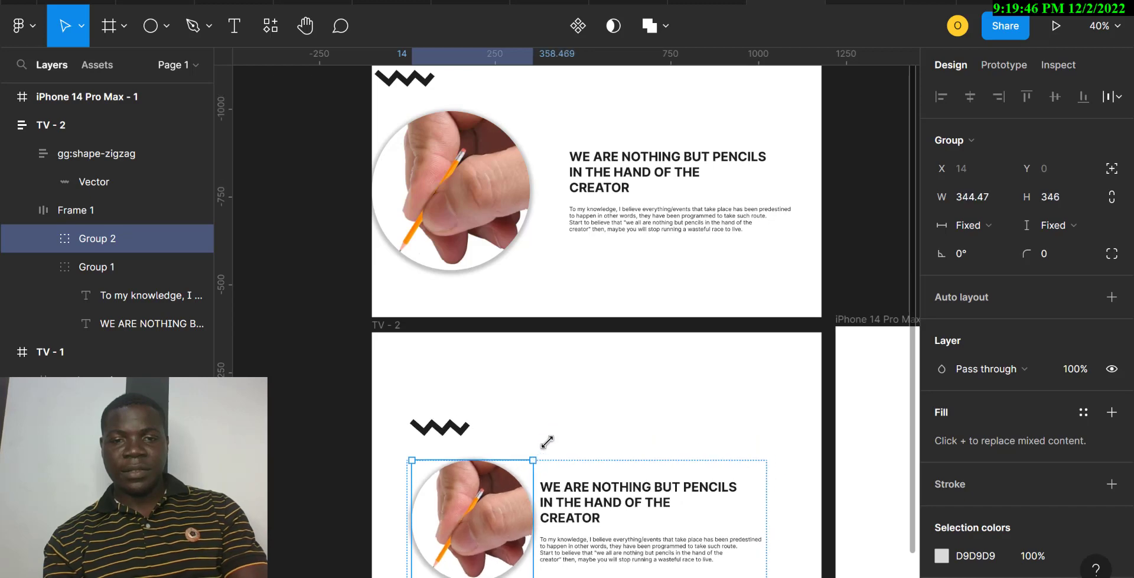
key("ctrl+z")
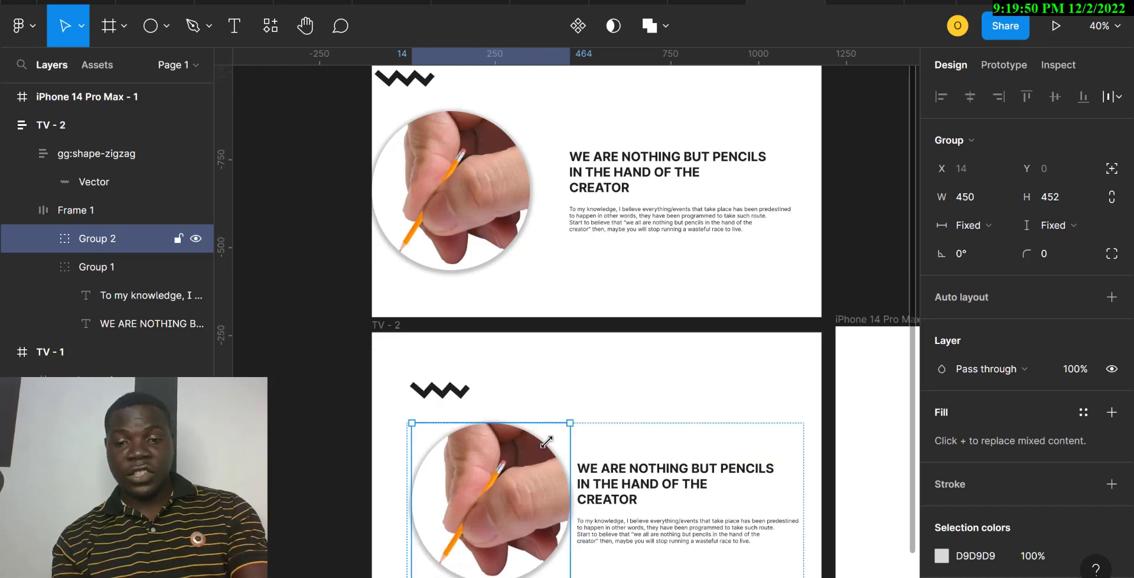
Scale the pencil image group in TV - 2 proportionally to about 375 × 377 with the Scale tool.
key("k")
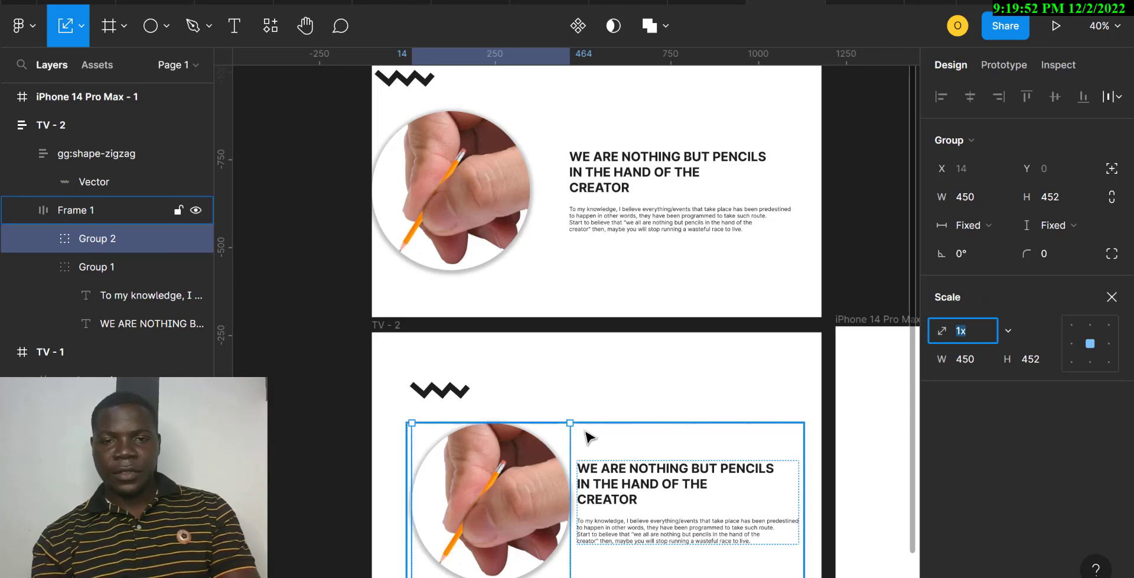
left_click_drag(573, 420, 517, 450)
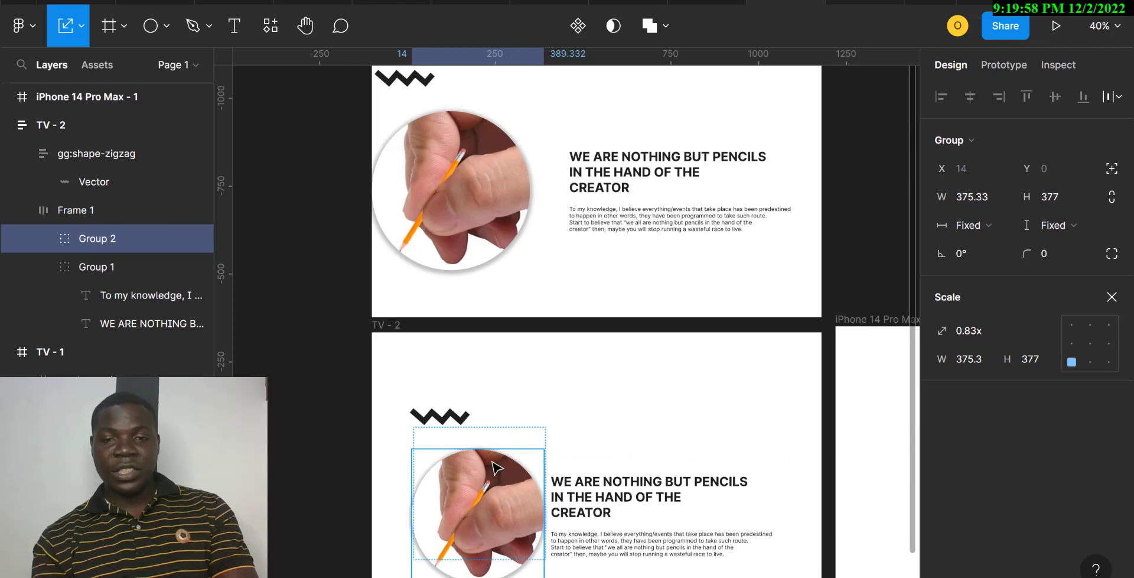
scroll(738, 390, "down", 4)
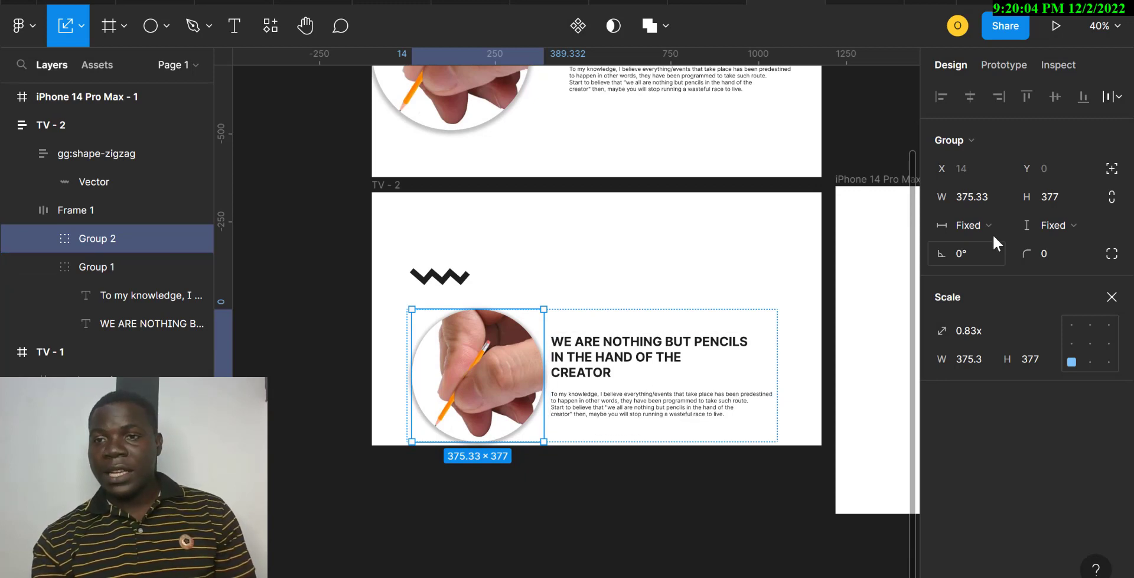
Examine the auto layout spacing and padding of TV - 2 and its zigzag shape.
left_click(512, 251)
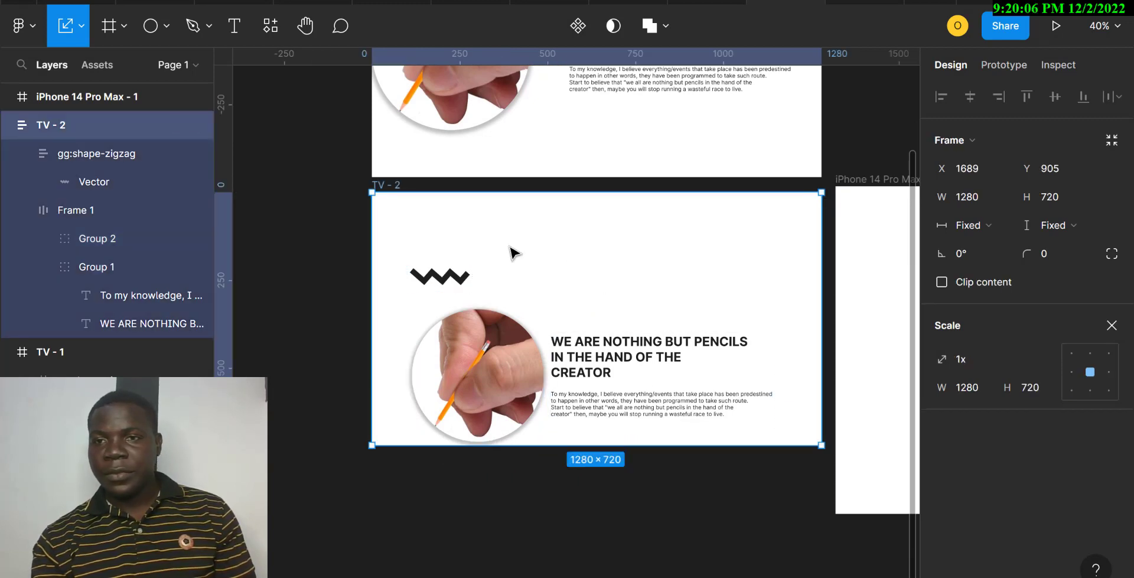
left_click(495, 321)
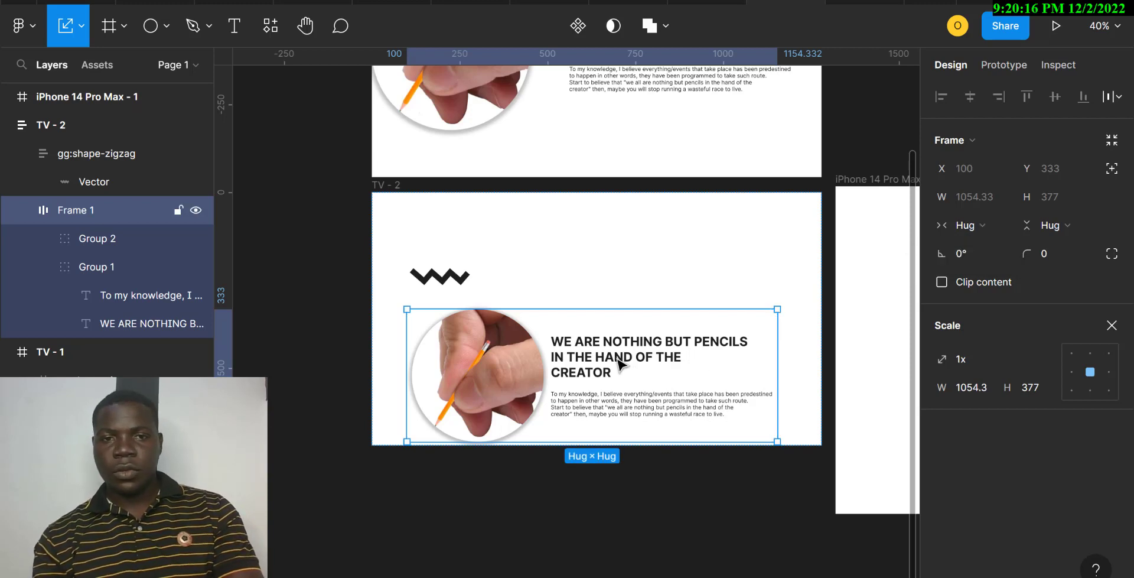
left_click(446, 228)
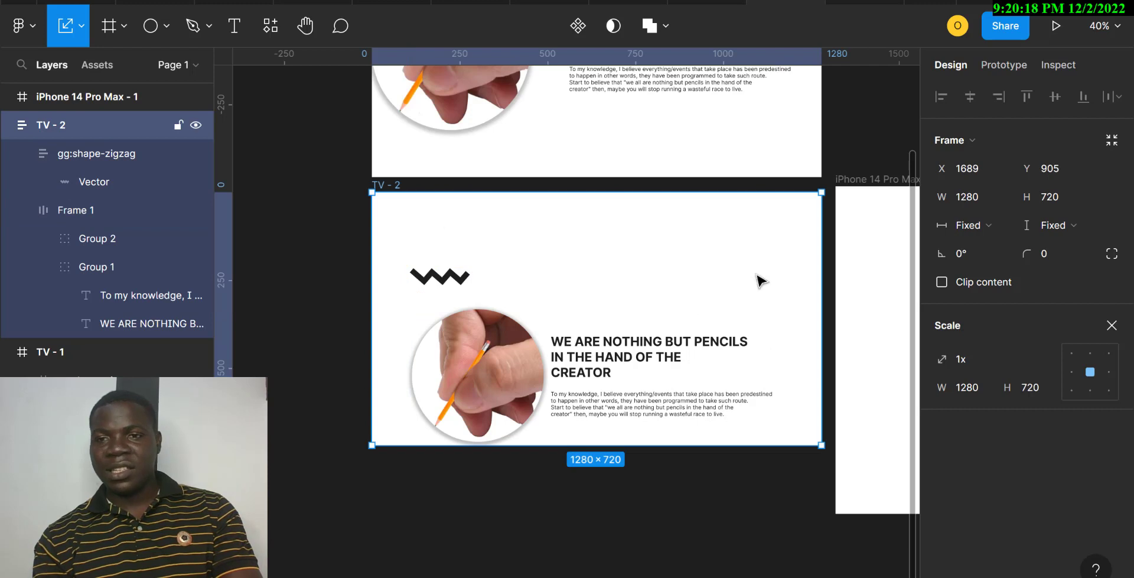
left_click(1112, 326)
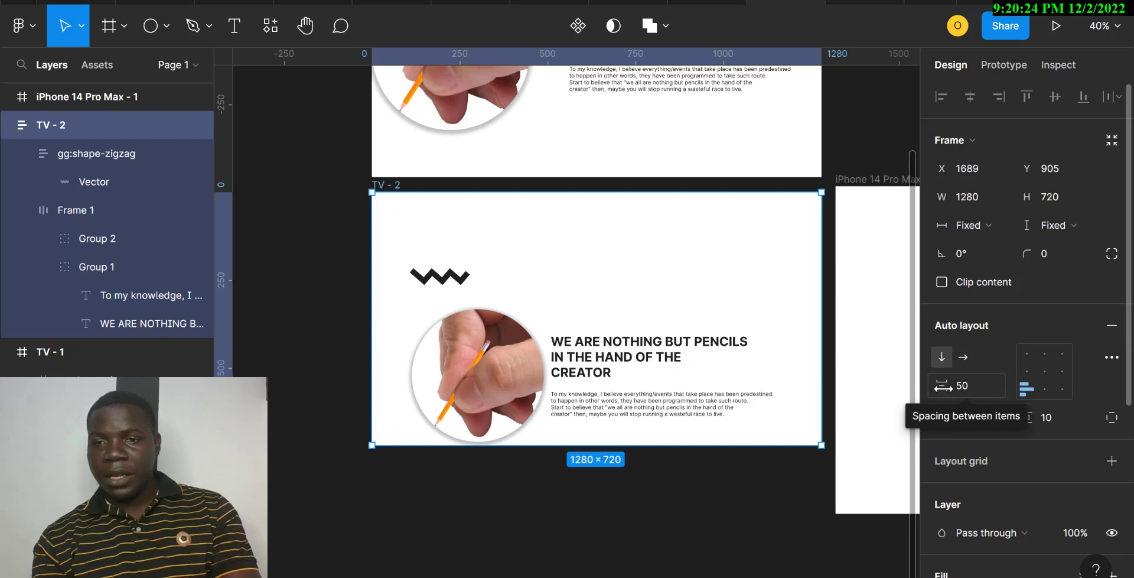
left_click(1051, 421)
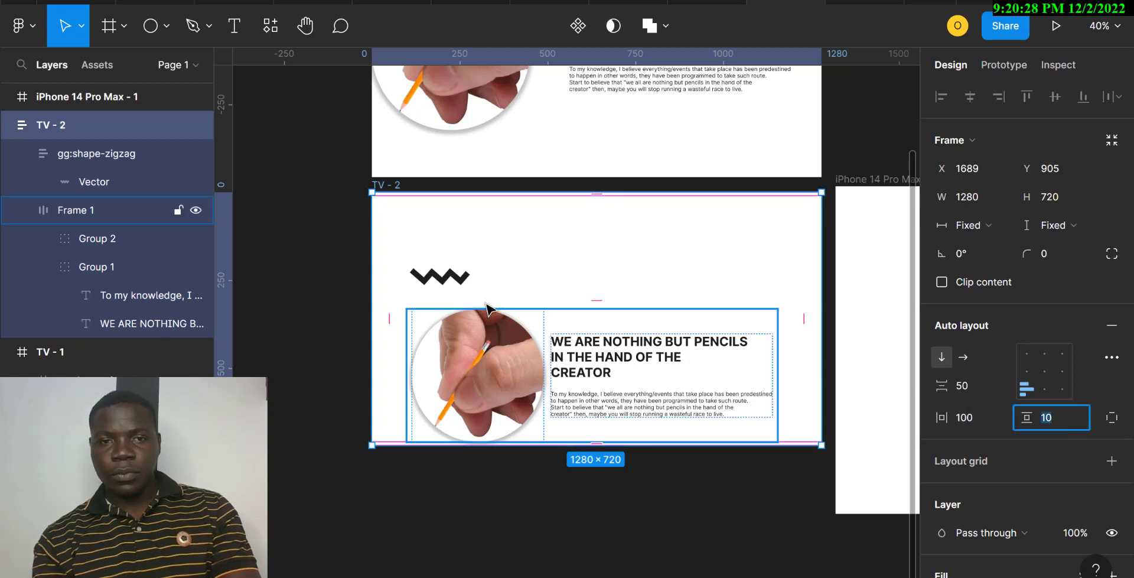
left_click(438, 282)
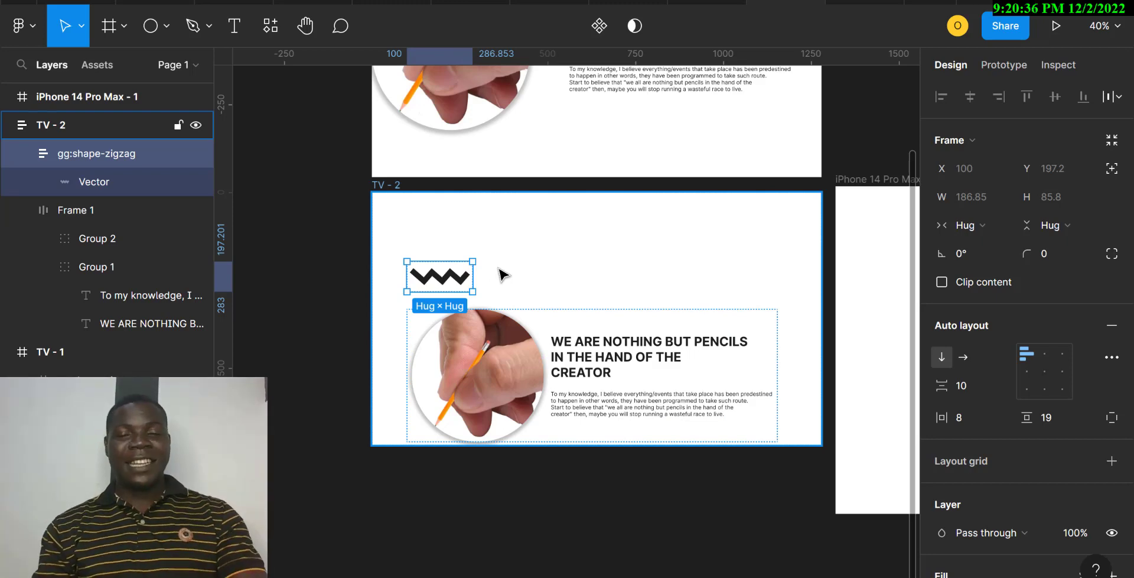
Undo the pencil image scaling and the alignment changes in TV - 2, back to left-centre alignment.
key("ctrl+z")
key("ctrl+z")
key("ctrl+z")
key("ctrl+z")
key("ctrl+z")
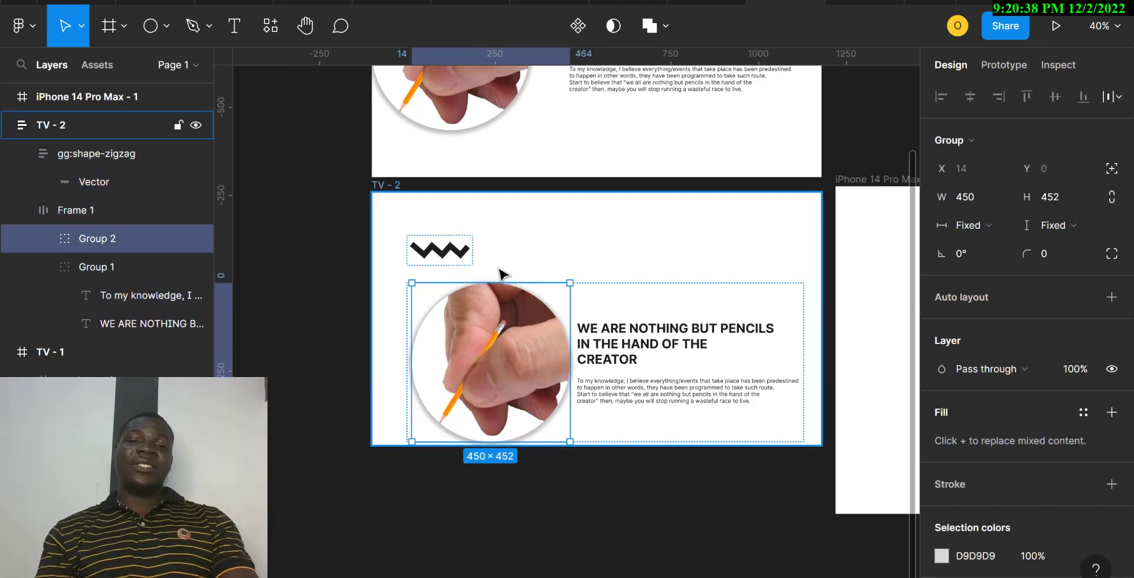
key("ctrl+z")
key("ctrl+z")
key("ctrl+z")
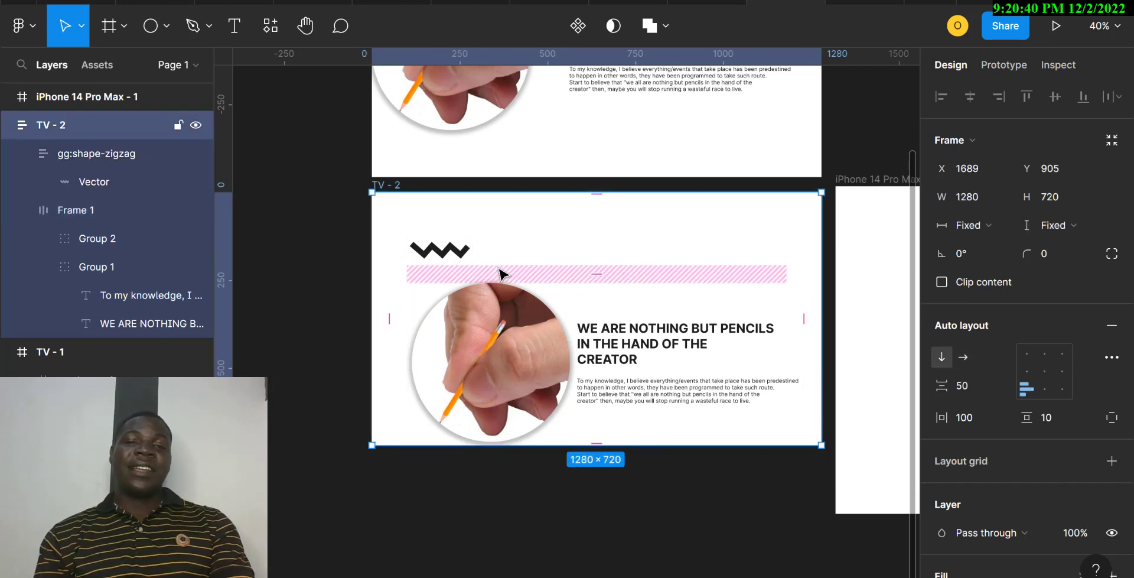
key("ctrl+z")
key("ctrl+z")
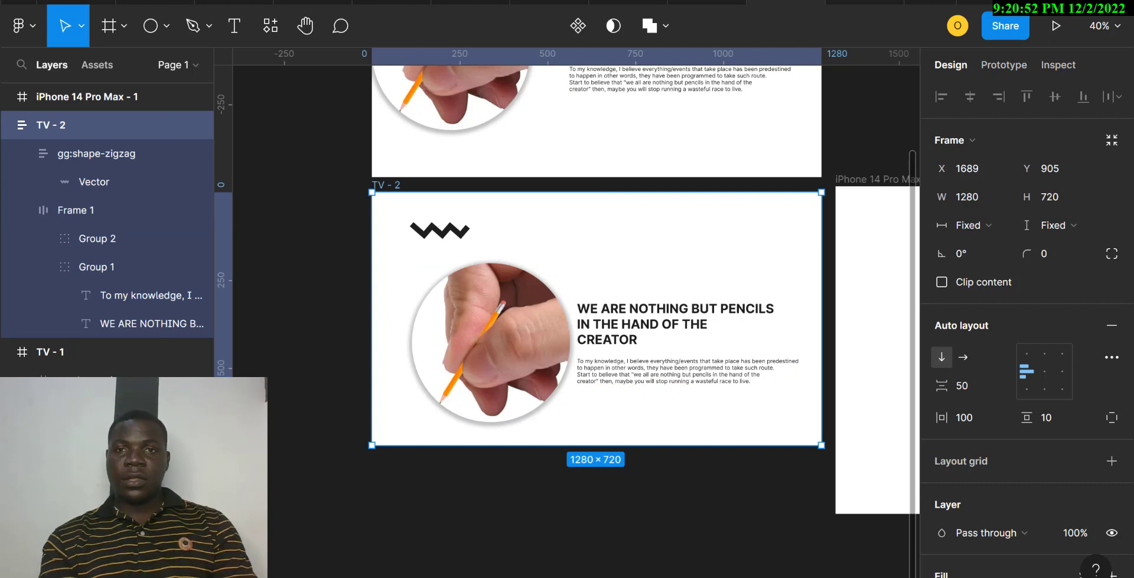
Switch to the Sign Up screen's design file, try centre alignment in its iPhone frame's auto layout, and restore top-centre alignment.
left_click(705, 2)
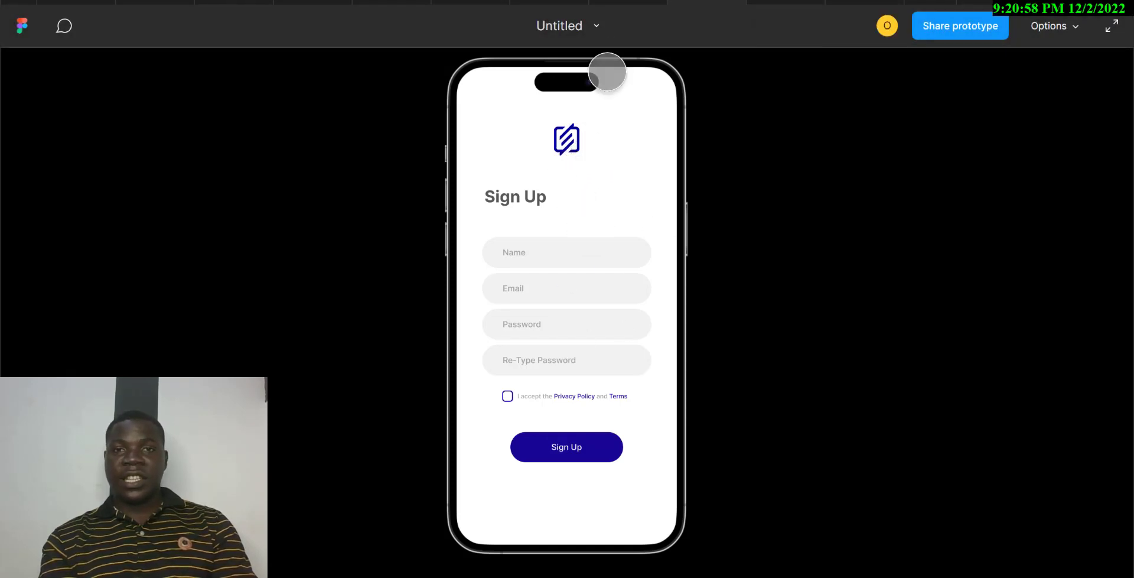
left_click(628, 1)
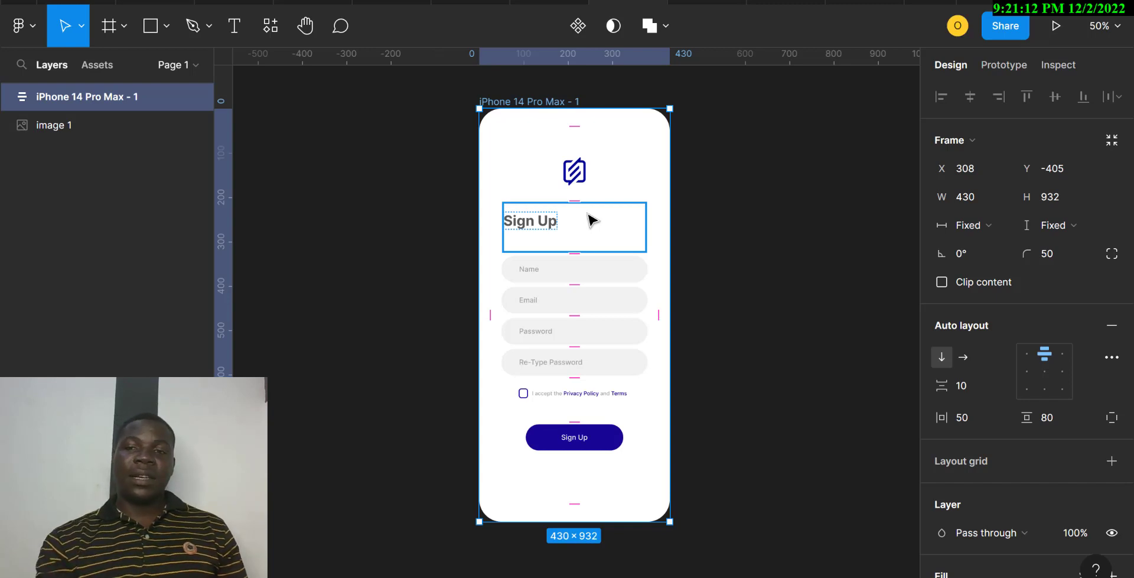
left_click(1045, 374)
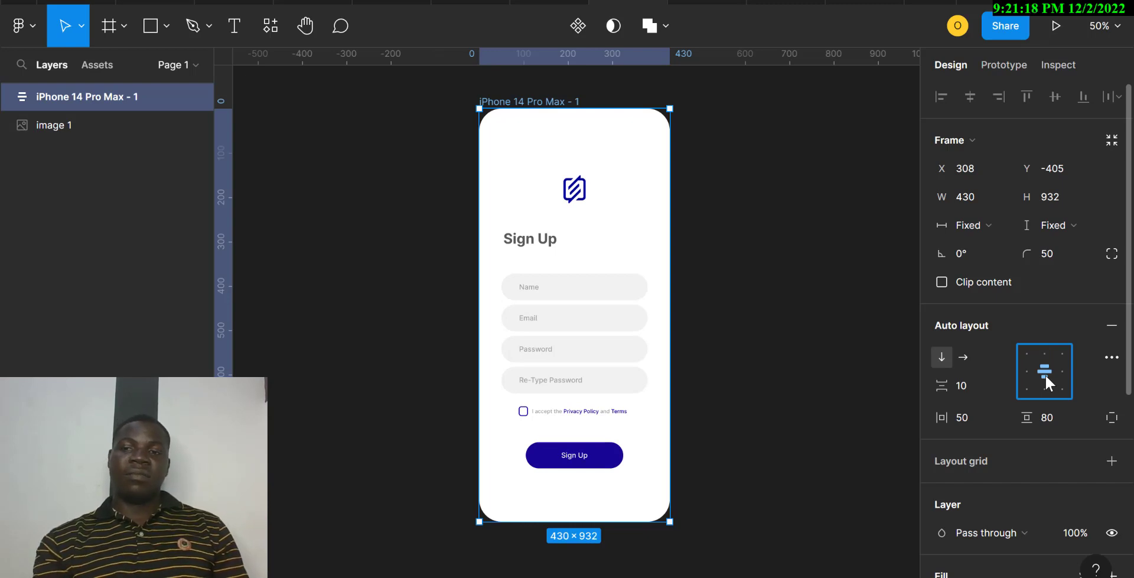
left_click(1043, 354)
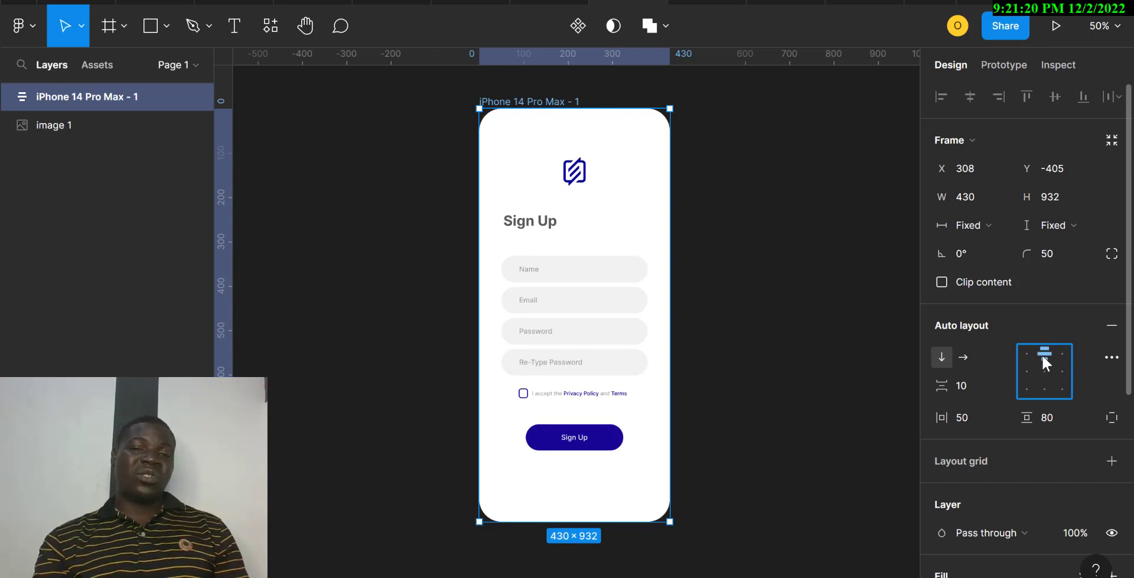